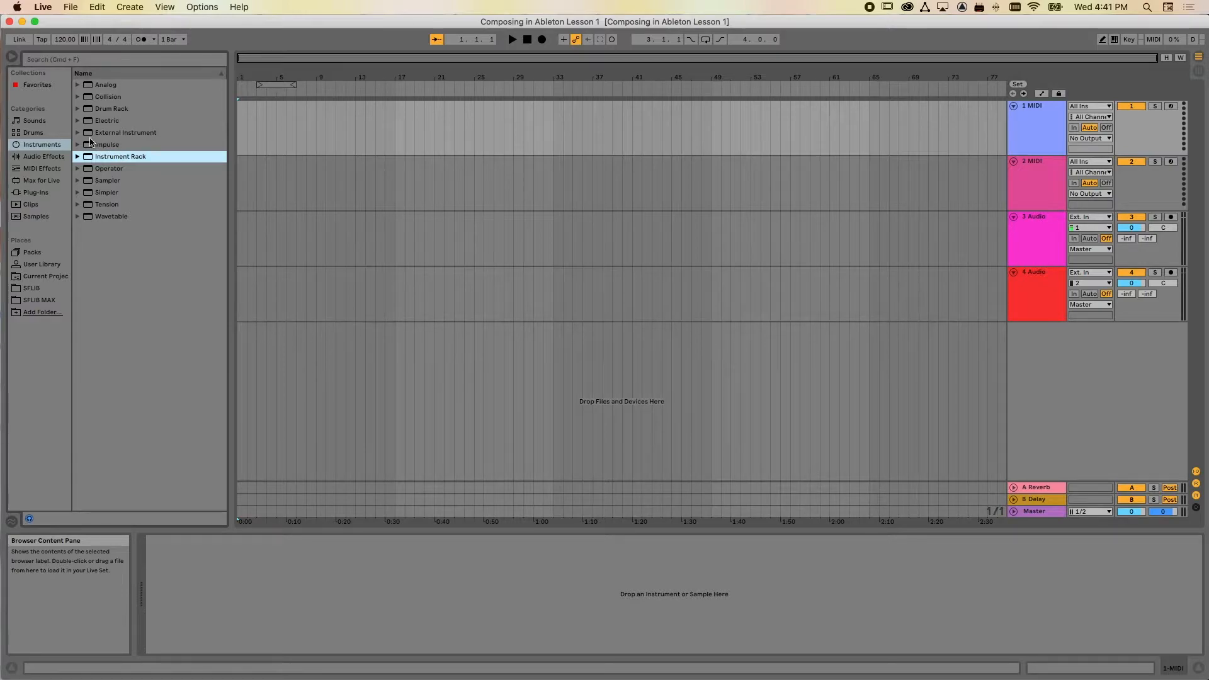
Load the Grand Piano preset from Simpler's Piano & Keys folder onto the first MIDI track
click(19, 146)
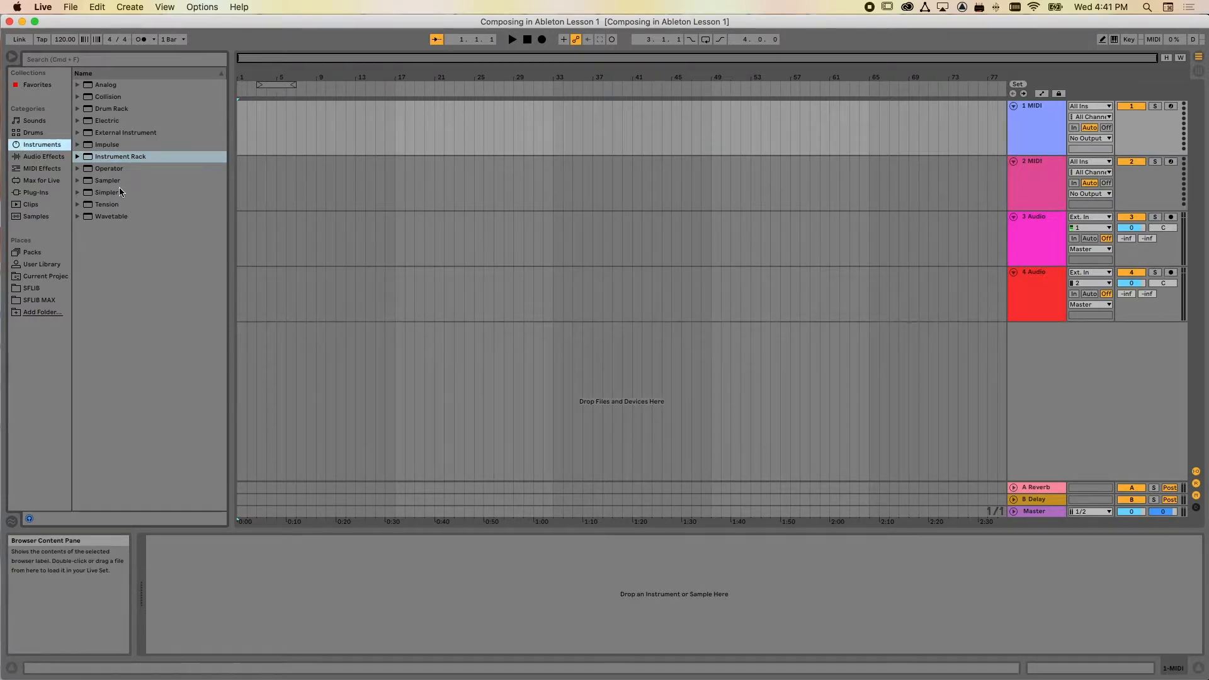
click(78, 181)
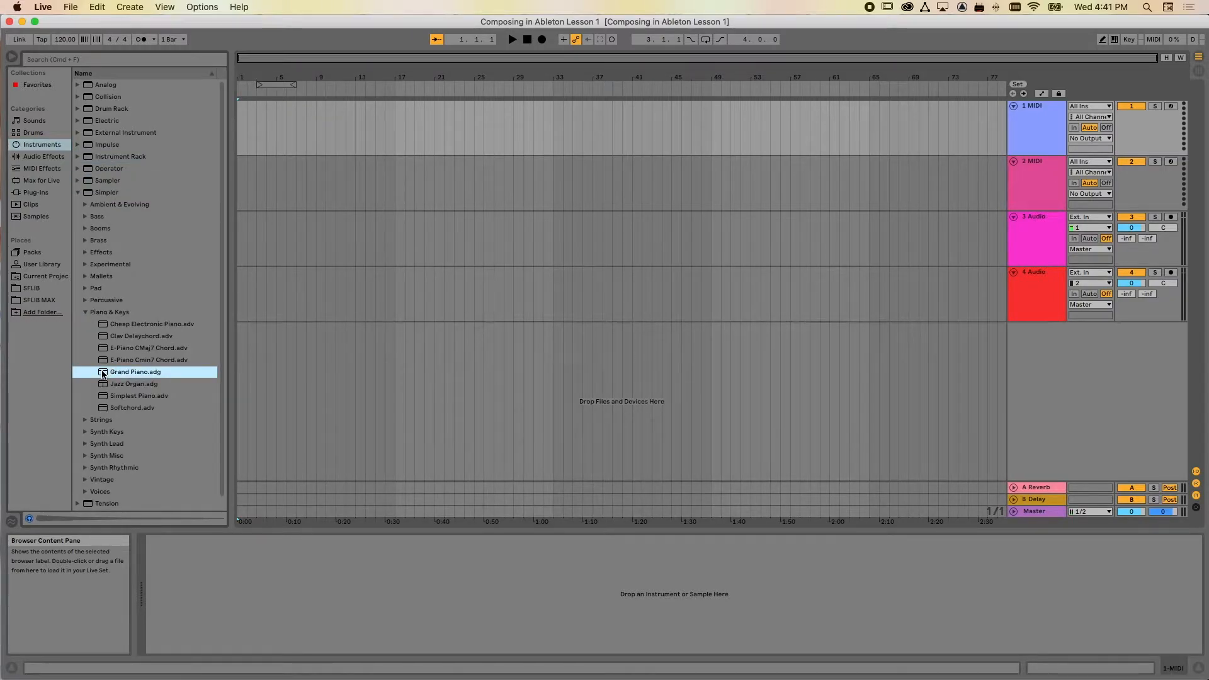
drag(103, 373, 262, 127)
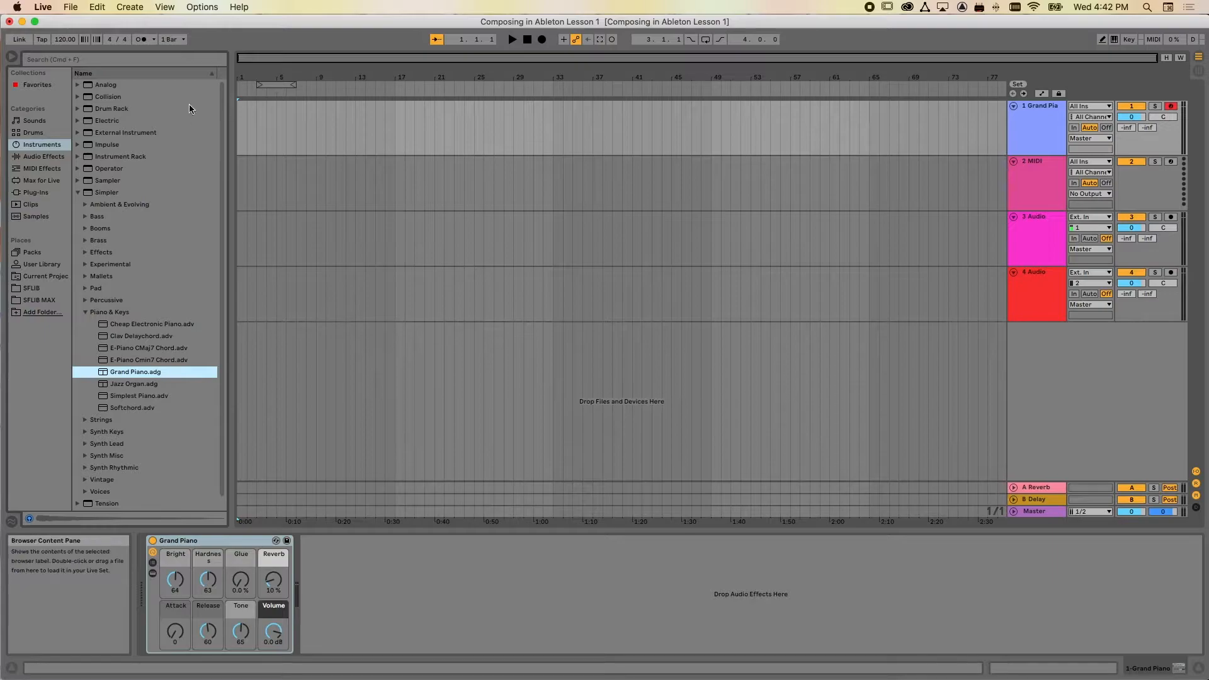
Turn on the metronome and set the tempo to 90 BPM, checking the metronome's count-in options
click(140, 39)
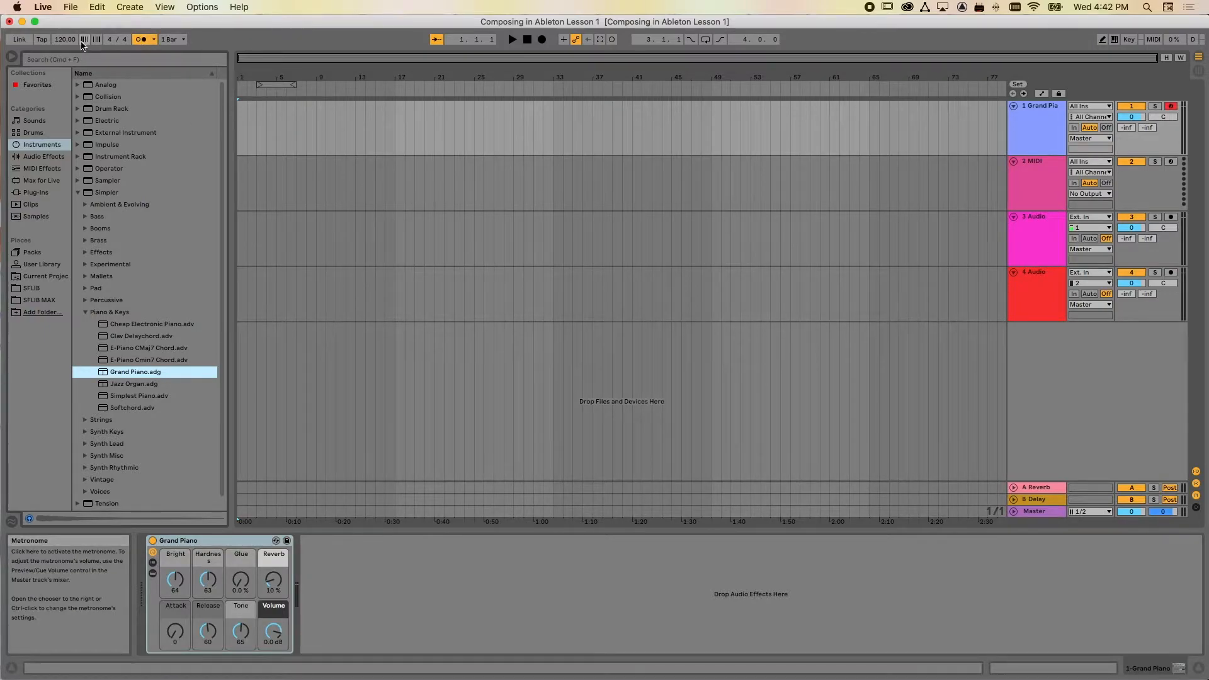
drag(64, 41, 114, 53)
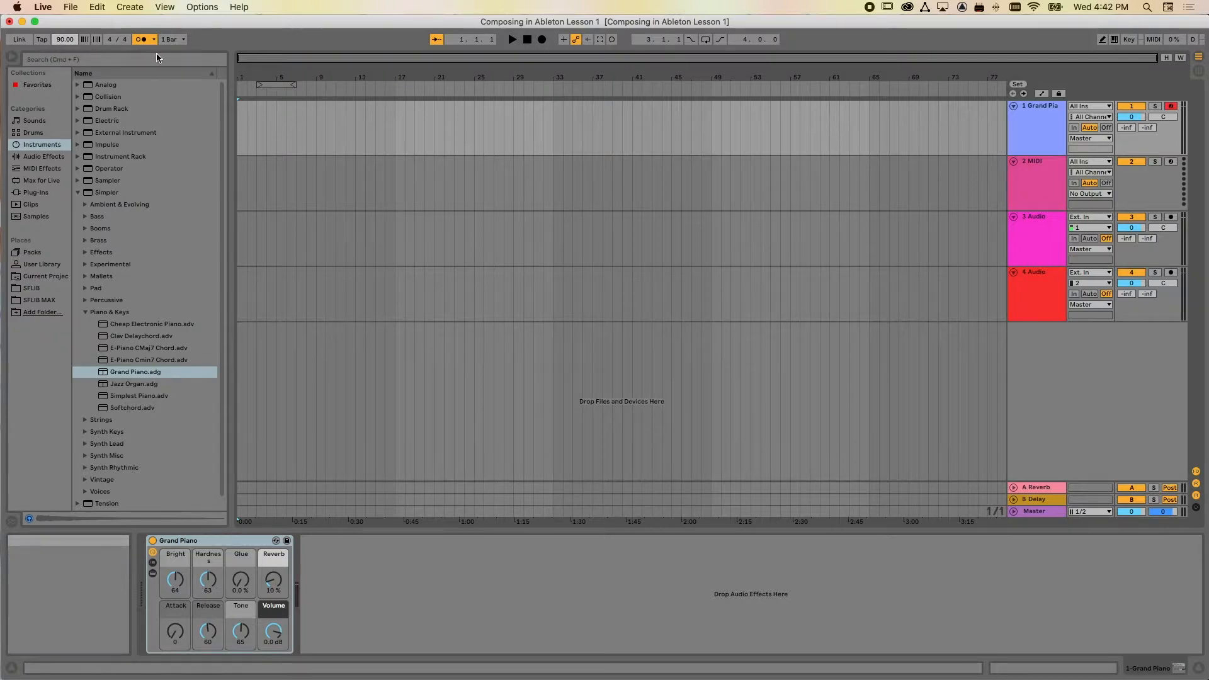
click(154, 40)
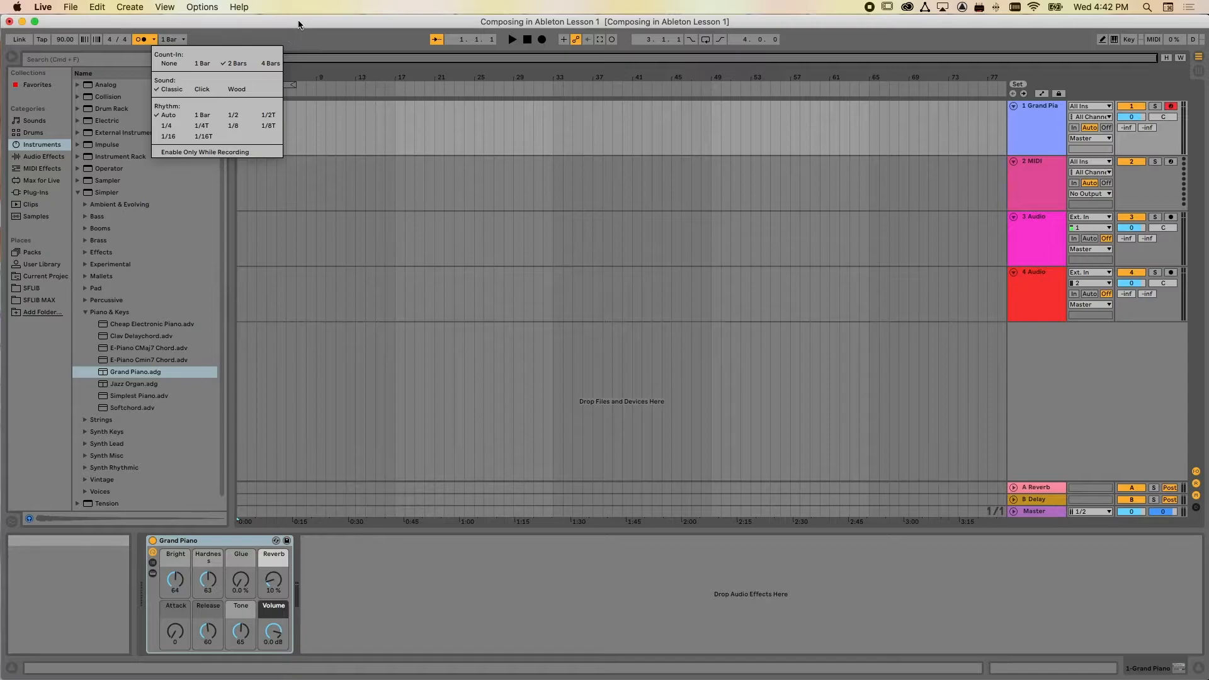
click(374, 43)
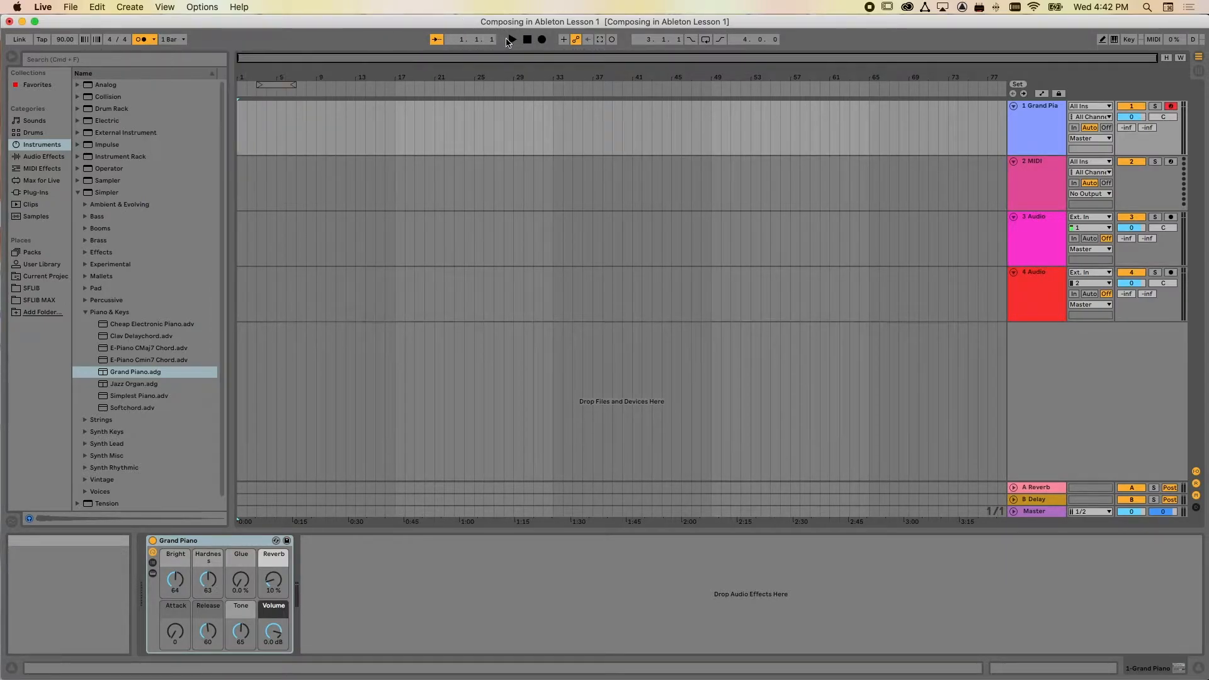
Record a four-bar chord progression on the Grand Piano track and open its clip in an enlarged note editor
click(542, 40)
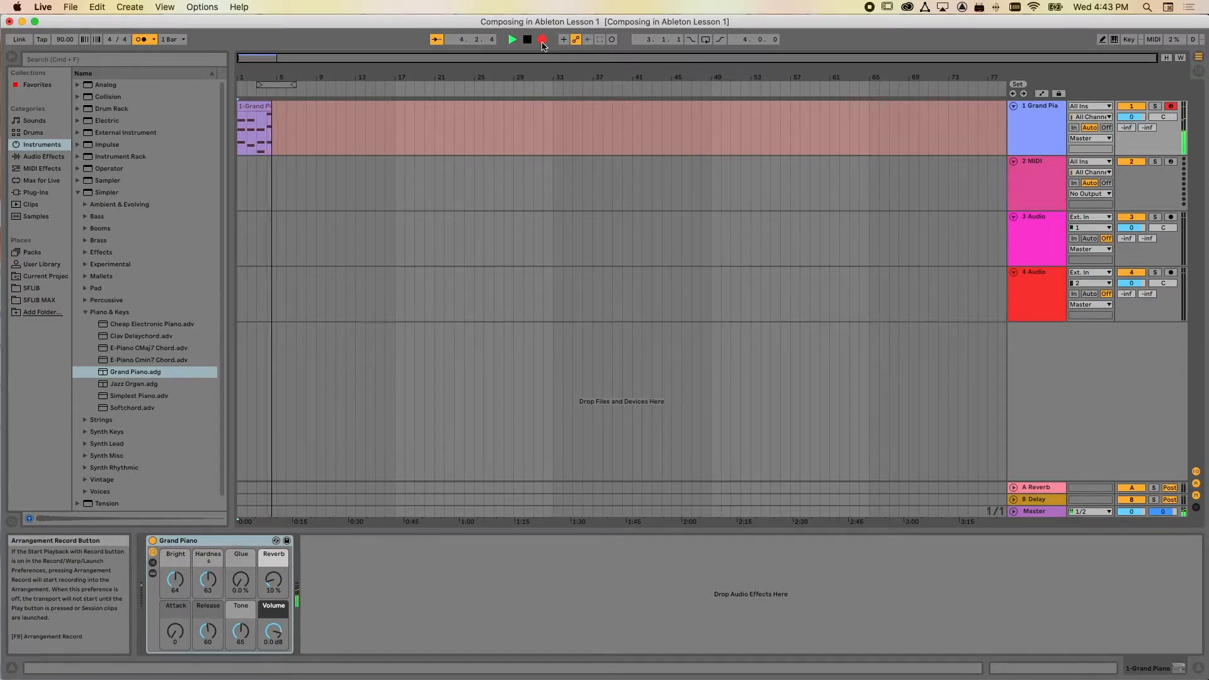
key(space)
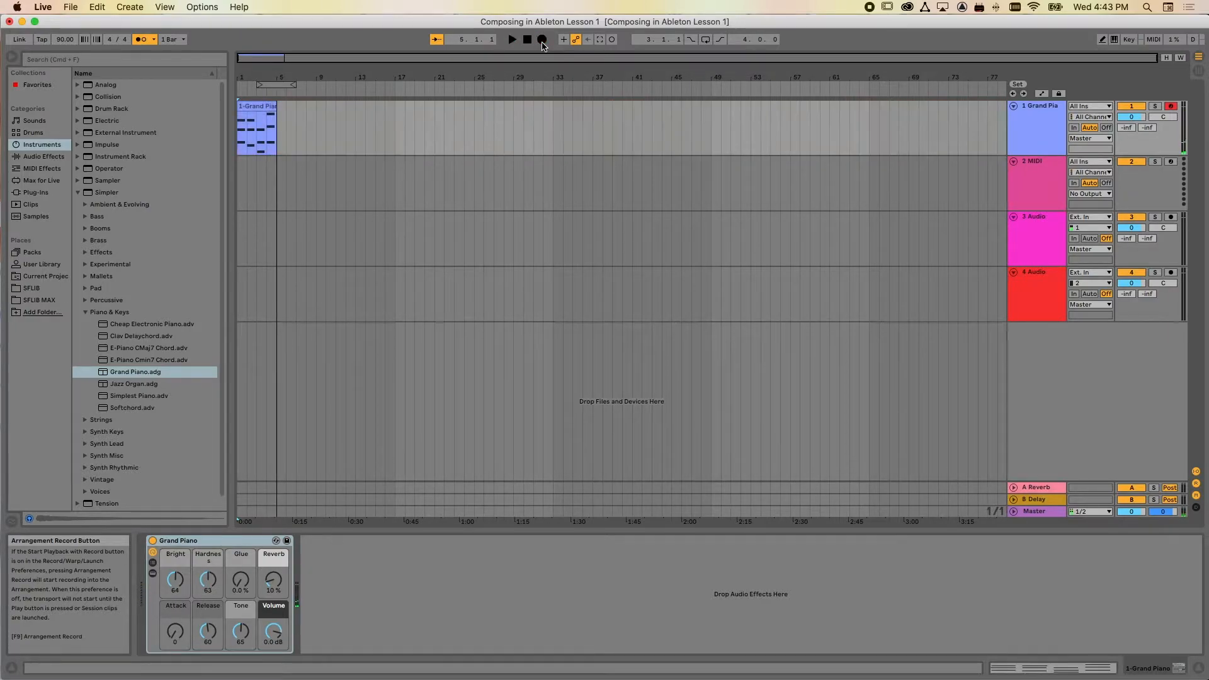
double_click(266, 109)
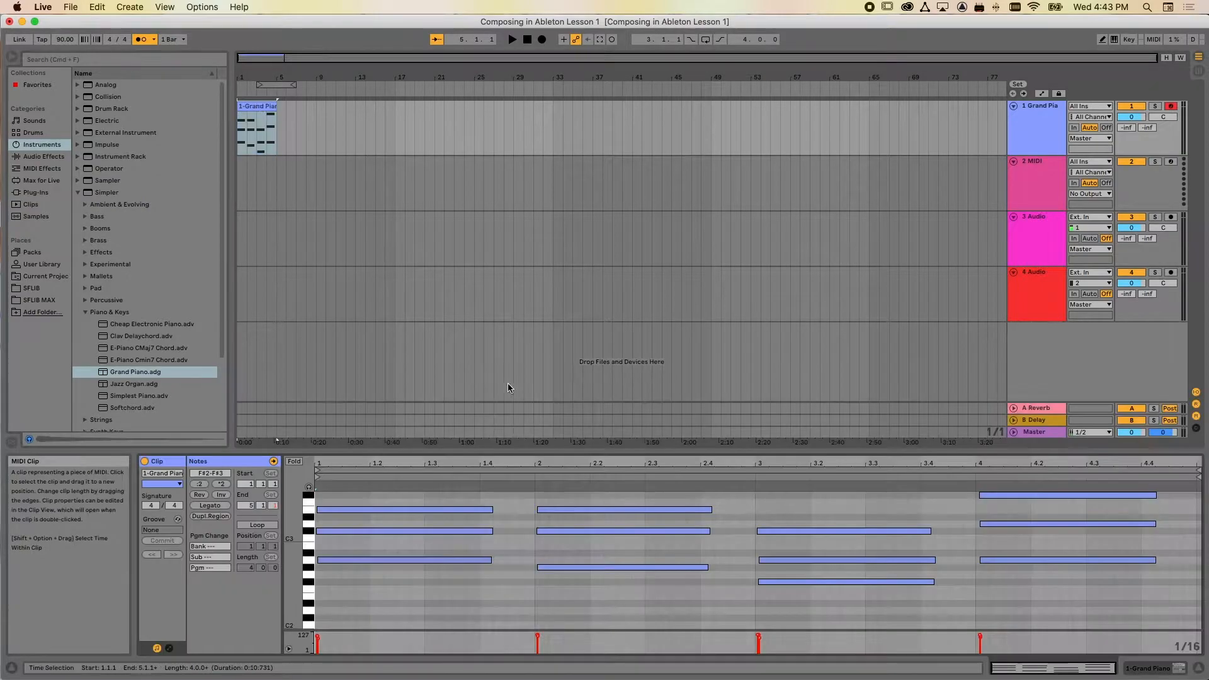
drag(620, 450, 620, 294)
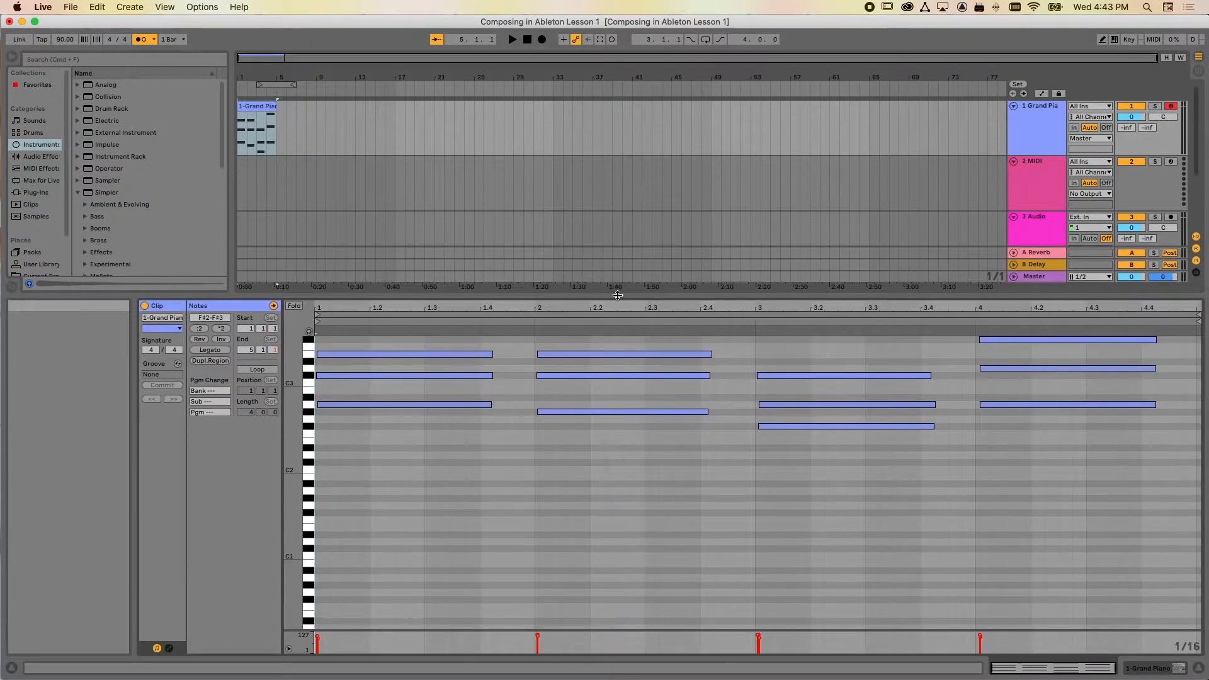
Quantize the start of every note in the piano clip to 1/4 at 100 %
mouse_move(1060, 479)
mouse_down()
mouse_move(986, 416)
mouse_move(448, 351)
mouse_move(439, 337)
mouse_up()
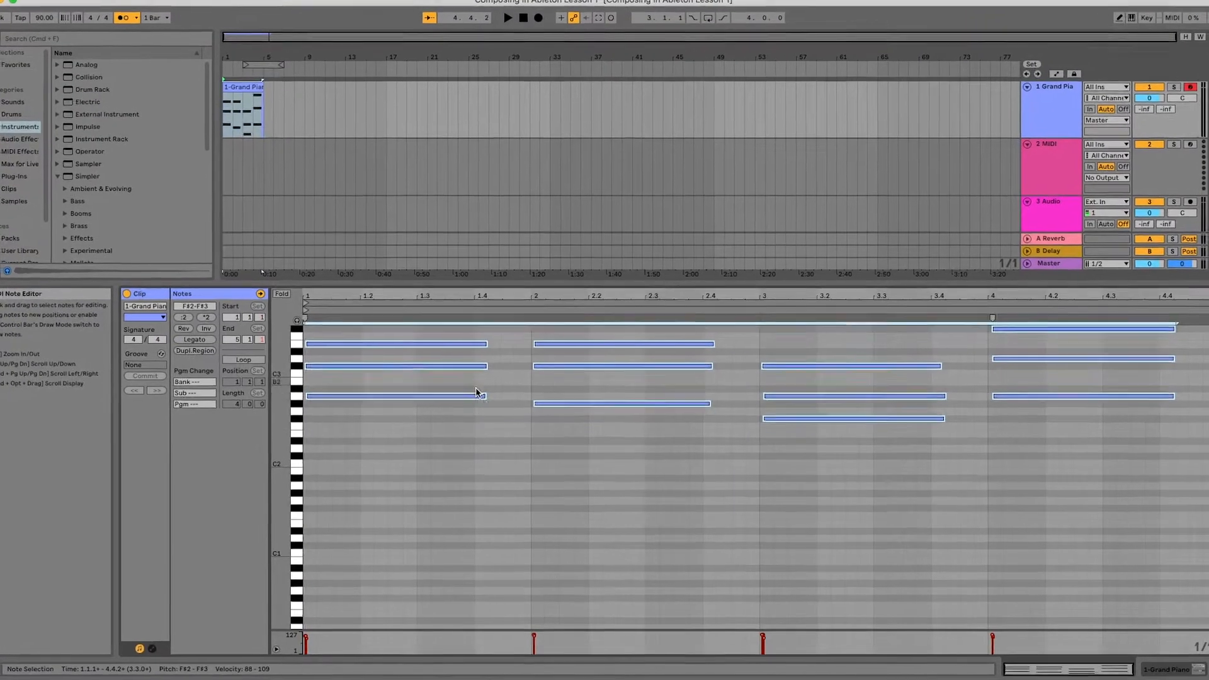
click(507, 417)
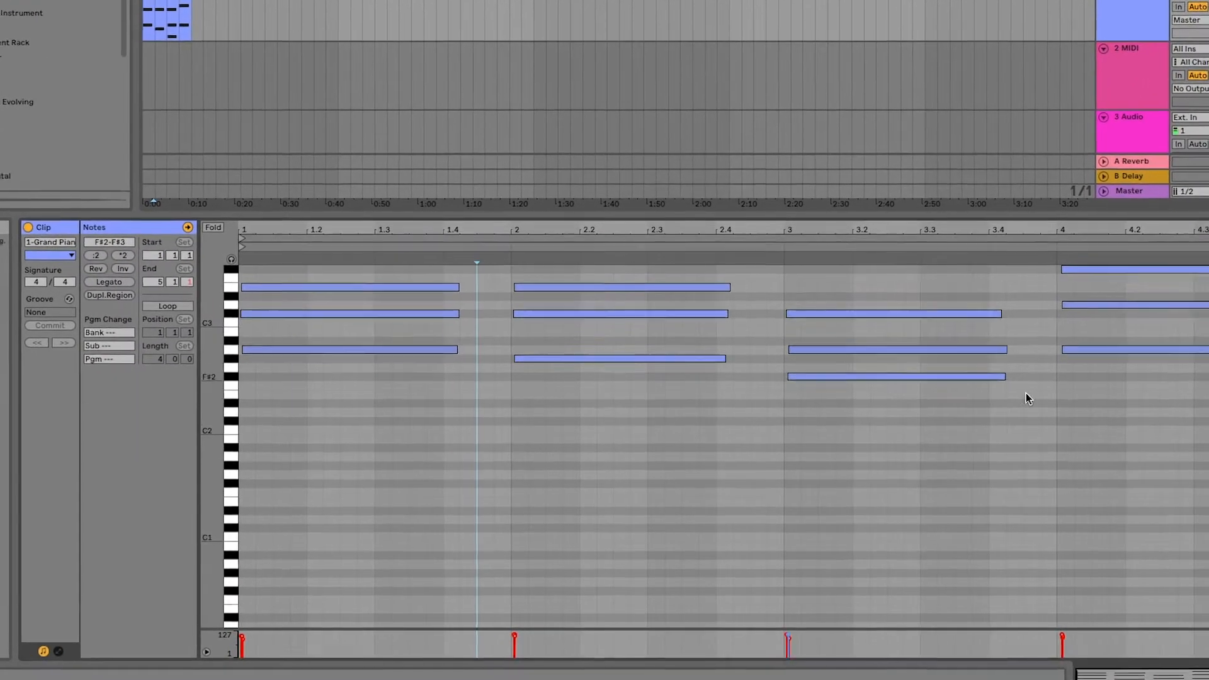
drag(1065, 444, 411, 305)
right_click(415, 318)
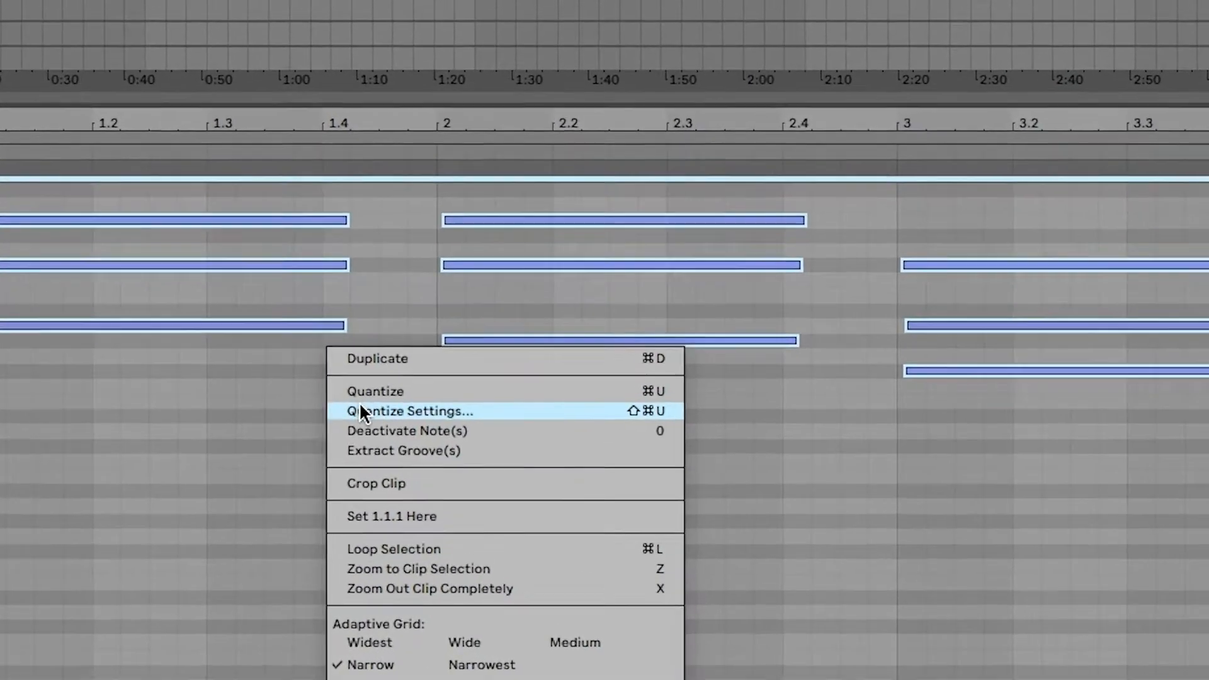
click(382, 363)
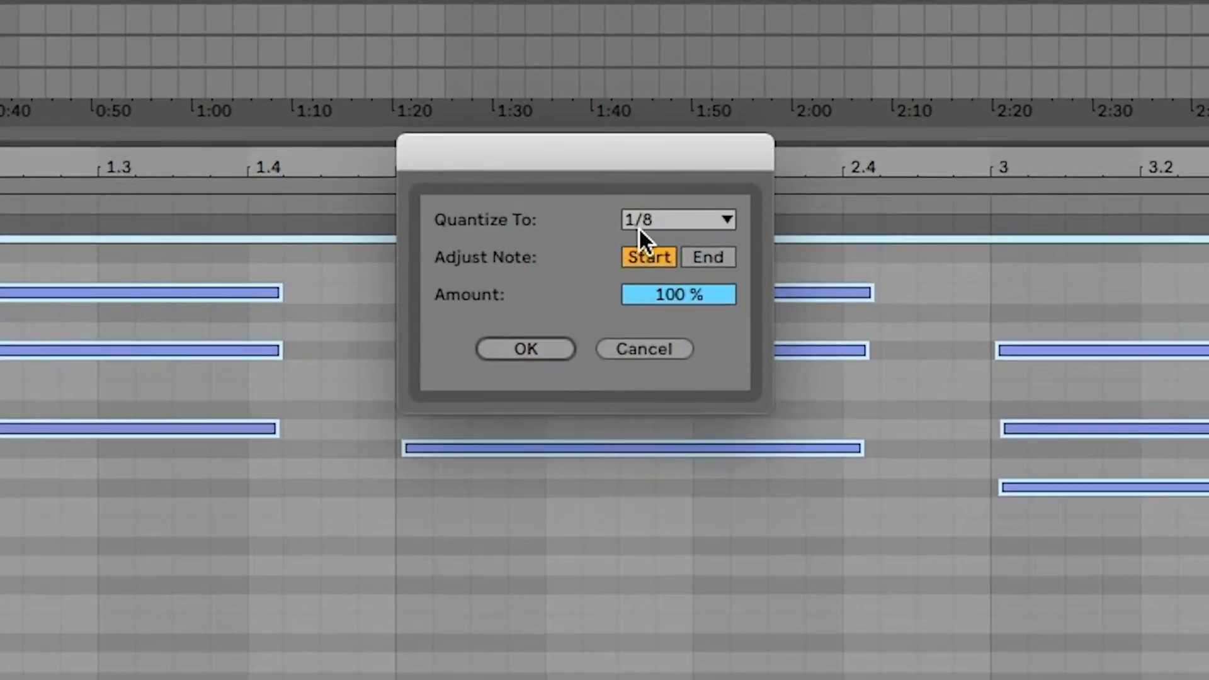
click(659, 217)
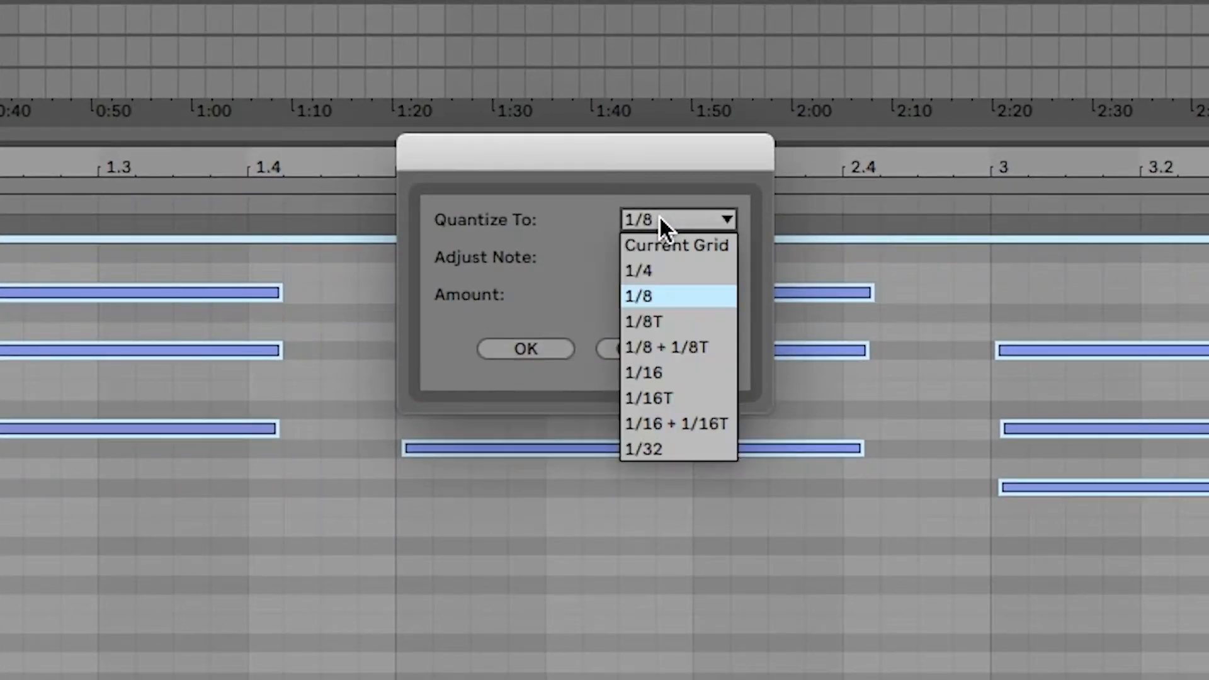
click(657, 270)
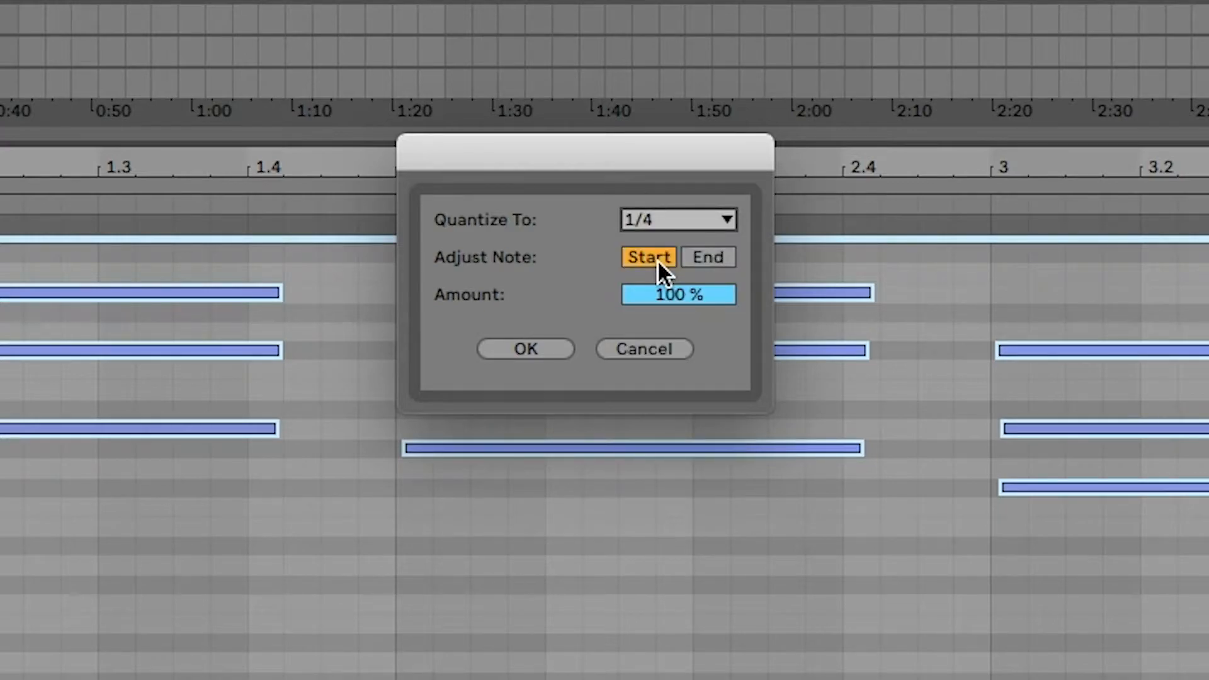
click(541, 346)
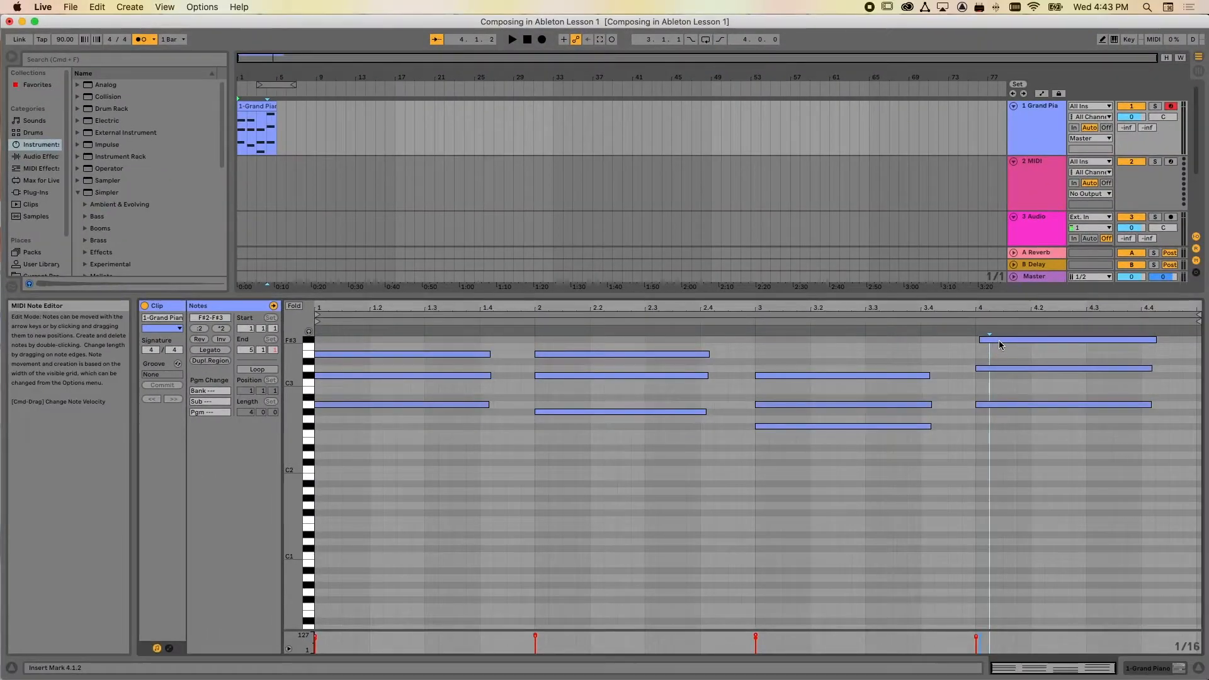
Apply Legato to all notes in the piano clip so each chord extends to the next one
drag(999, 340, 993, 343)
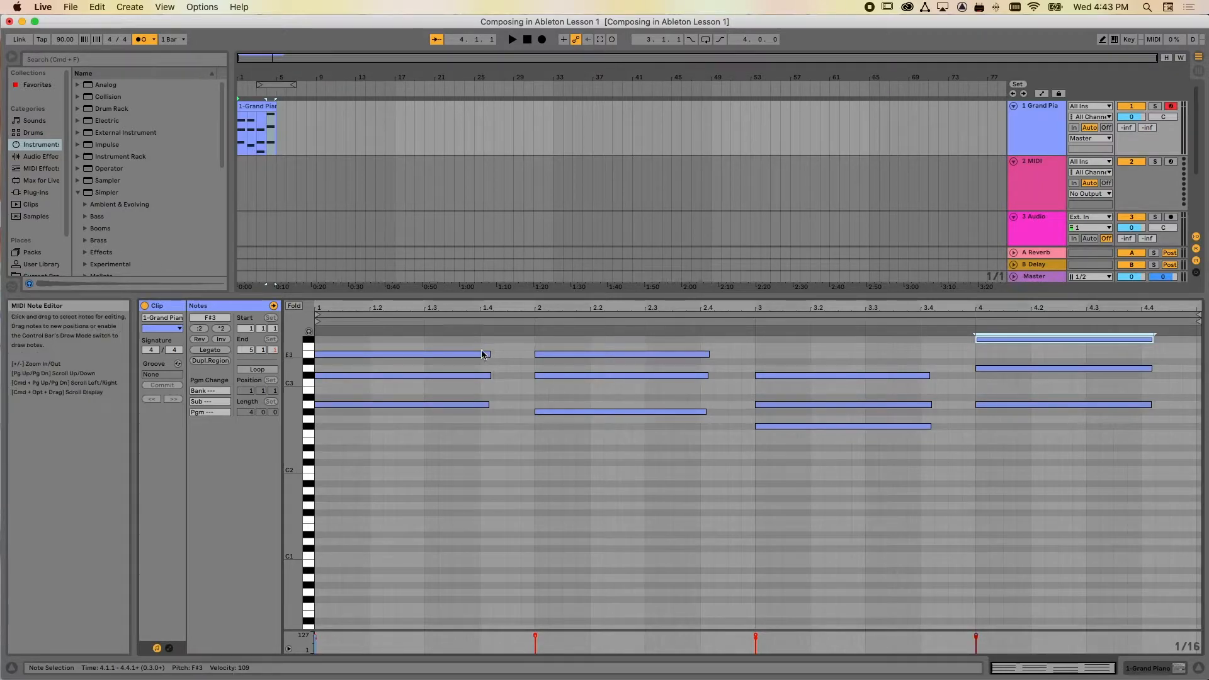
click(443, 342)
click(504, 357)
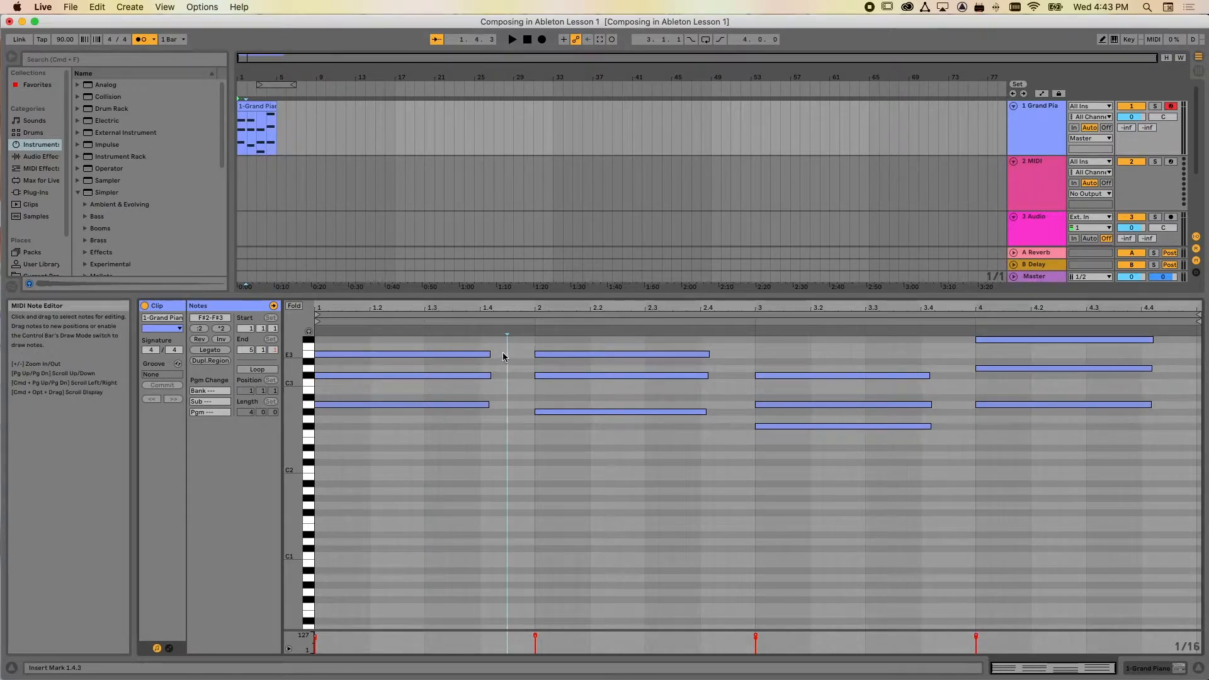
scroll(534, 374, down, 2)
scroll(534, 377, up, 5)
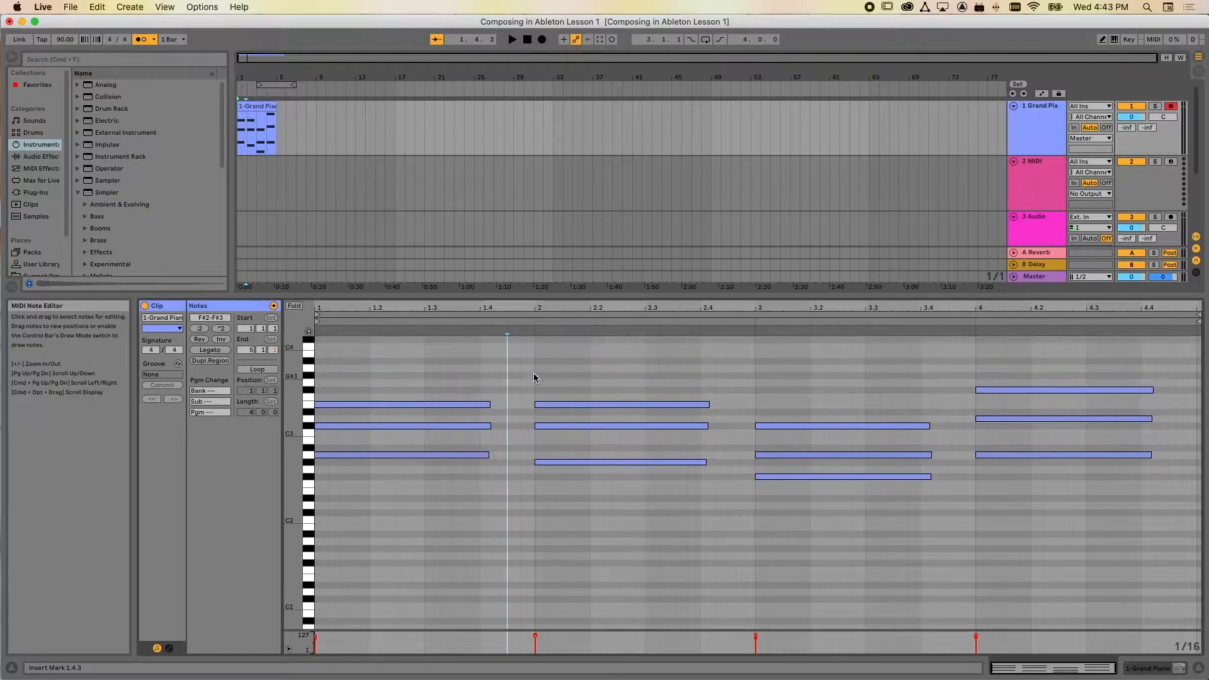
click(550, 378)
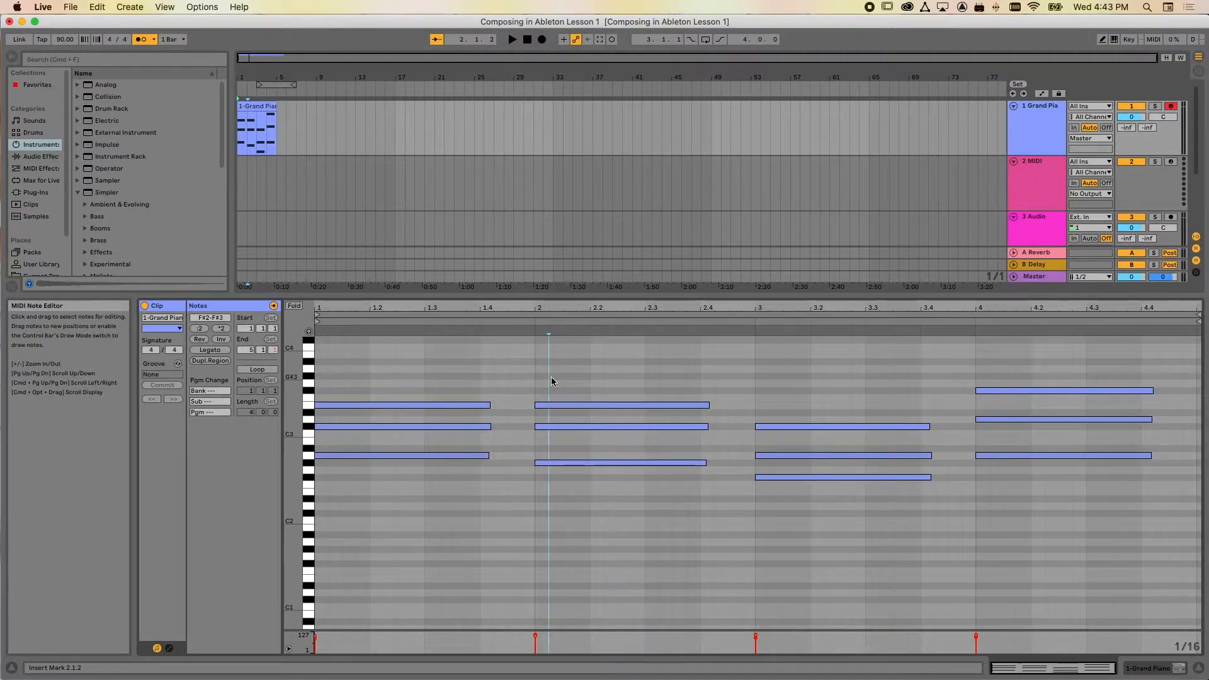
key(super+a)
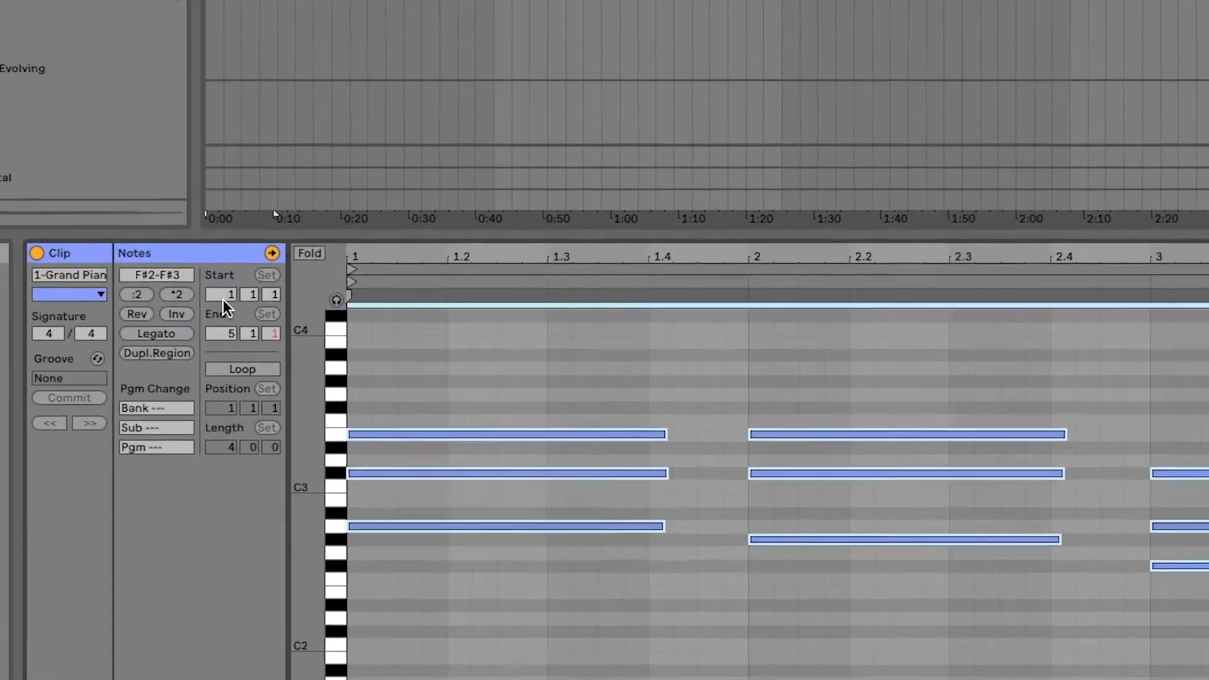
click(157, 333)
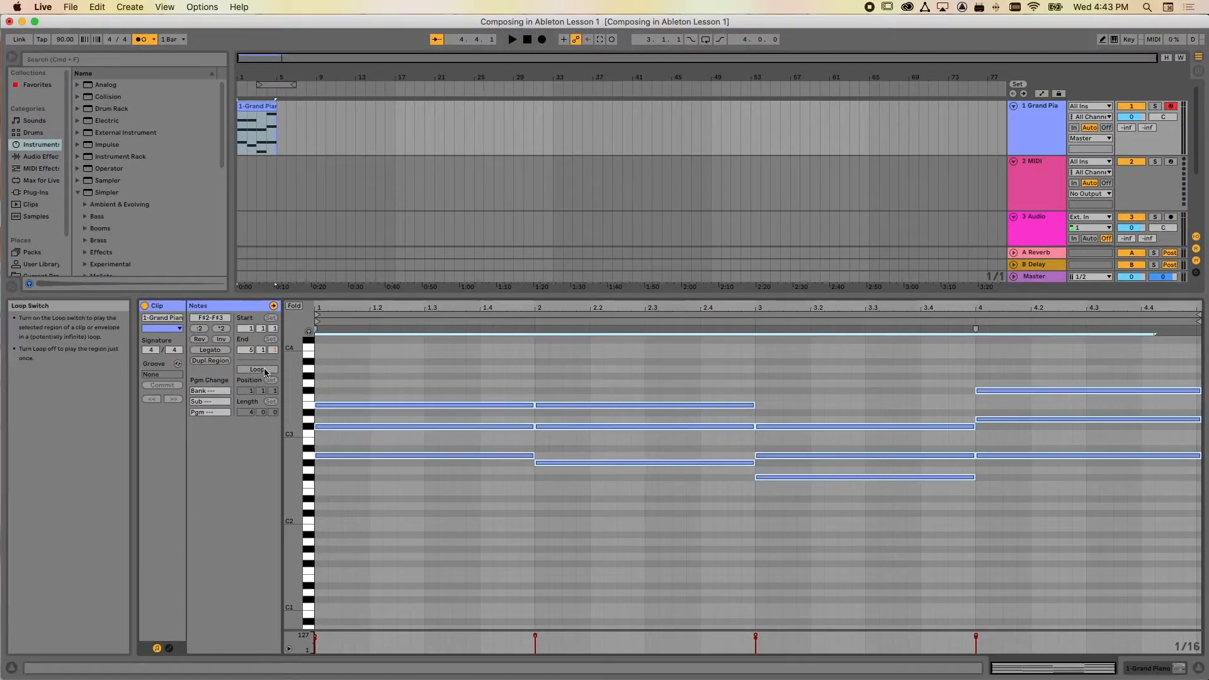
Loop the piano clip and extend it in the arrangement to bar 17, then play back its beginning
click(264, 371)
drag(275, 107, 394, 106)
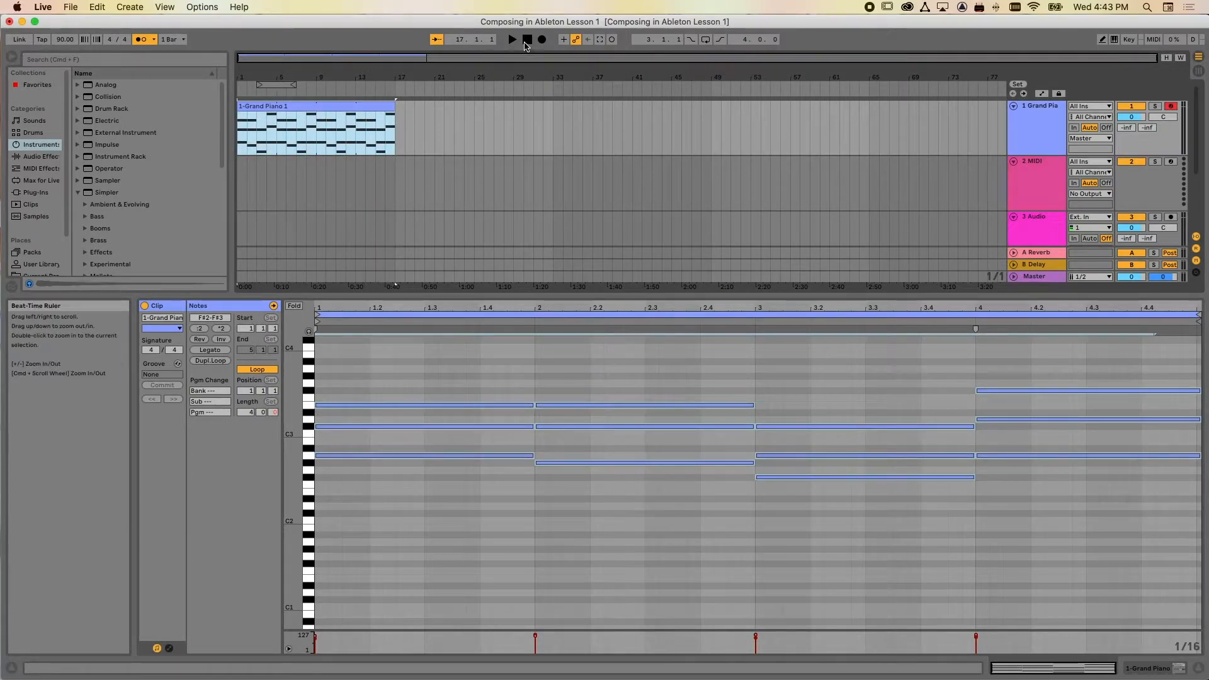
click(512, 40)
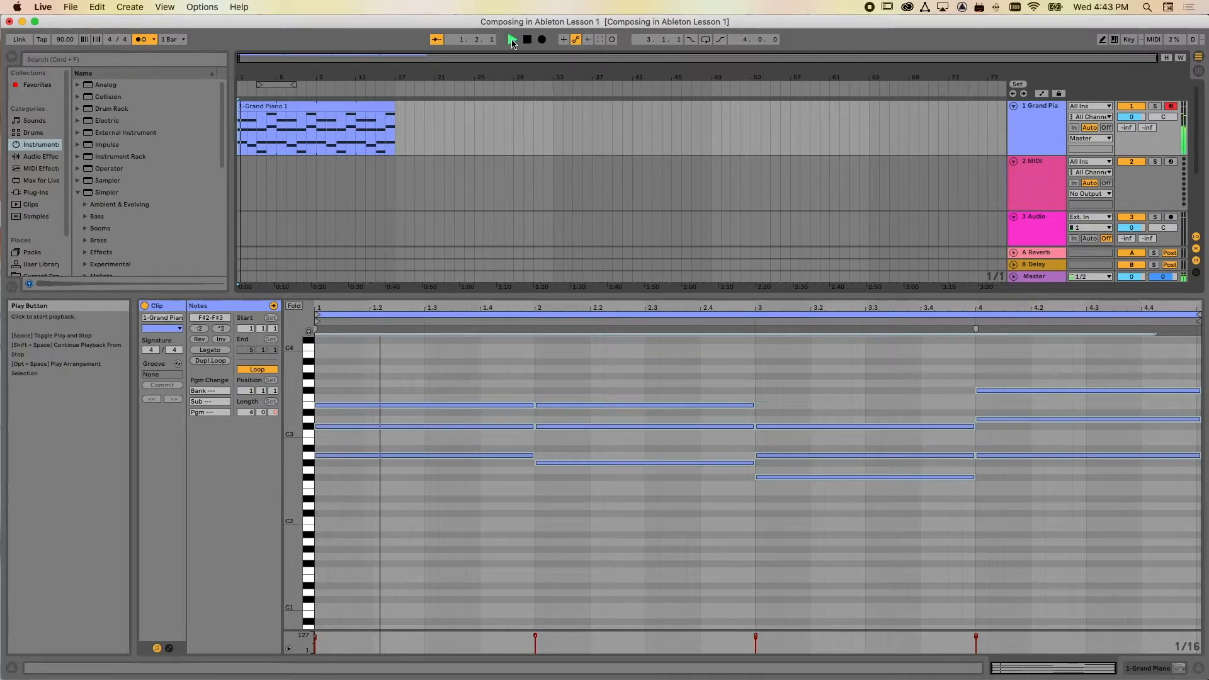
key(space)
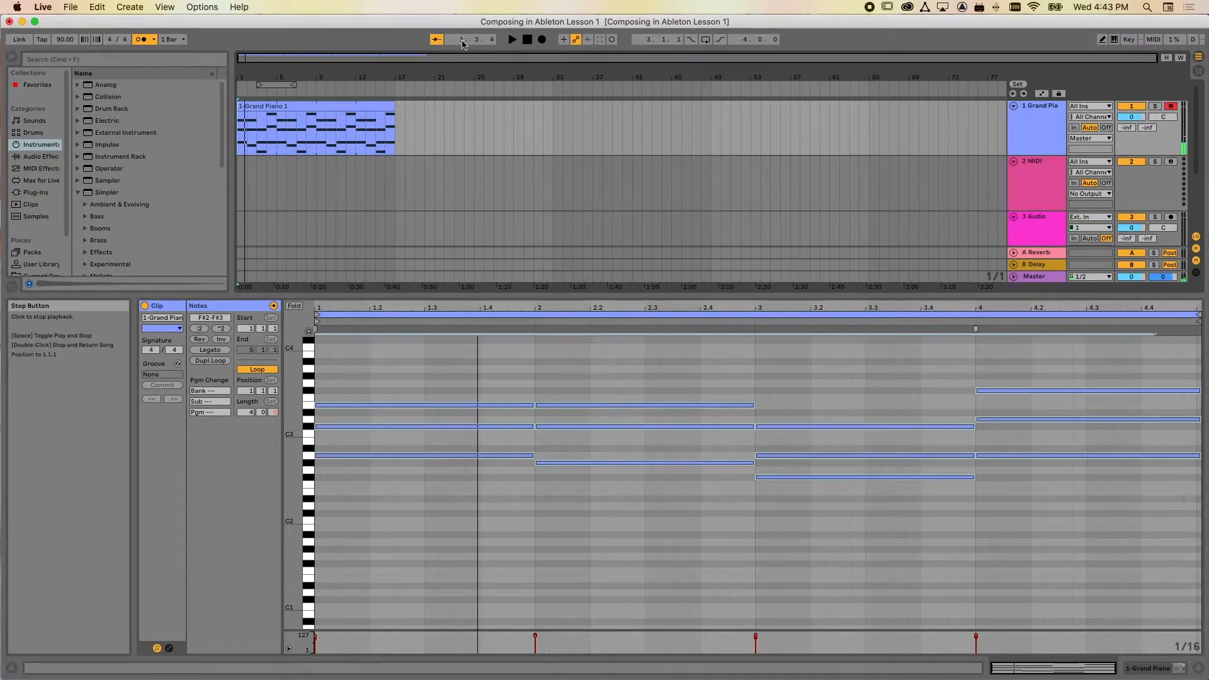
Set the tempo to 120 BPM and play back the piano part, turning the metronome off
double_click(62, 41)
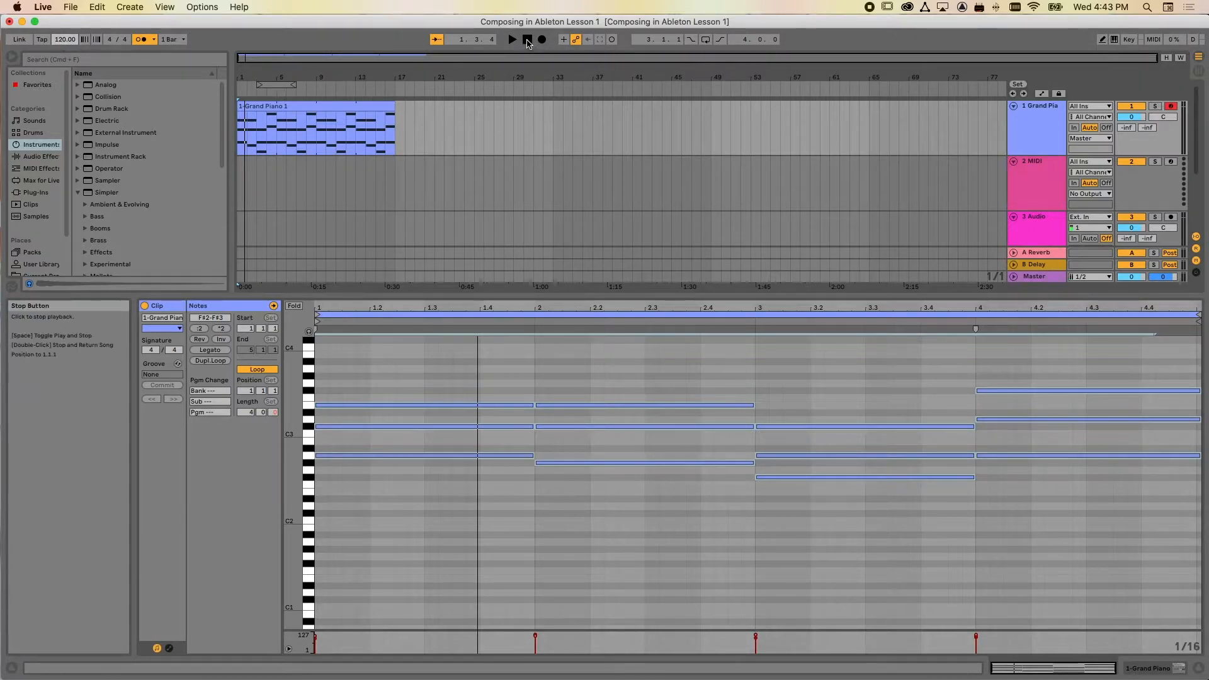
click(512, 40)
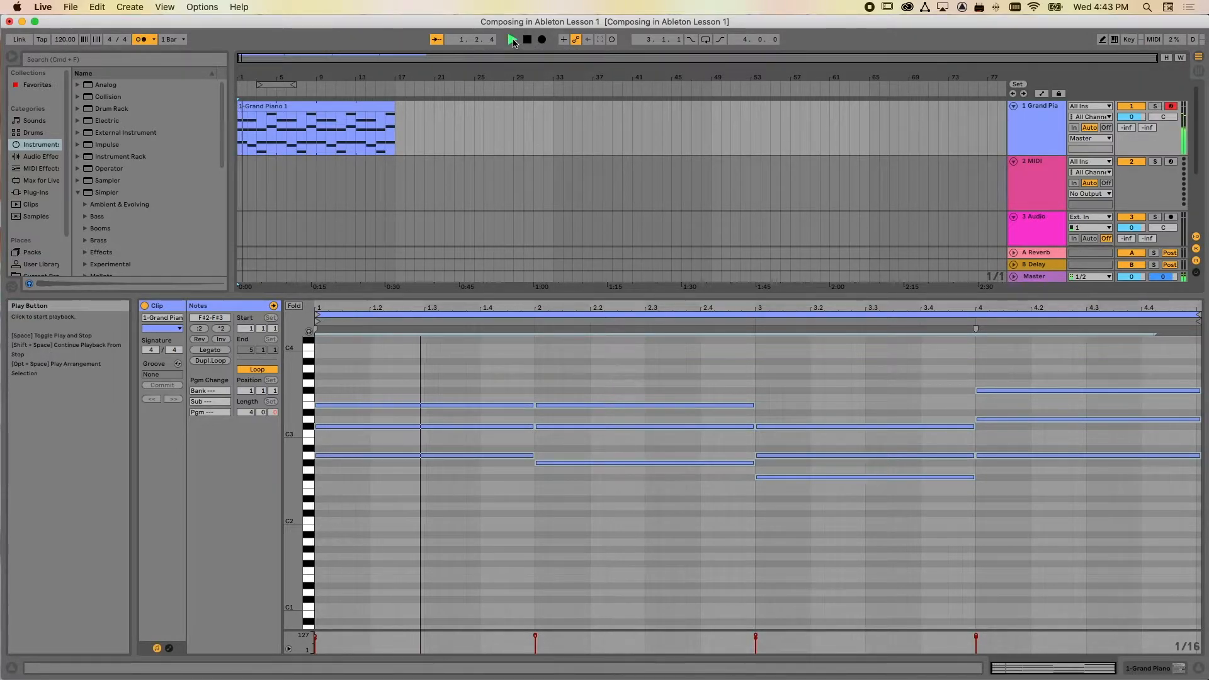
click(142, 40)
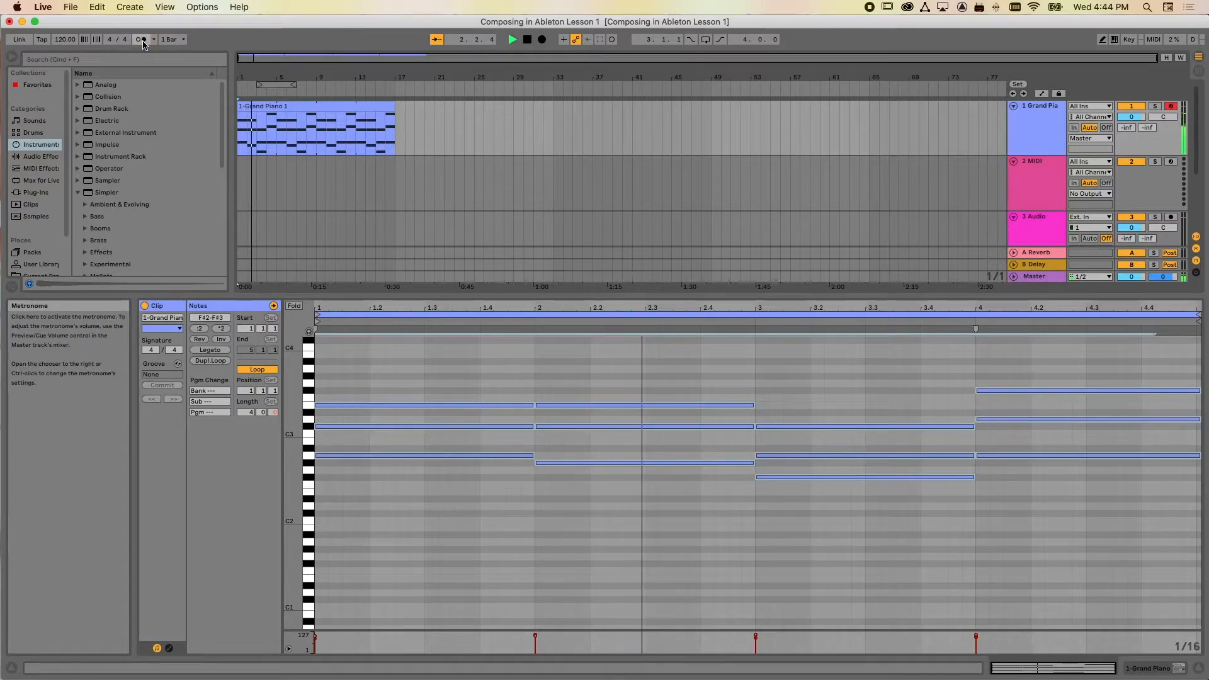
click(528, 40)
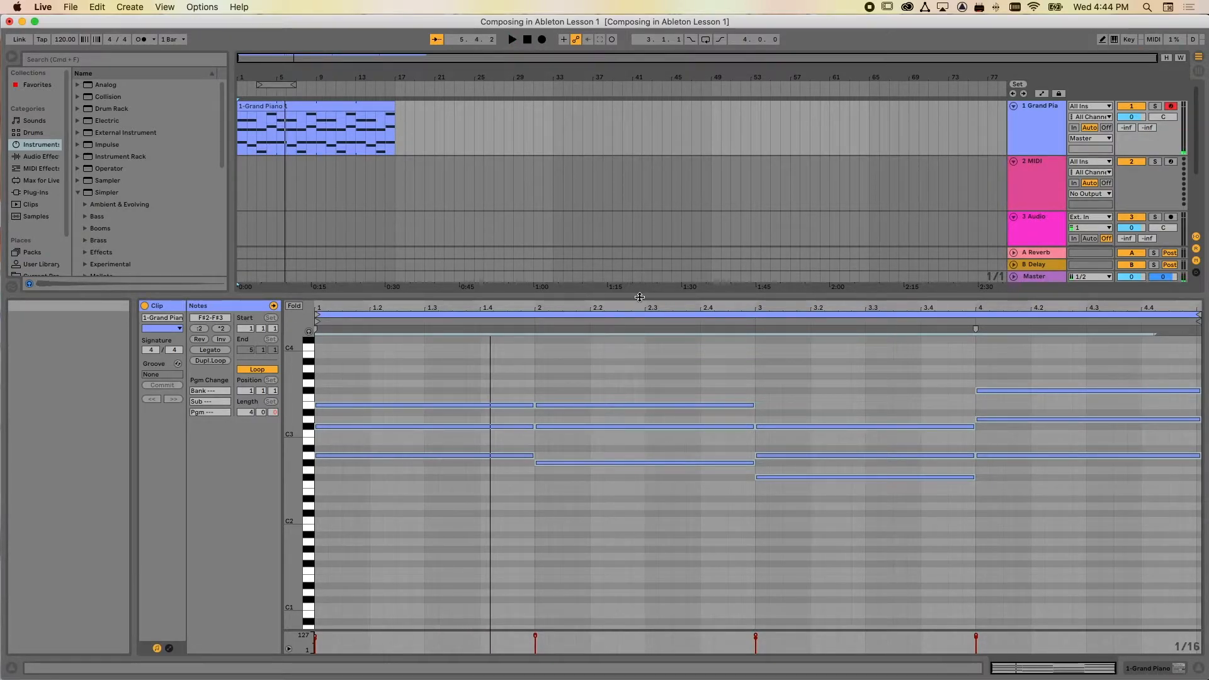
Enlarge the arrangement area and look through Simpler's preset categories, including Effects, Brass and Mallets
drag(640, 297, 634, 430)
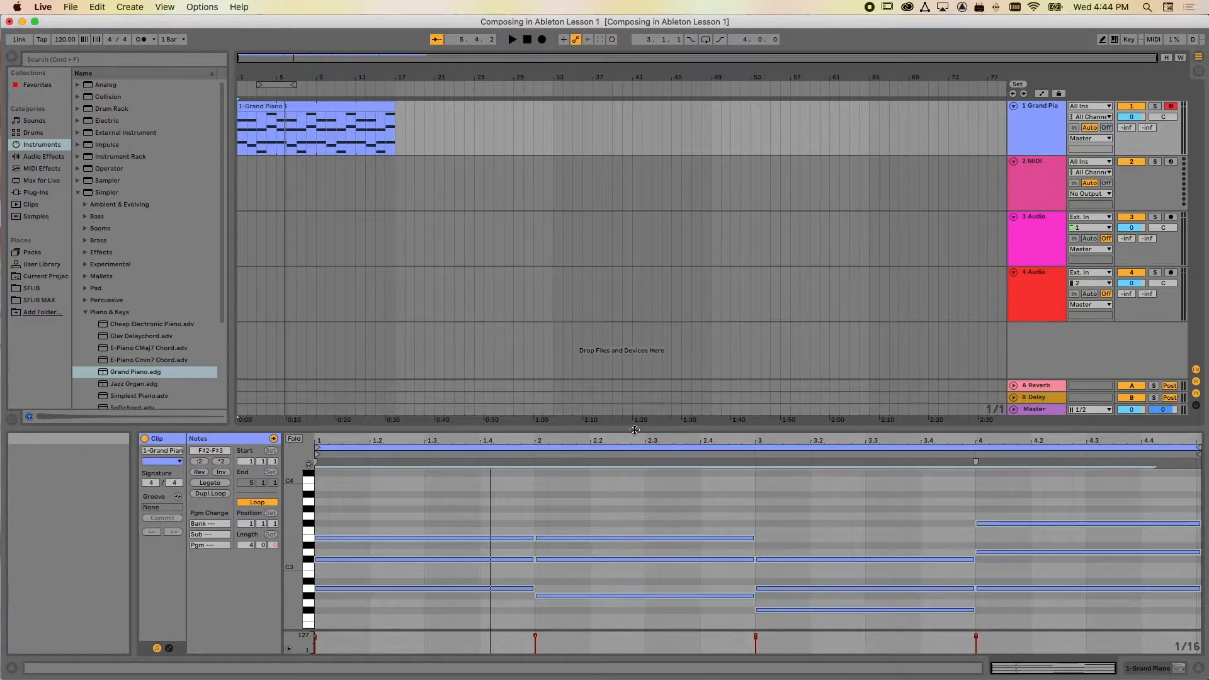
click(86, 313)
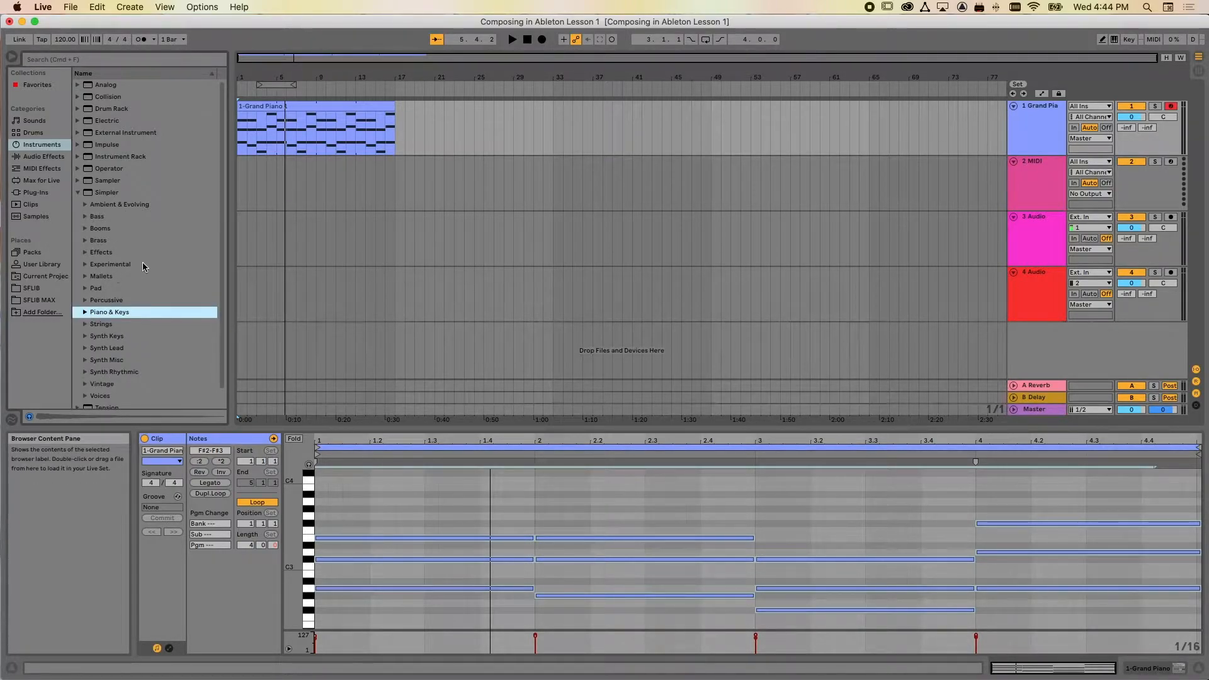
scroll(144, 267, down, 1)
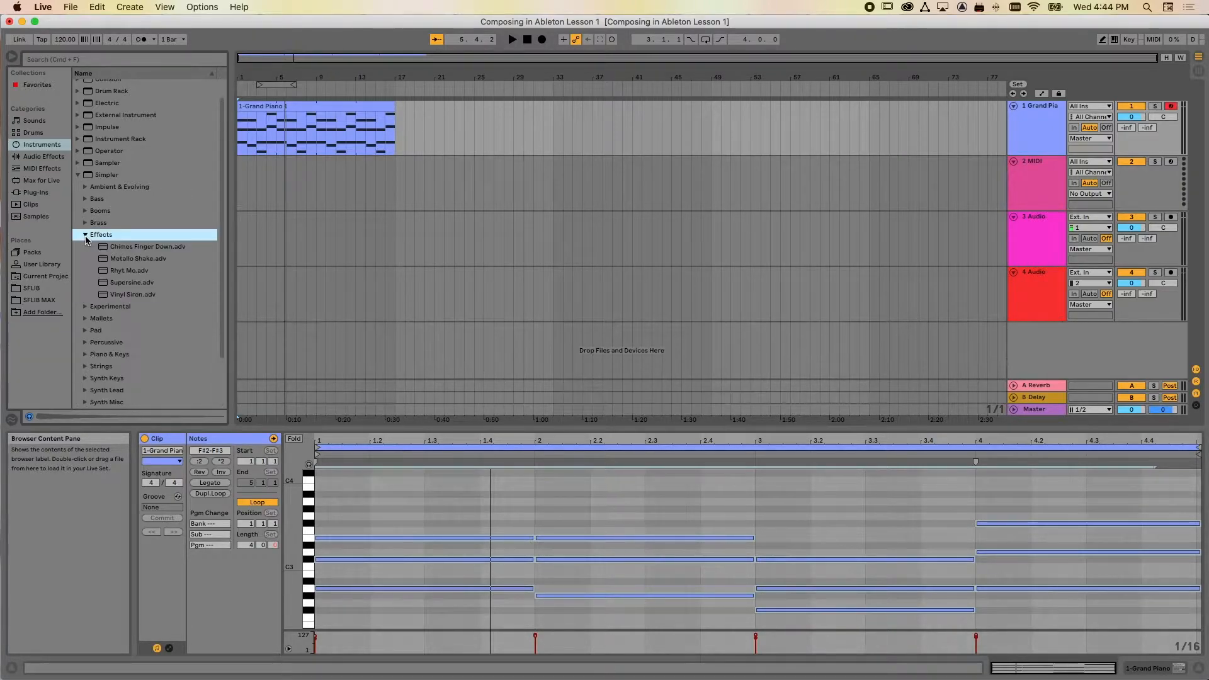
click(85, 223)
click(85, 223)
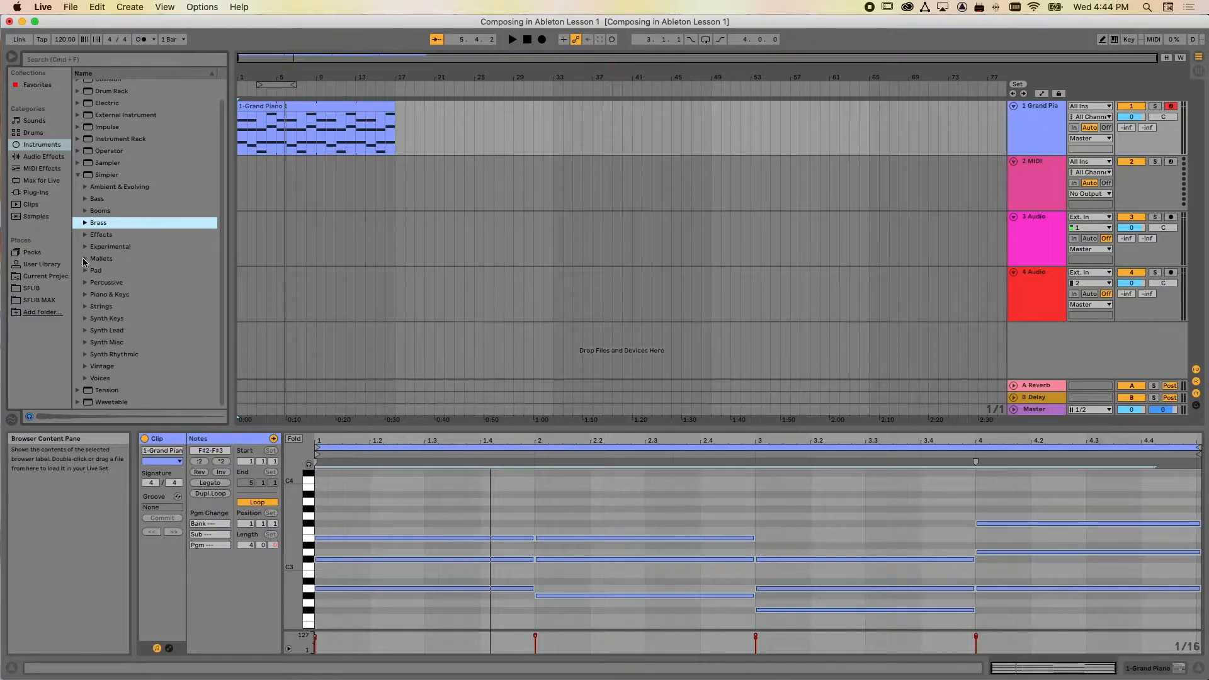
click(85, 258)
click(85, 259)
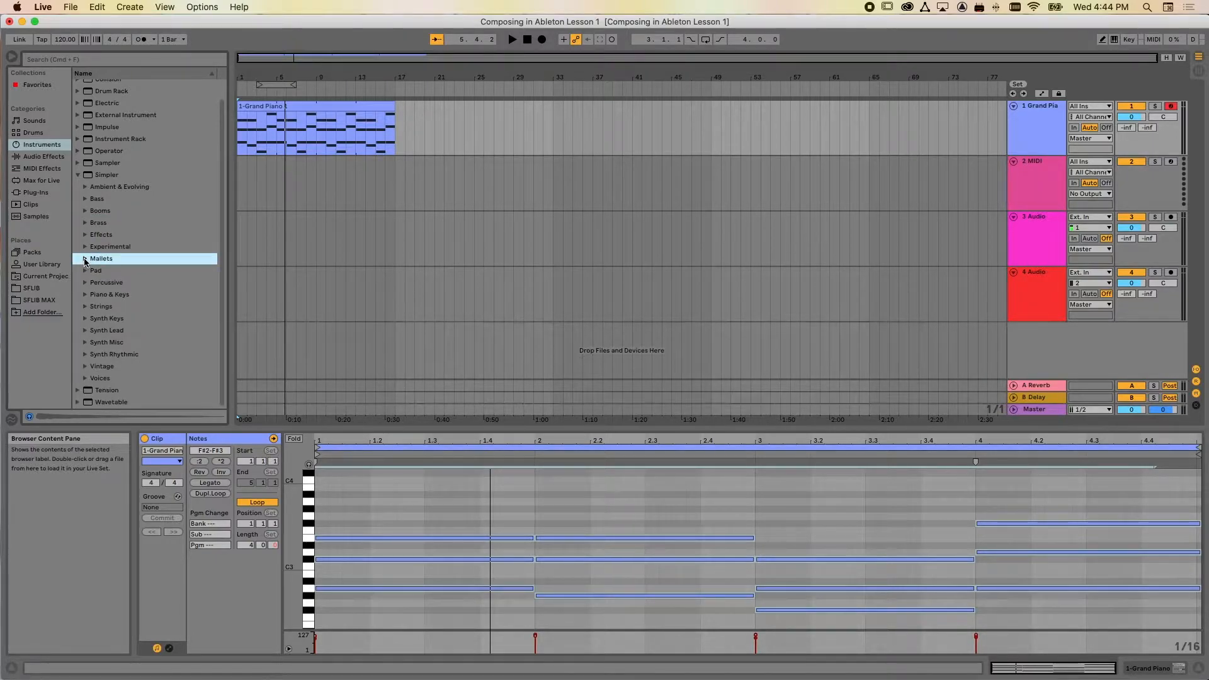
Load Operator's Glass Piano.adg preset from Piano & Keys onto the empty MIDI track 2
click(79, 175)
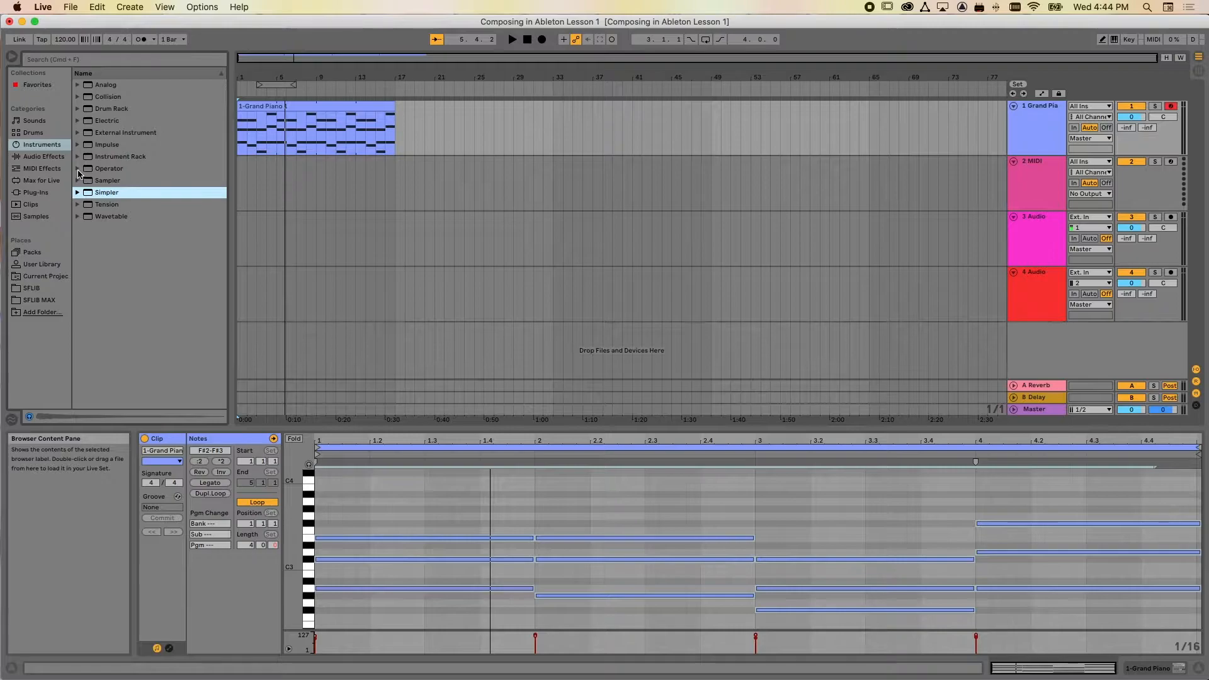
click(105, 373)
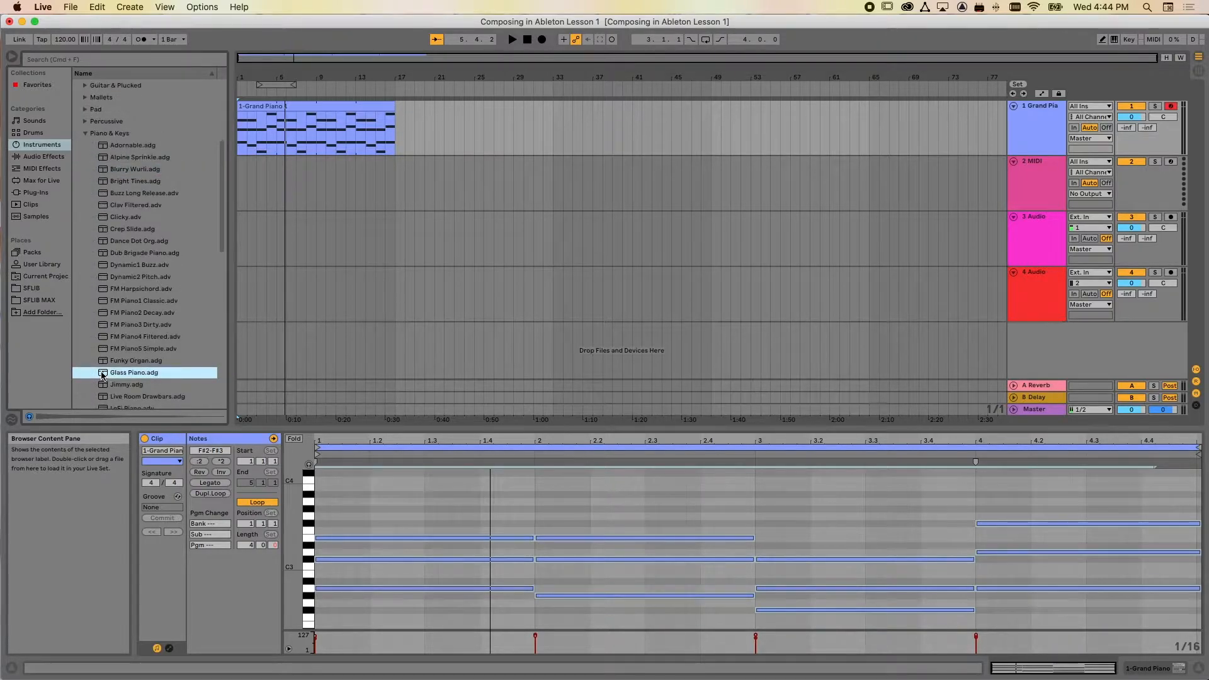
drag(102, 376, 323, 192)
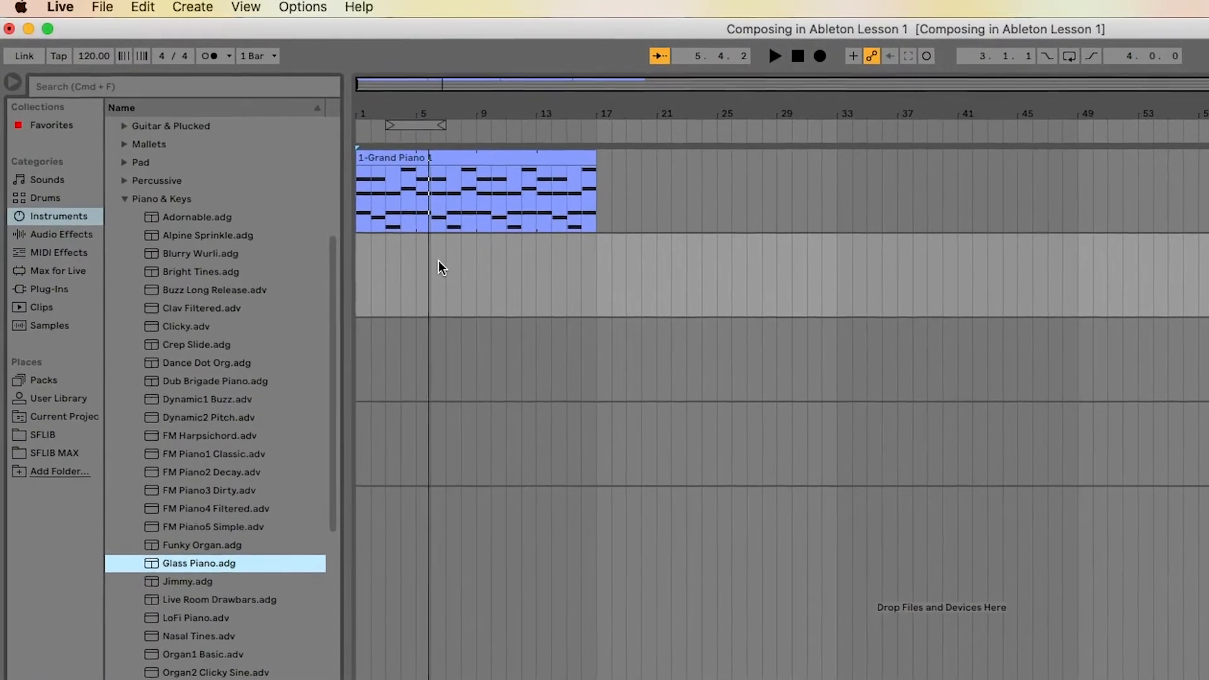
Set the tempo to 72 BPM and record a four-bar Glass Piano melody from 1.1.1 with the metronome on
drag(99, 62, 99, 88)
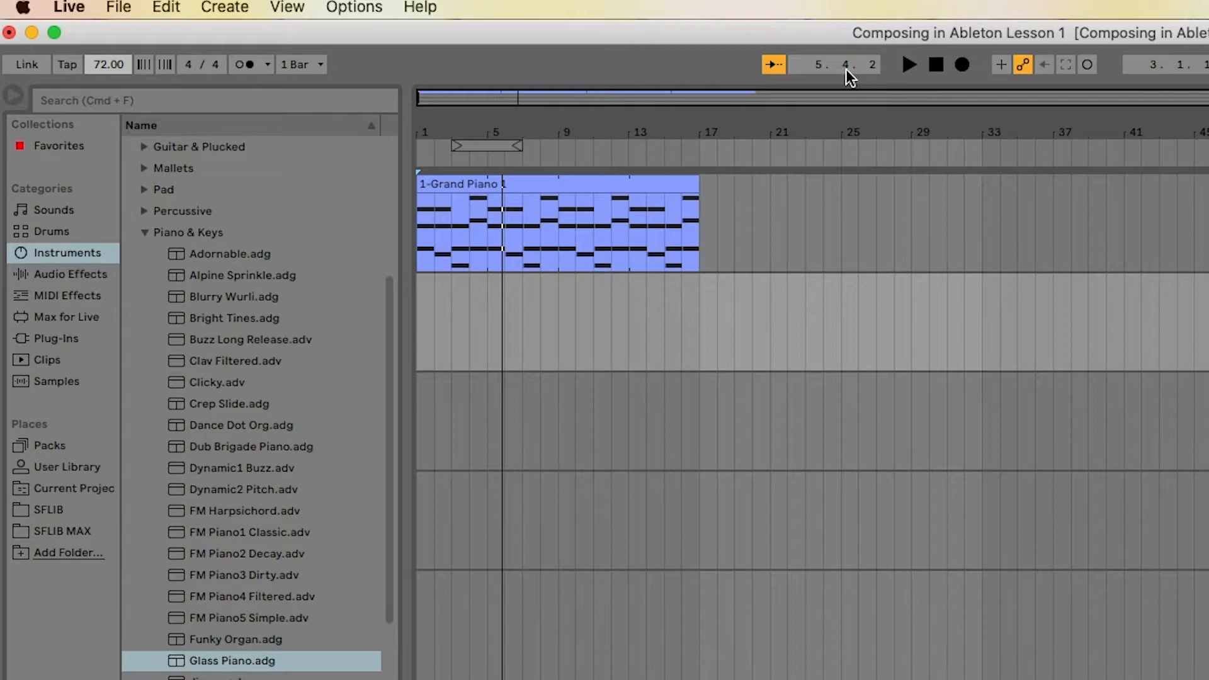
click(936, 64)
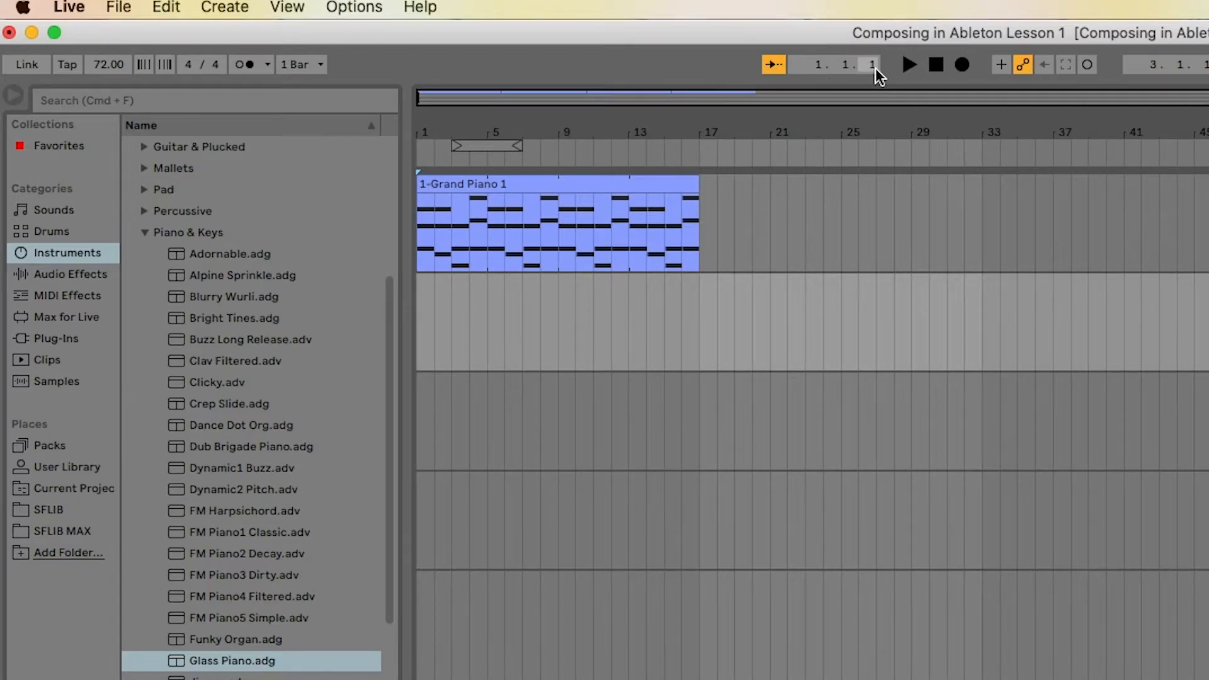
click(244, 65)
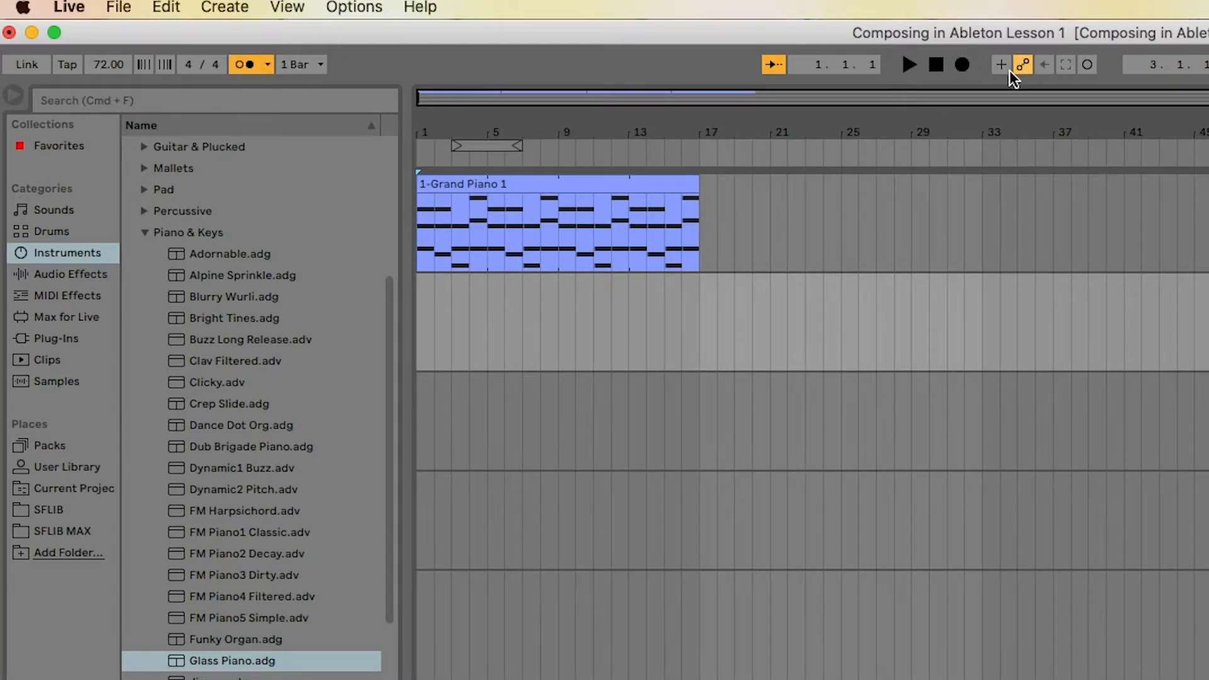
click(962, 65)
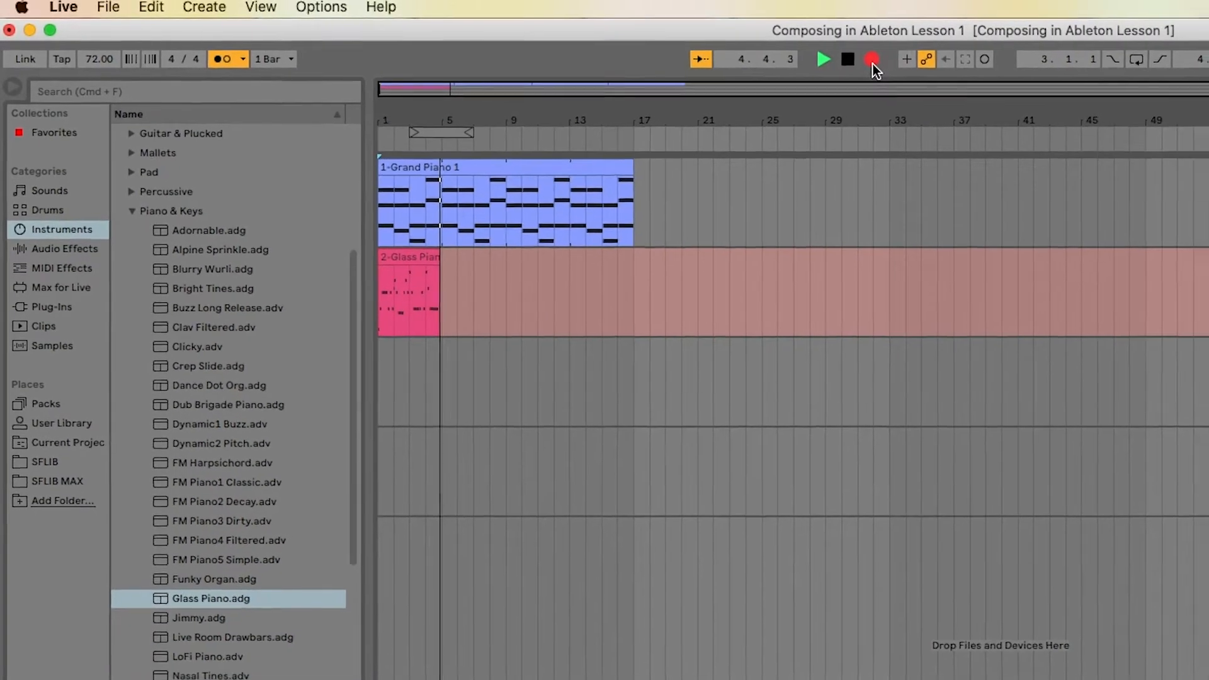
click(871, 60)
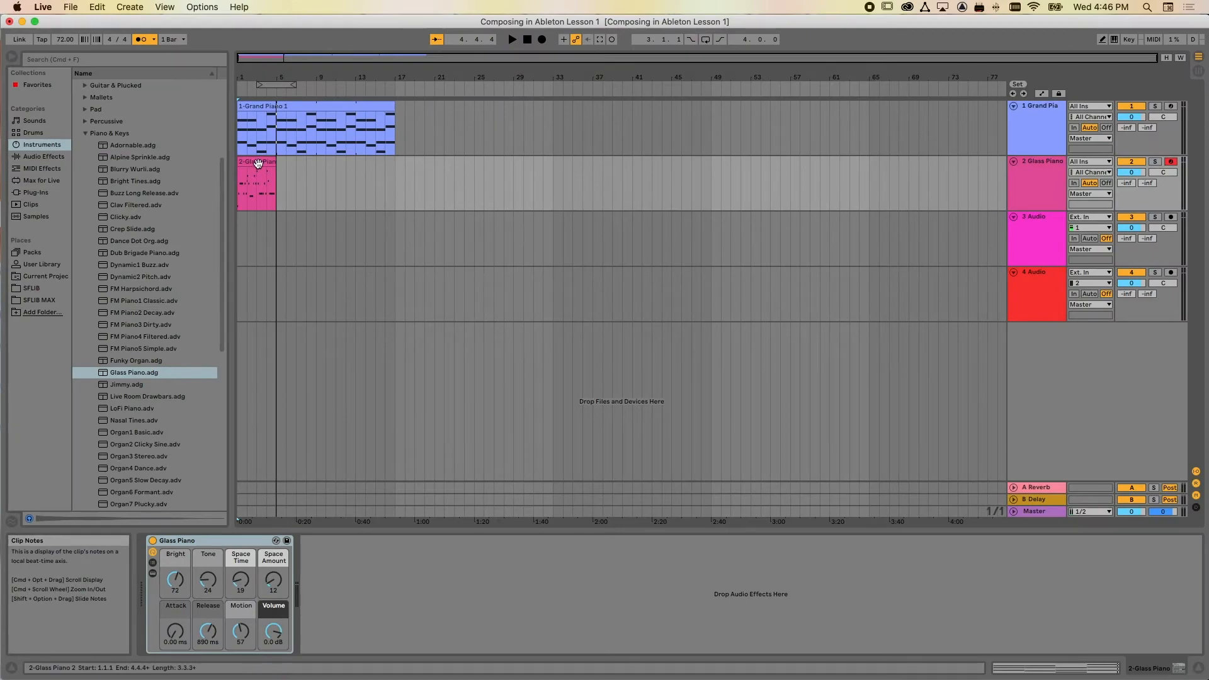
Open the Glass Piano clip in an enlarged note editor and delete the short D4 note at the start of bar 2
double_click(258, 164)
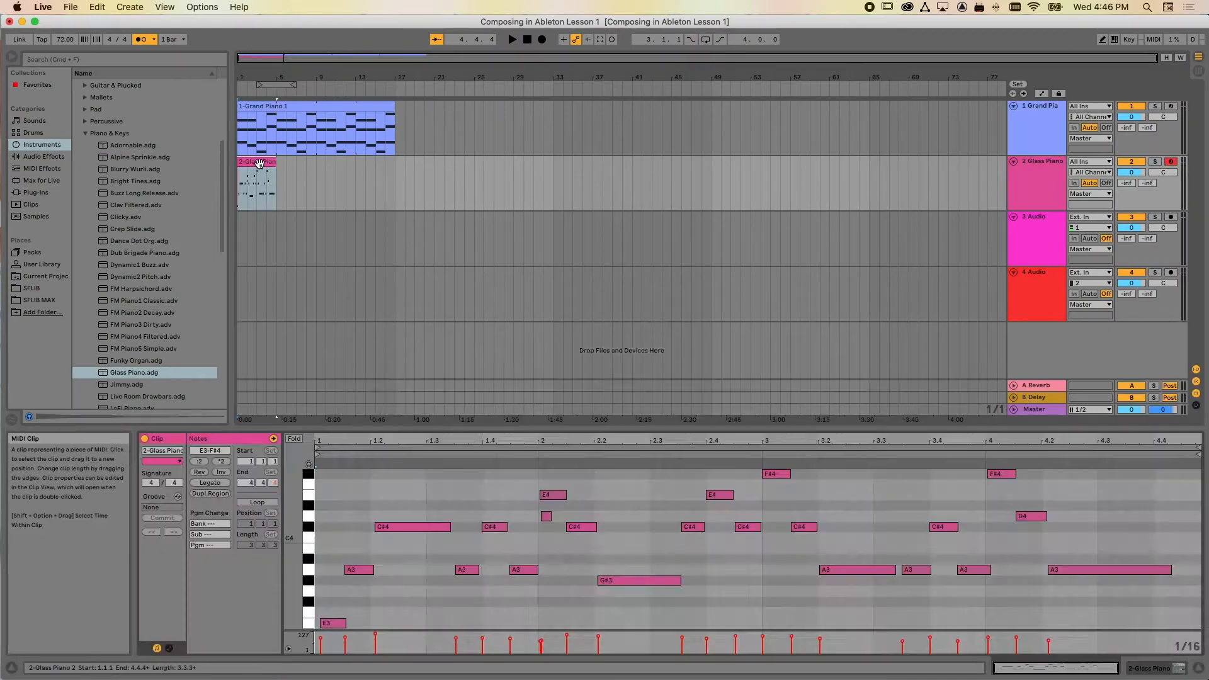
click(641, 445)
drag(645, 425, 642, 238)
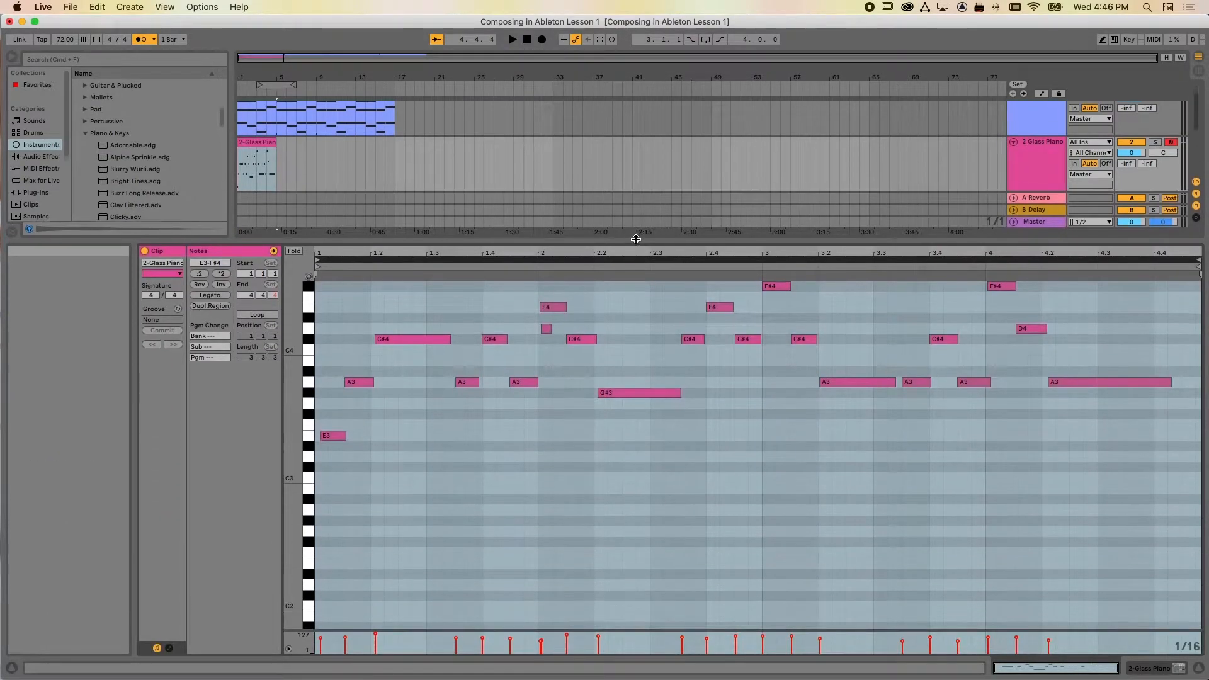
click(547, 327)
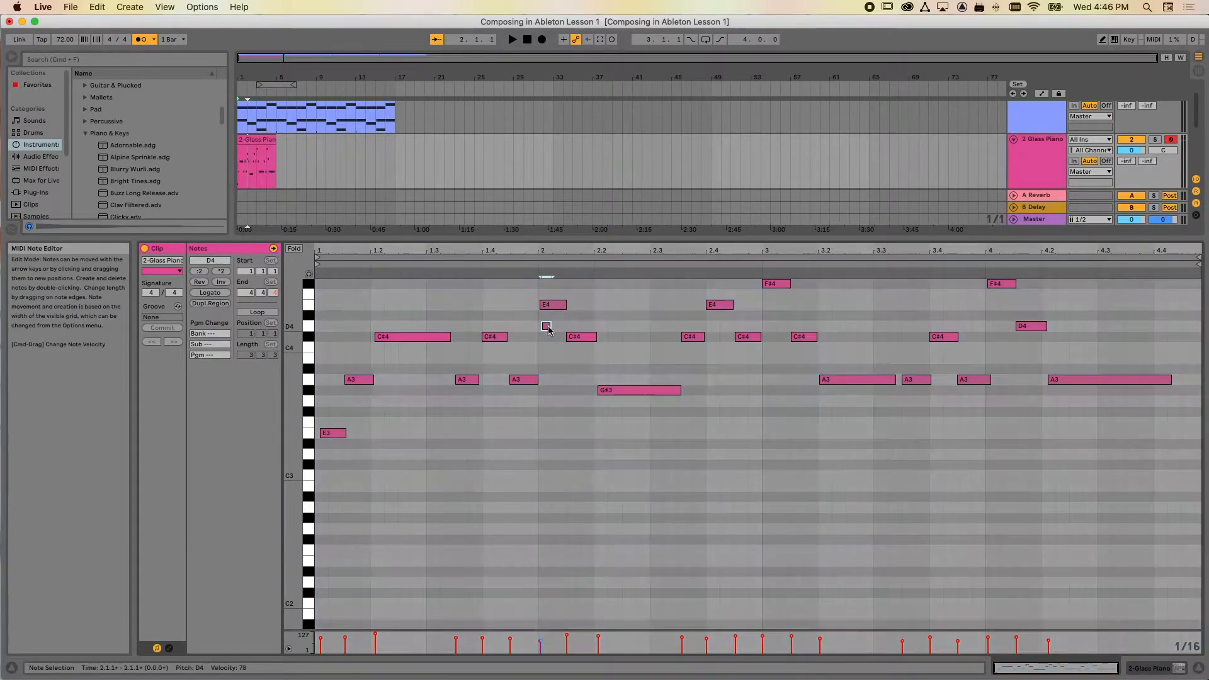
key(Delete)
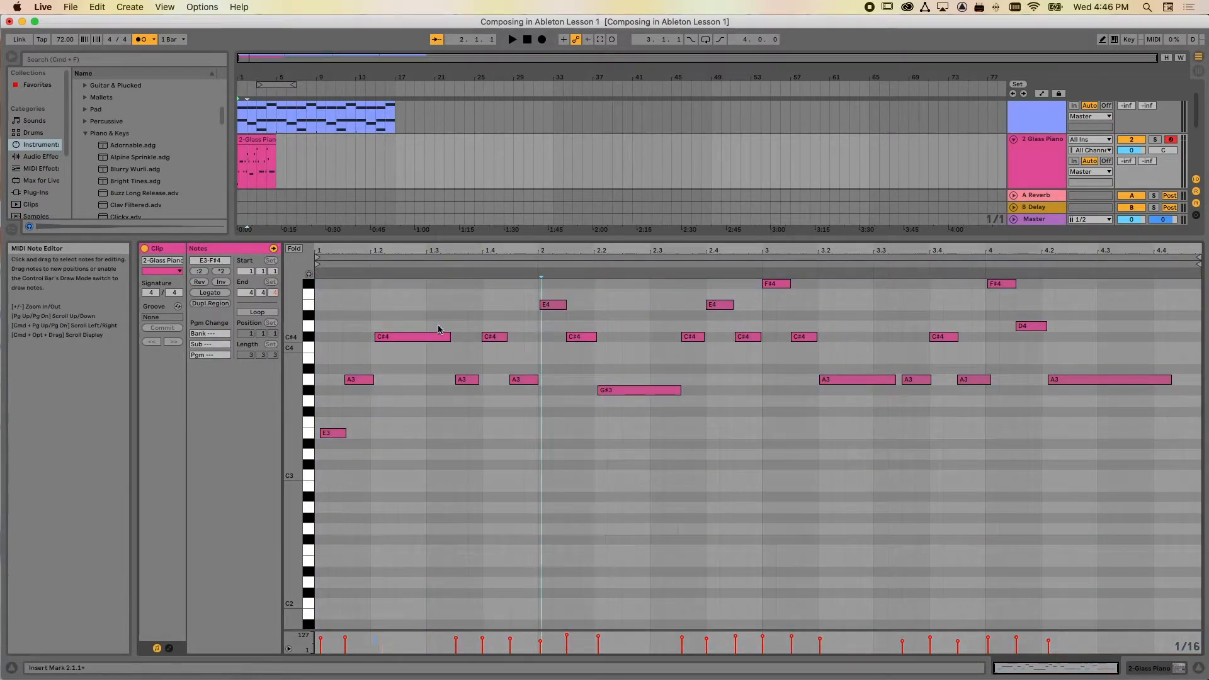
Quantize the start of every note in the Glass Piano clip to 1/8 at 100 %
click(436, 303)
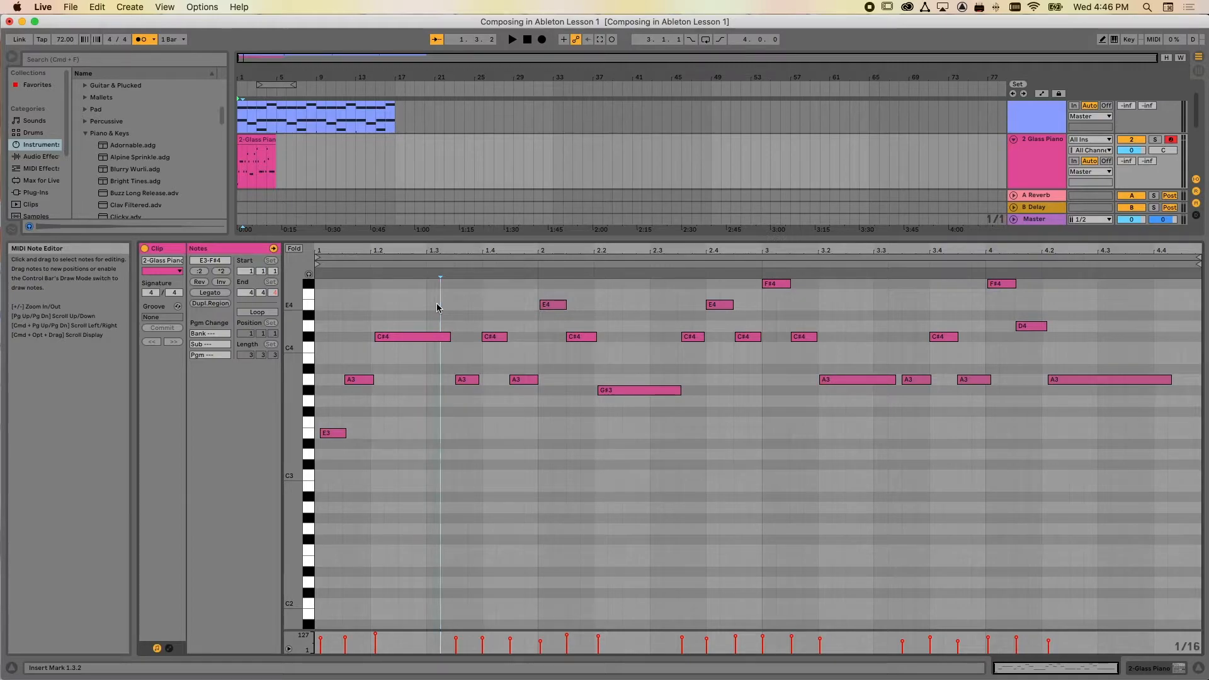
key(super+a)
right_click(420, 304)
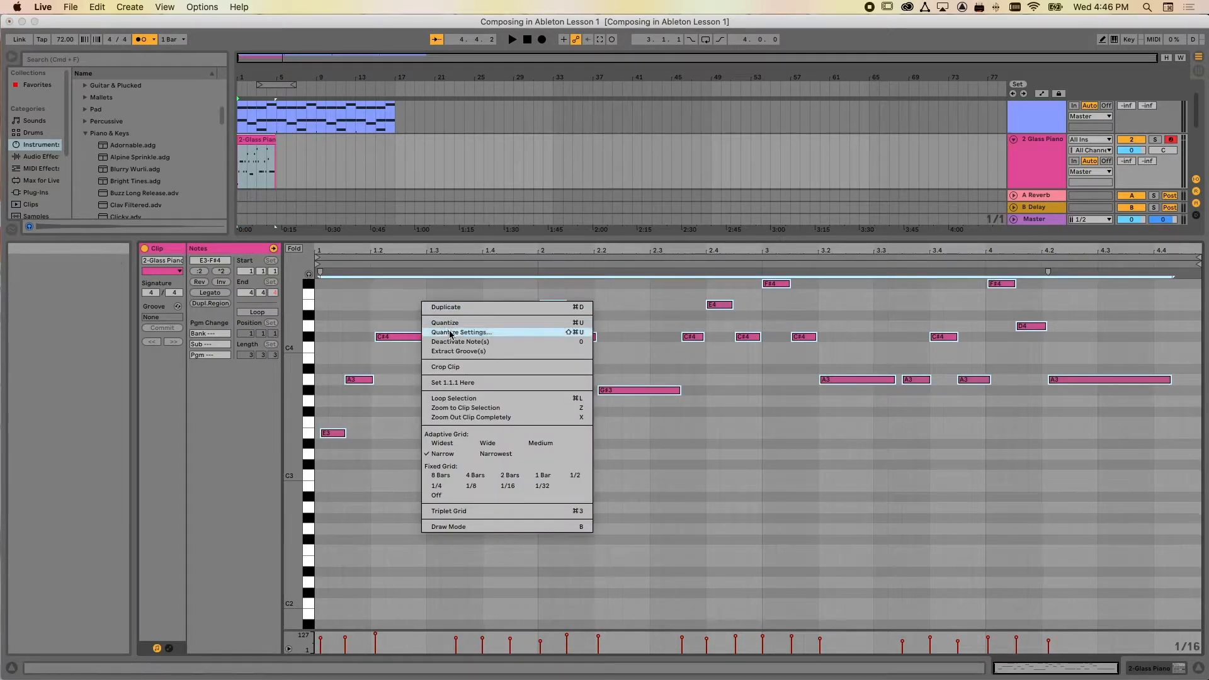
click(472, 328)
click(638, 328)
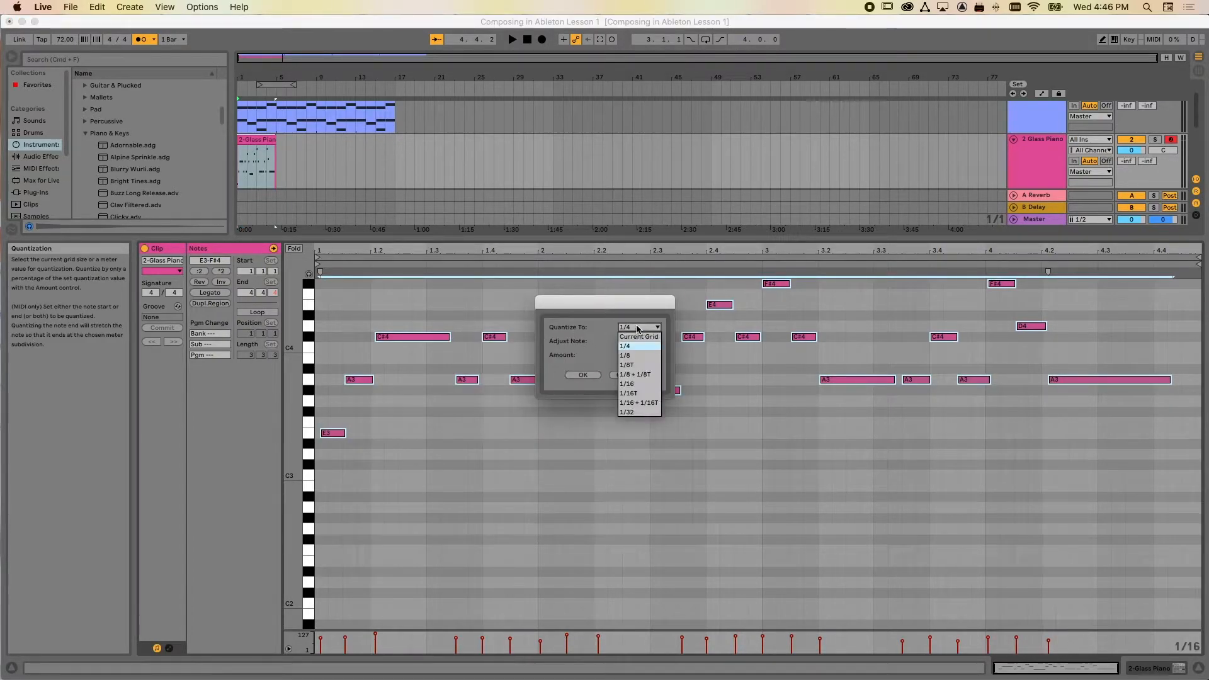
click(633, 338)
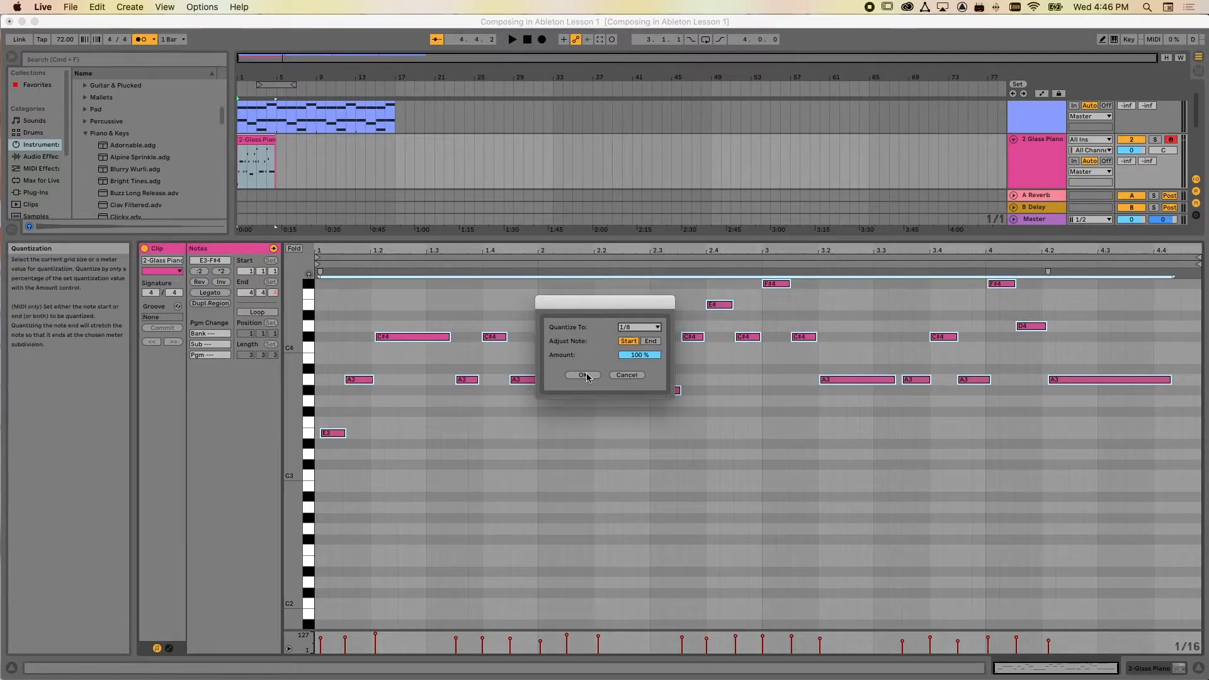
click(586, 374)
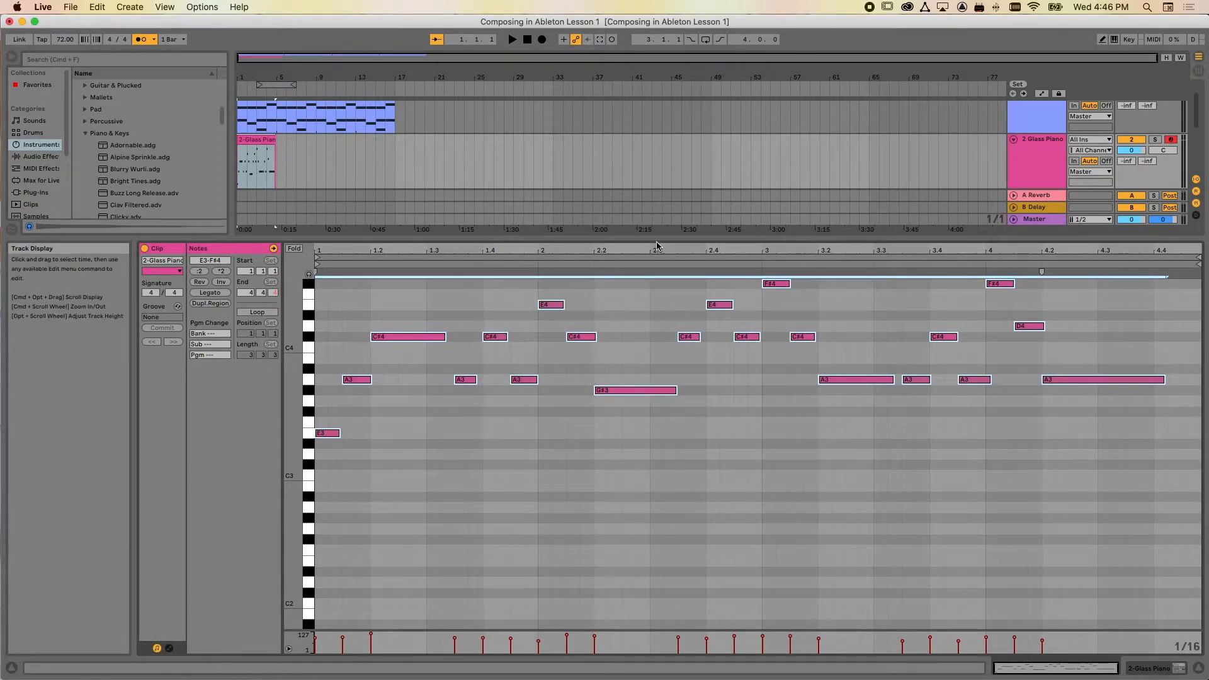
Solo the Glass Piano track, set the tempo to 120 BPM and play back the melody
click(1154, 140)
click(1132, 139)
click(64, 40)
text(120)
key(Return)
key(space)
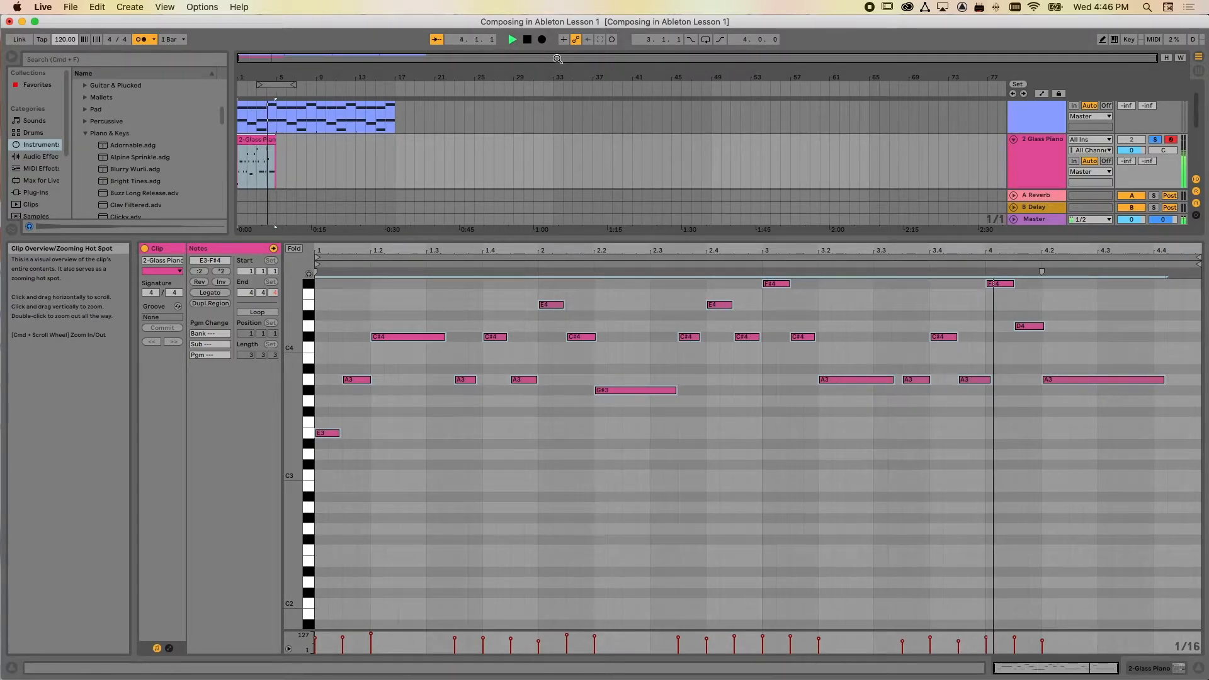
key(space)
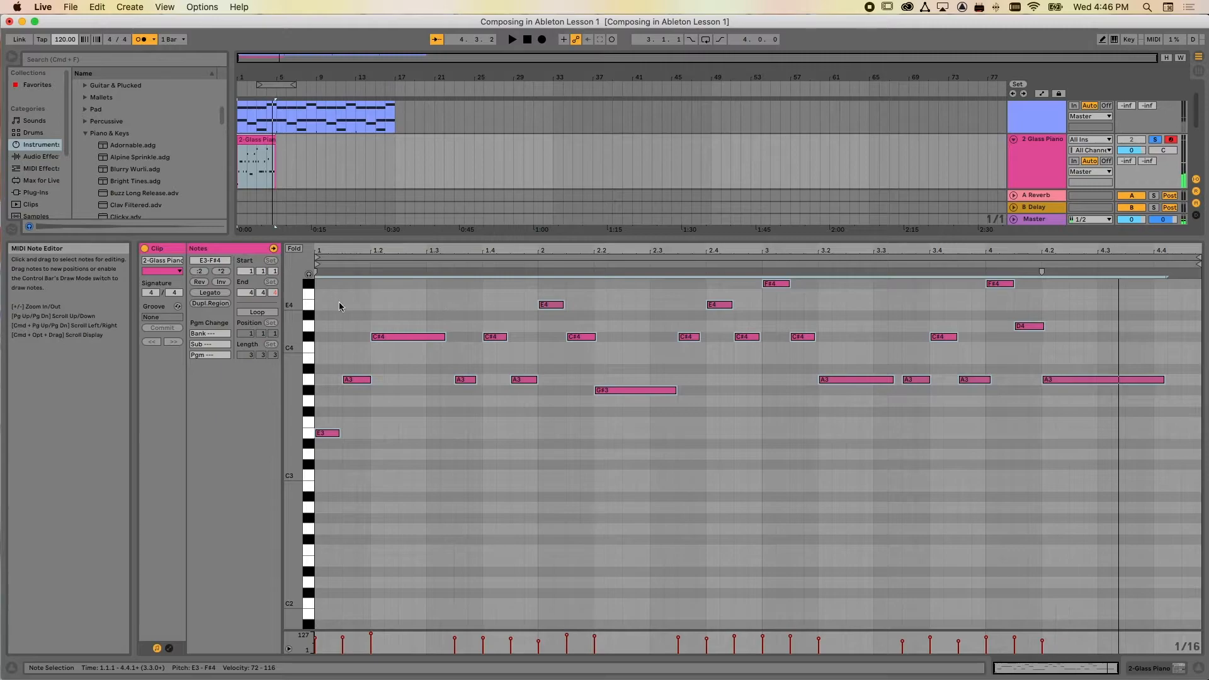
Apply Legato to all notes in the Glass Piano clip and loop the clip out to the end of the Grand Piano clip
click(221, 293)
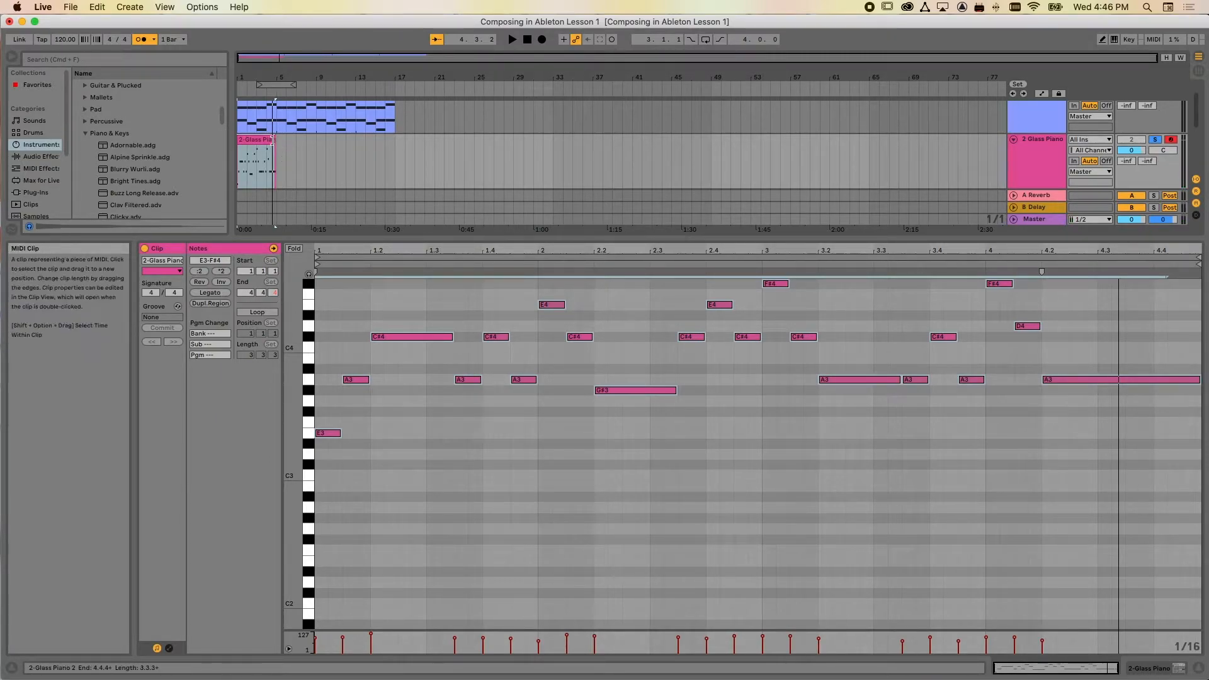
drag(275, 140, 382, 140)
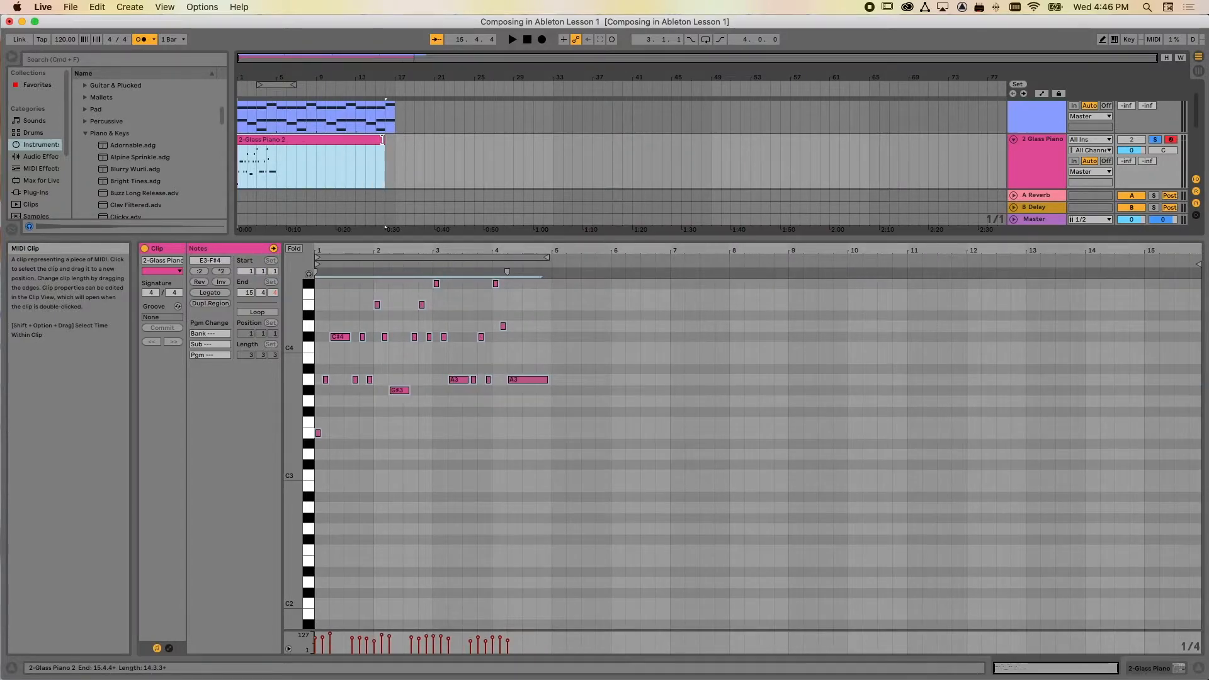
key(super+z)
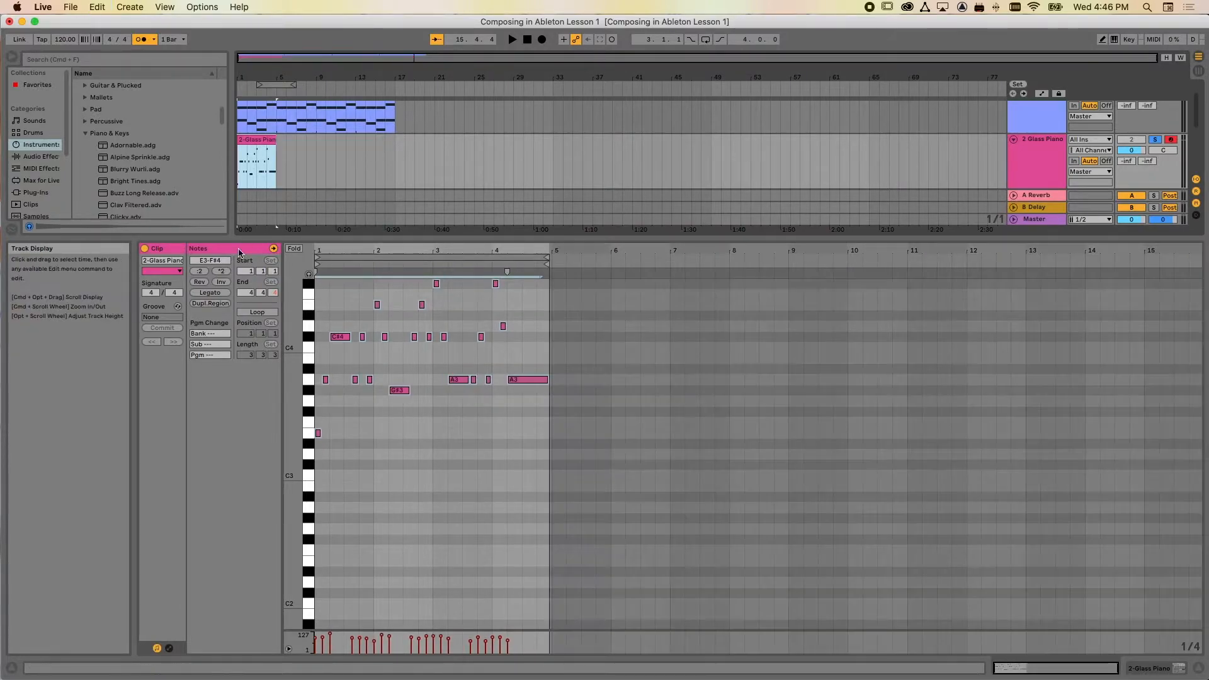
click(256, 313)
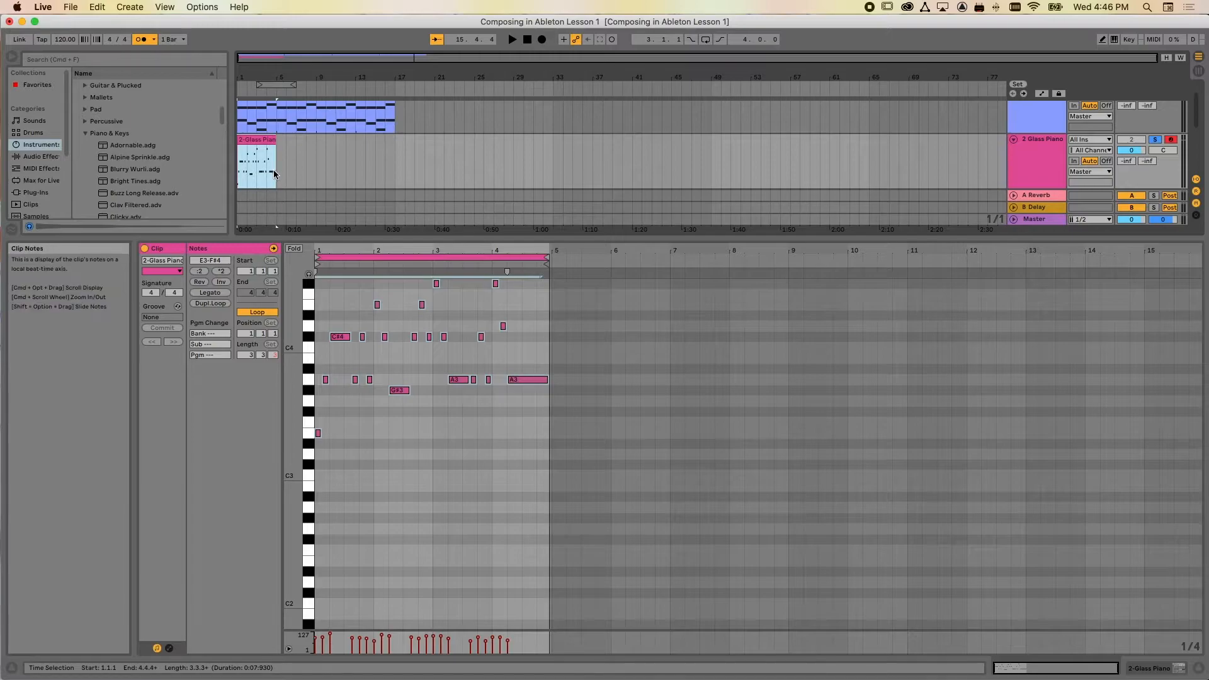
drag(275, 140, 395, 140)
drag(605, 237, 604, 381)
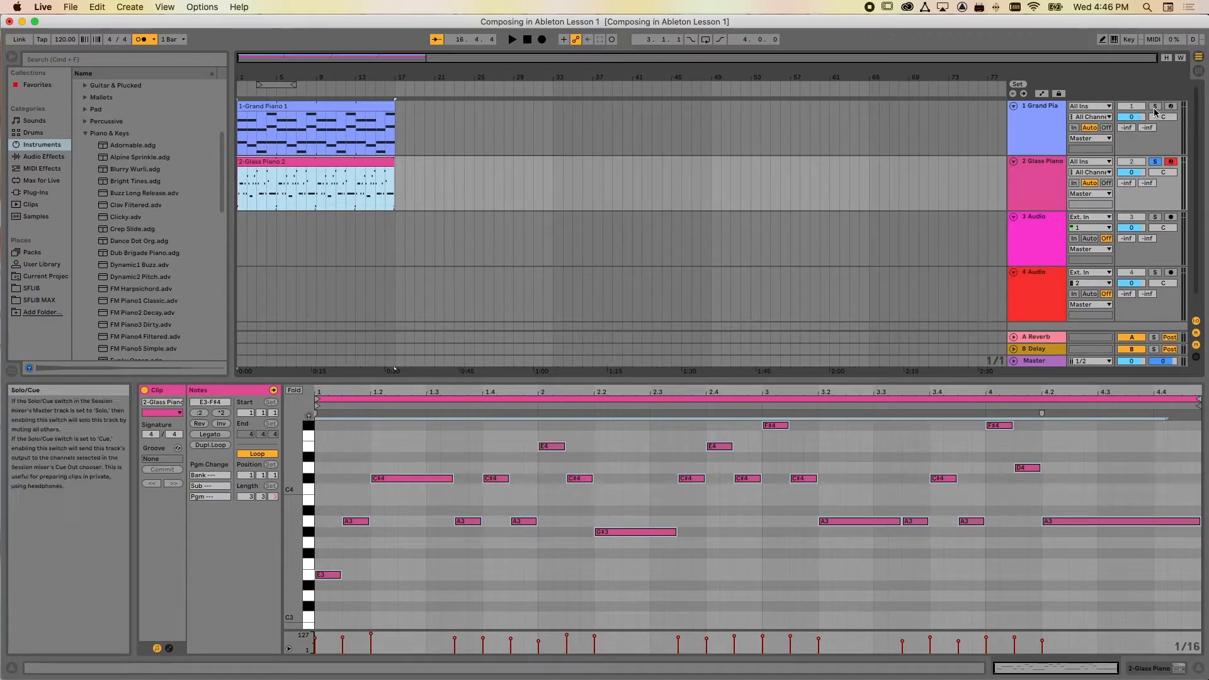
Unsolo the Glass Piano track and play both piano parts together from the start of the arrangement
click(1155, 161)
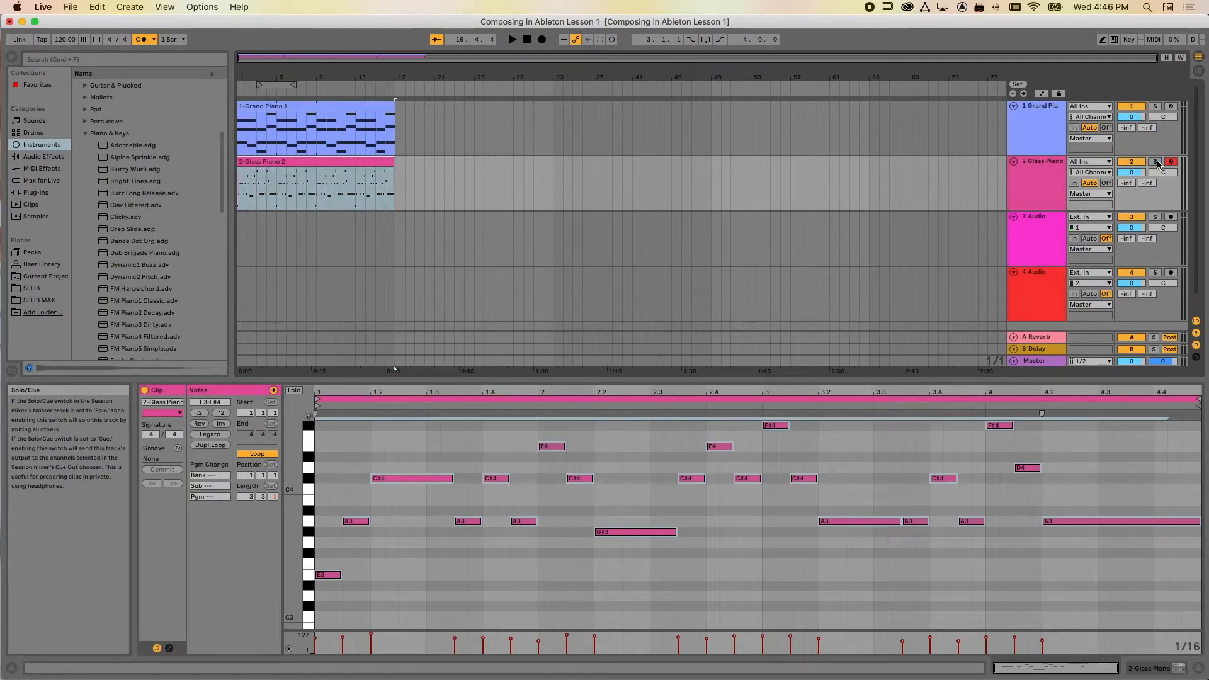
click(141, 39)
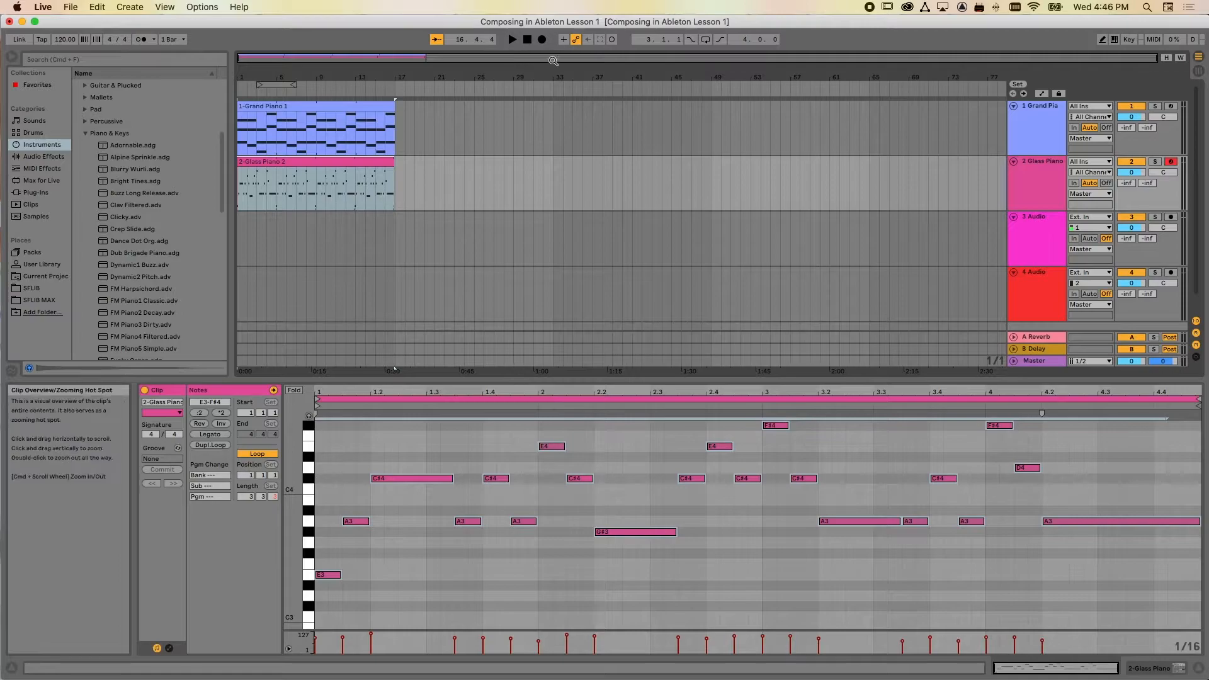
click(527, 39)
click(512, 39)
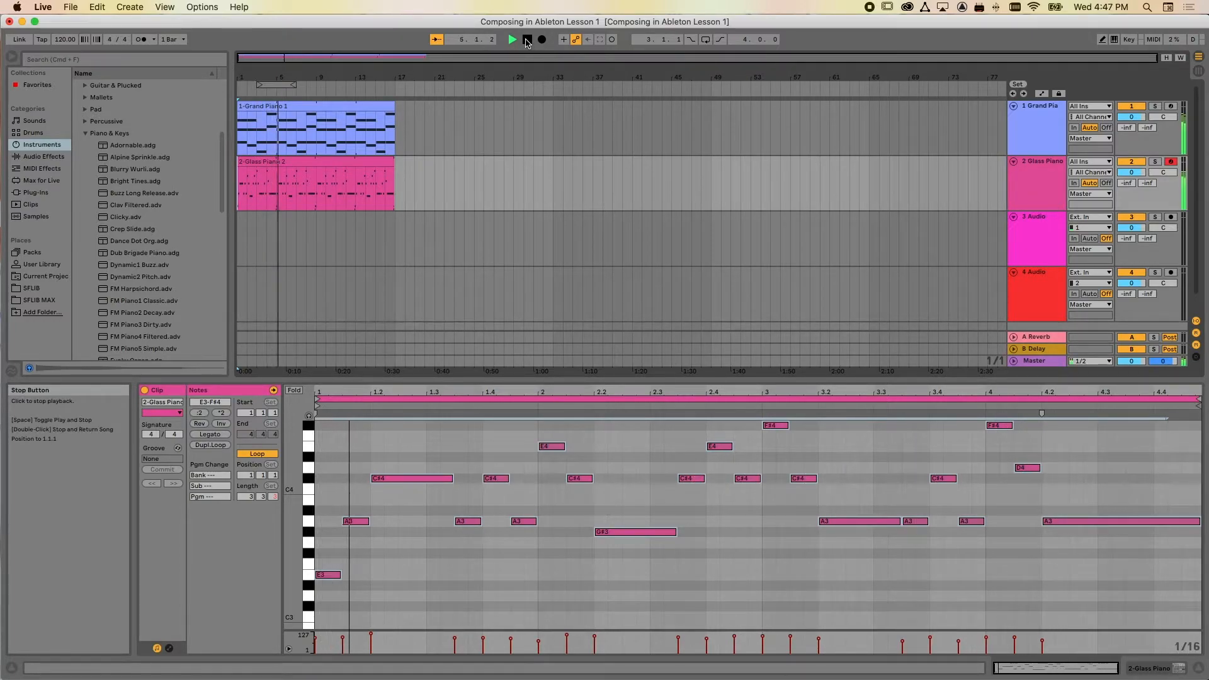
click(527, 40)
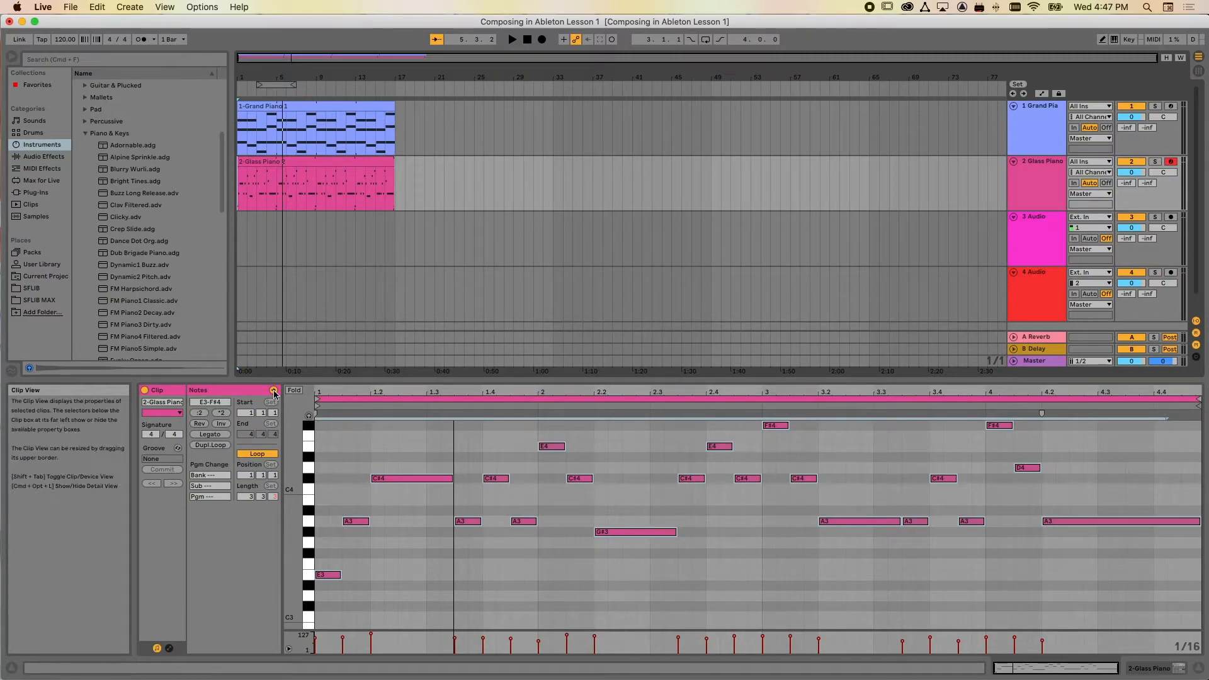
Replace the Grand Piano instrument on the first track with the Analog Slow Sweep Pad preset from Operator's Pad sounds
click(340, 105)
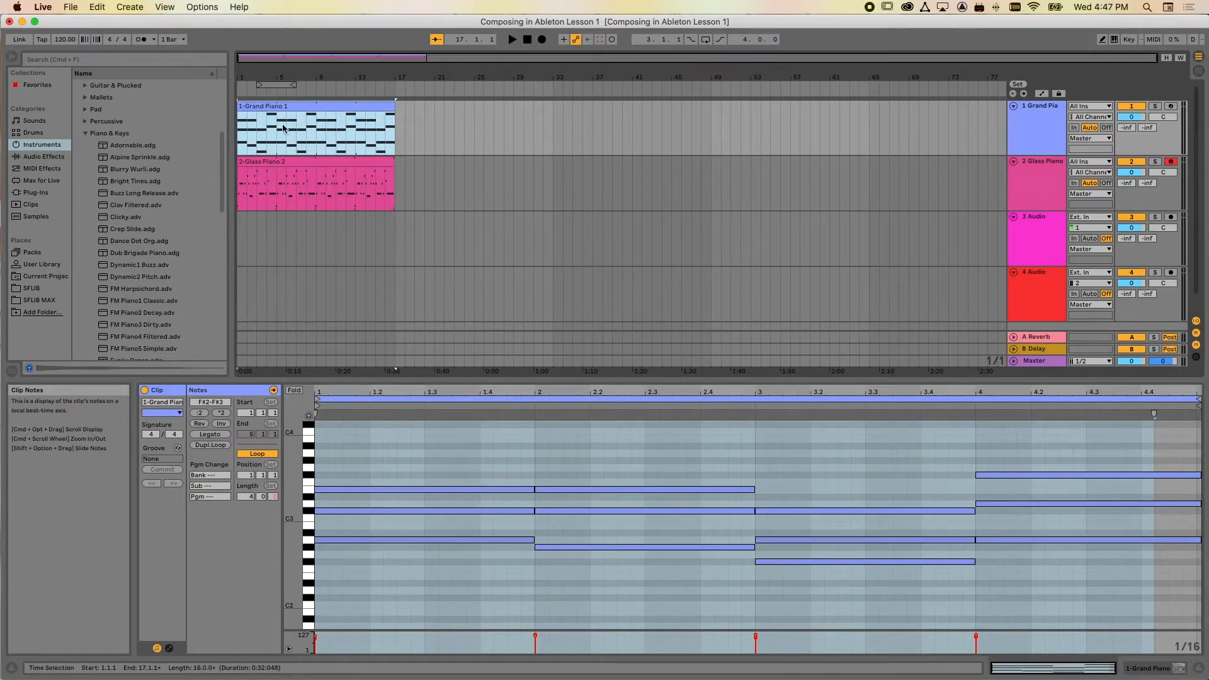
click(86, 133)
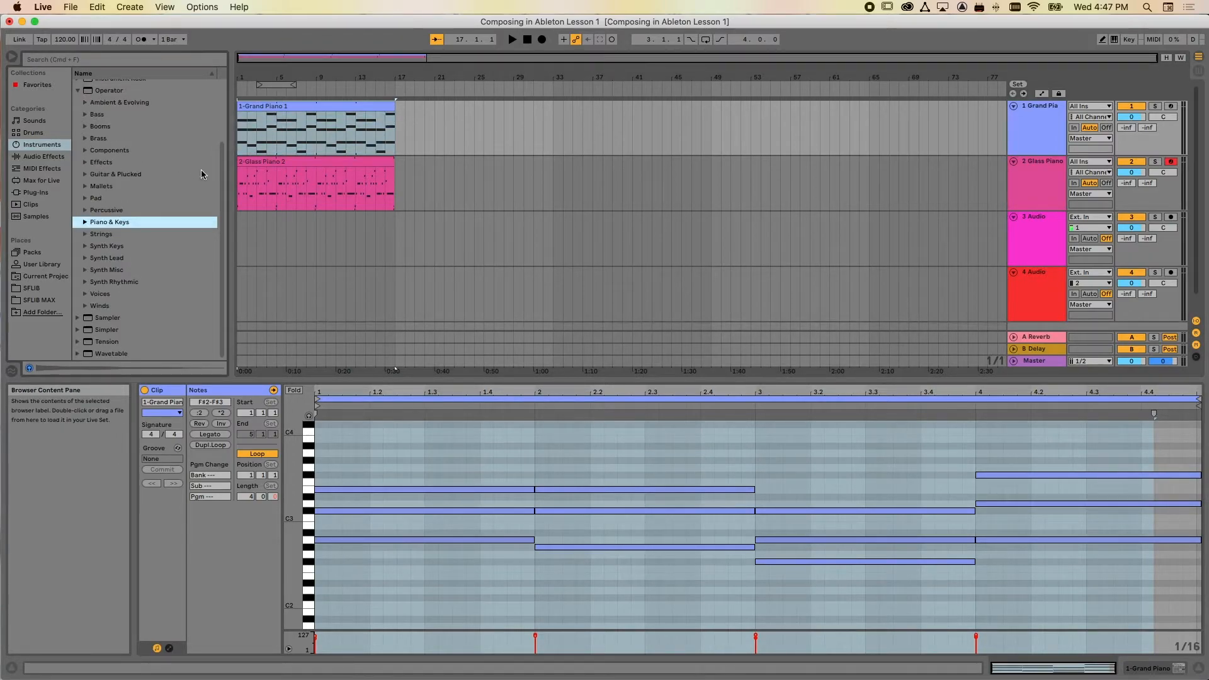
click(86, 199)
scroll(125, 222, down, 4)
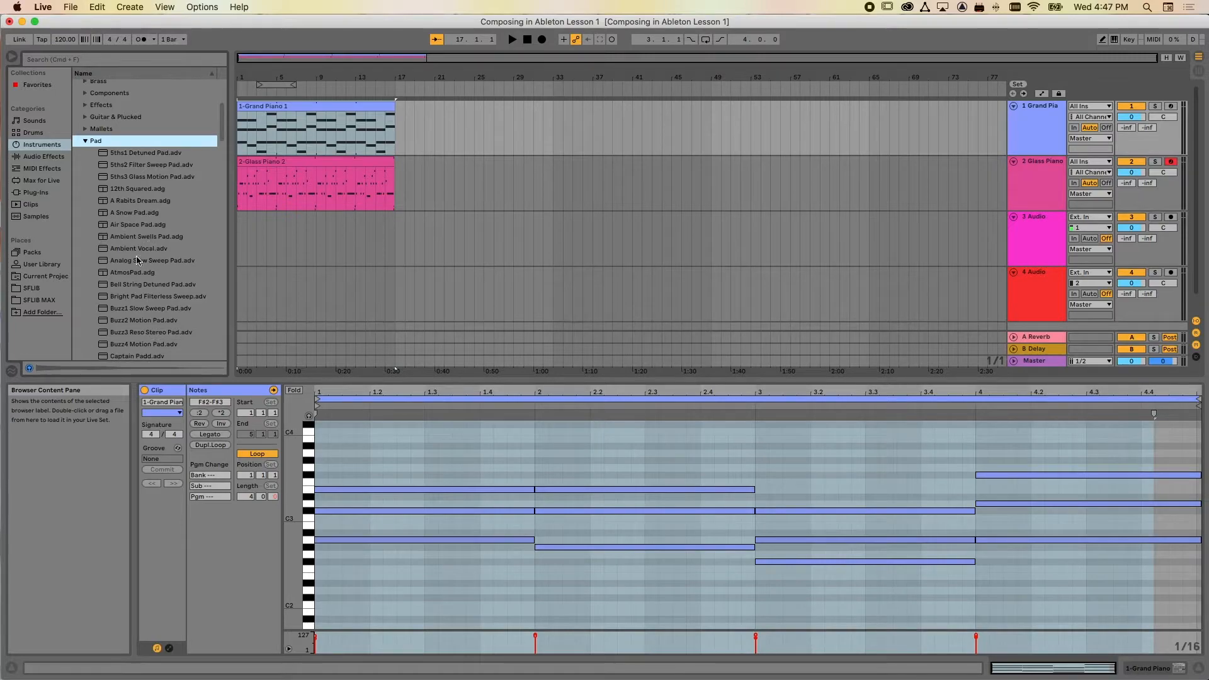
click(133, 228)
click(132, 261)
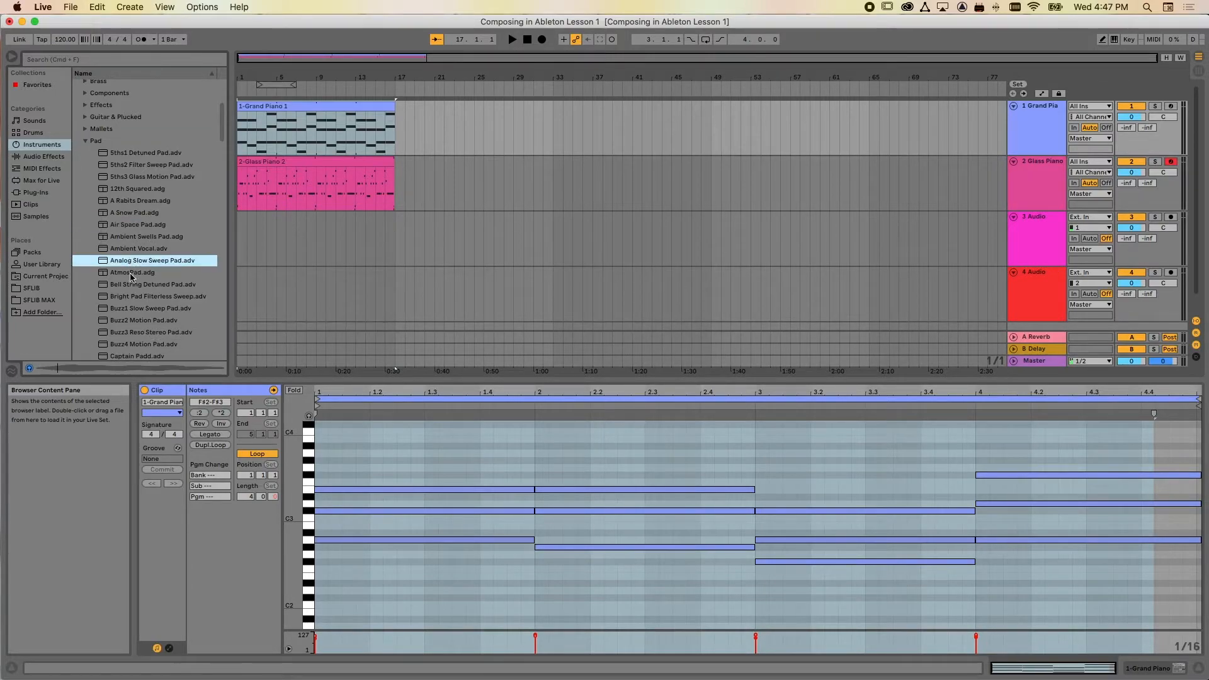
drag(102, 264, 452, 124)
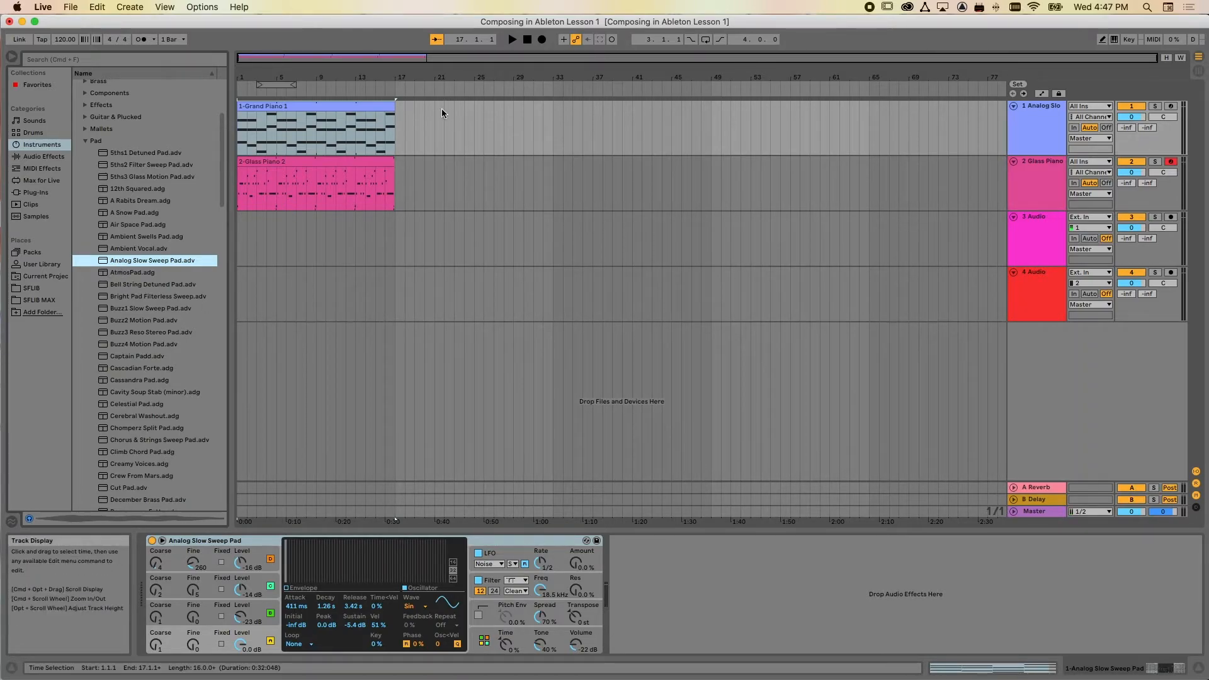
key(super+z)
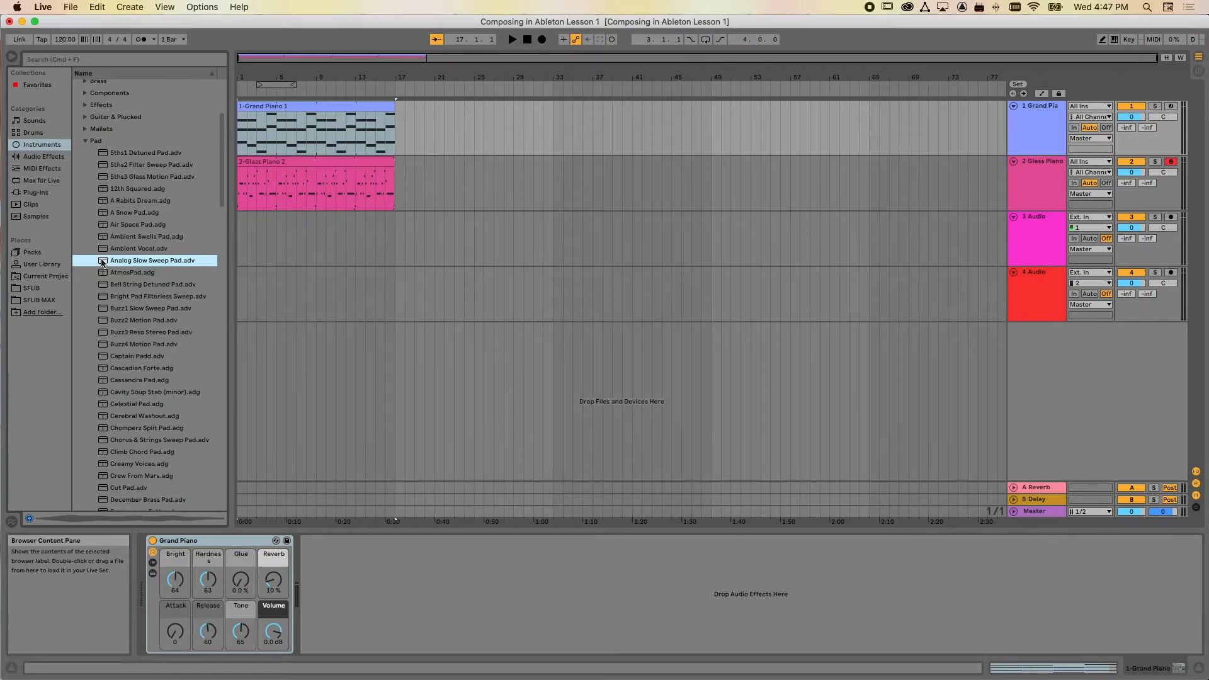
drag(102, 262, 446, 122)
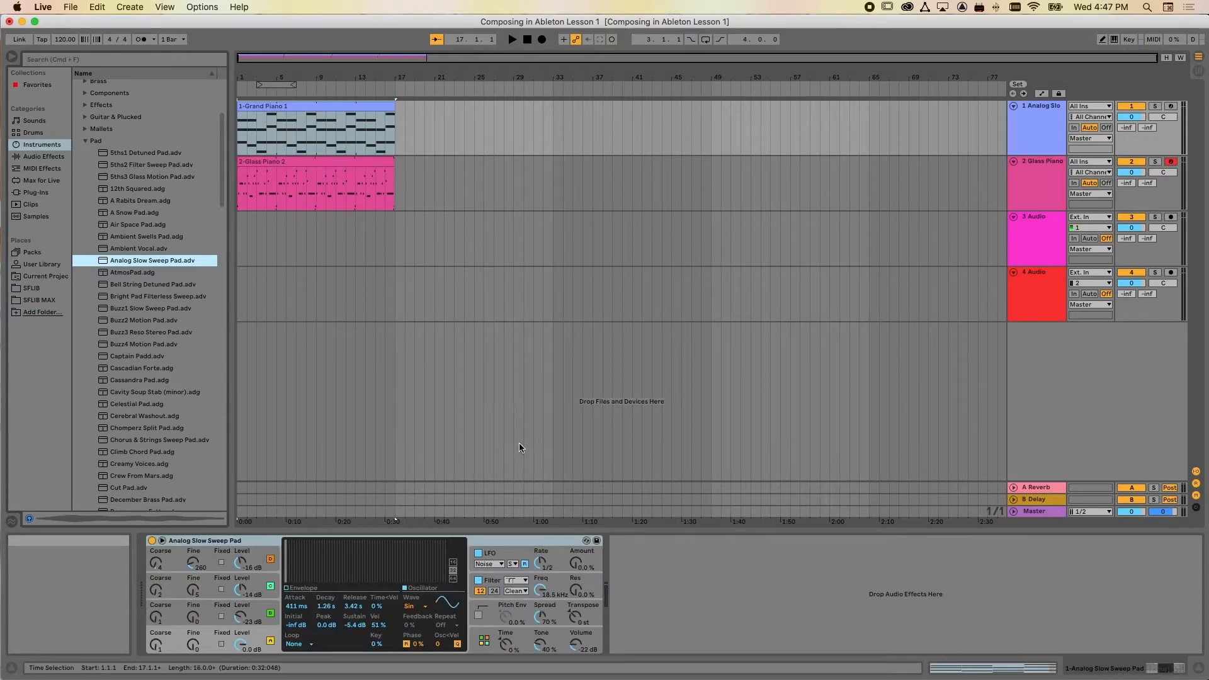
Play the Analog Slow Sweep Pad chords in solo from the start, and unsolo the track to hear both parts
click(1155, 106)
click(527, 40)
click(512, 40)
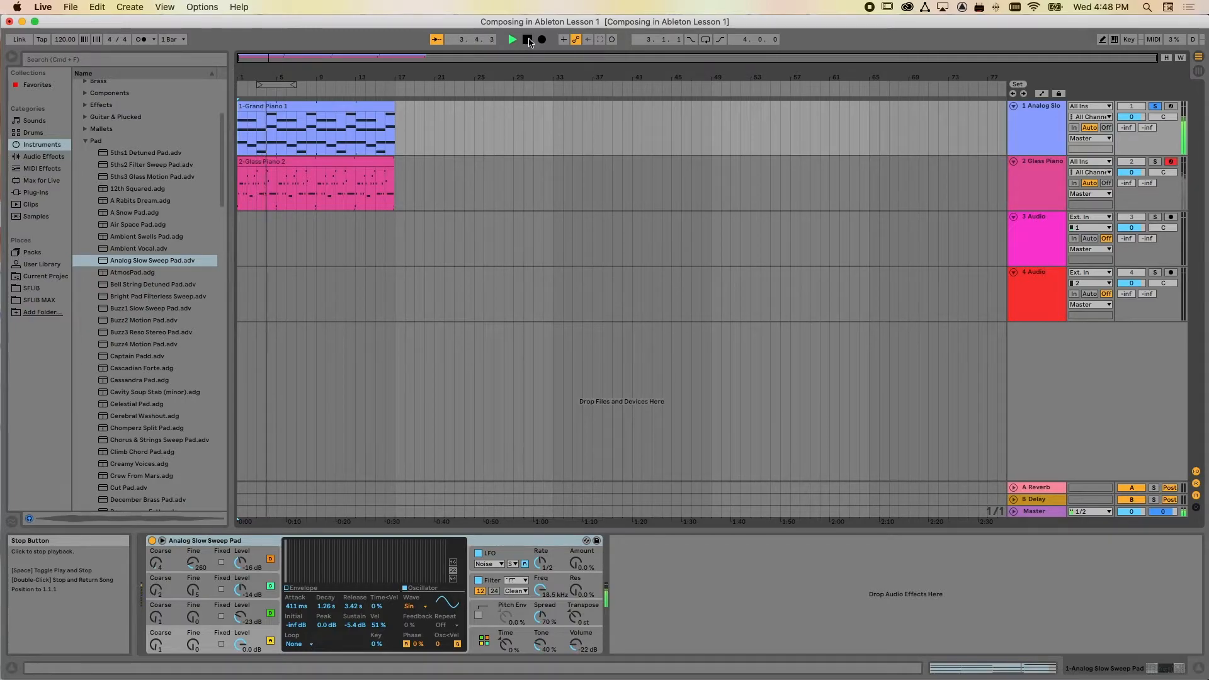
click(529, 41)
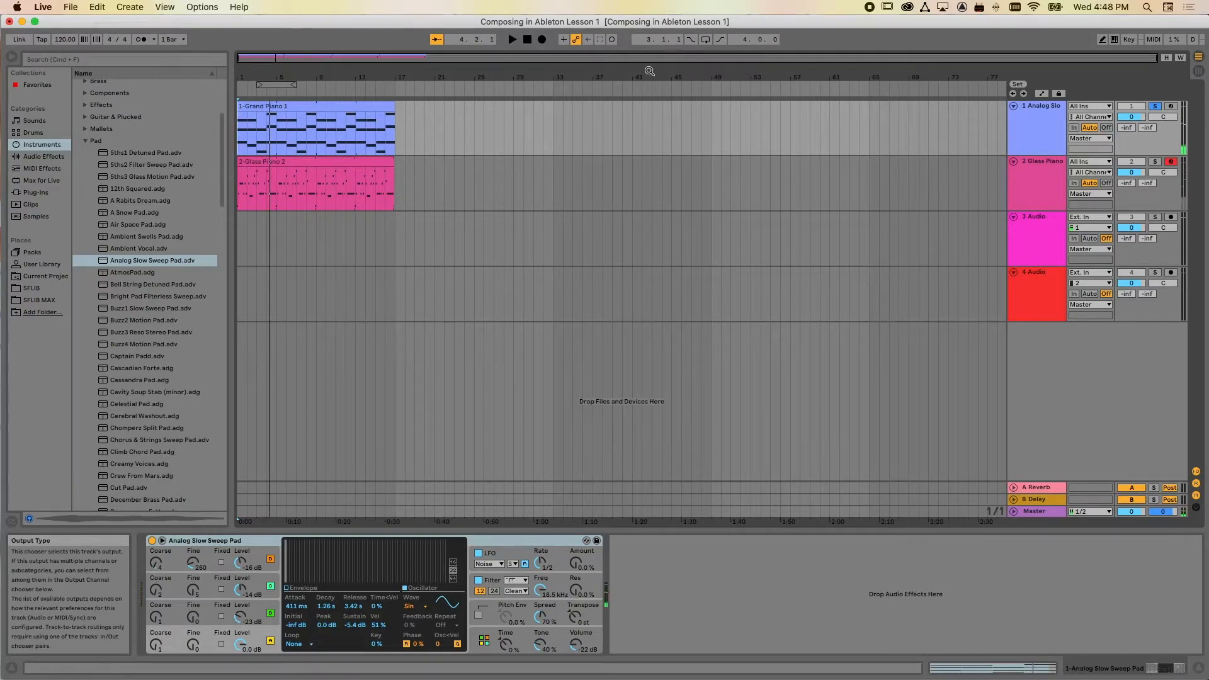
click(528, 42)
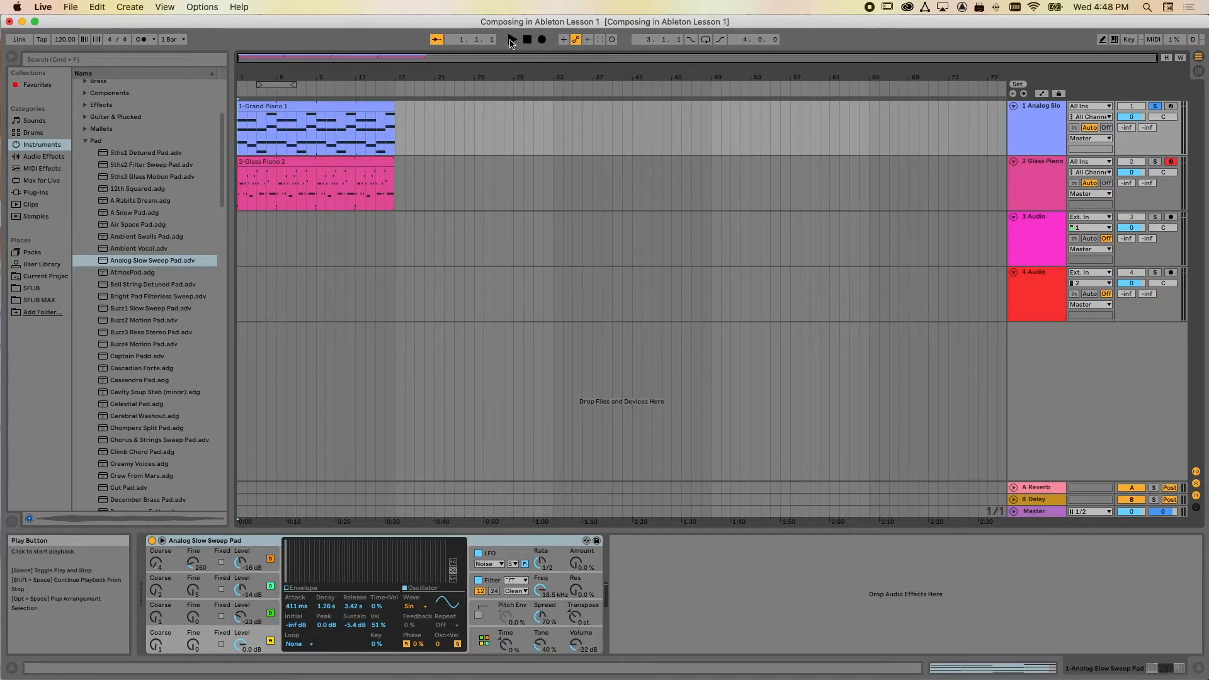
click(512, 40)
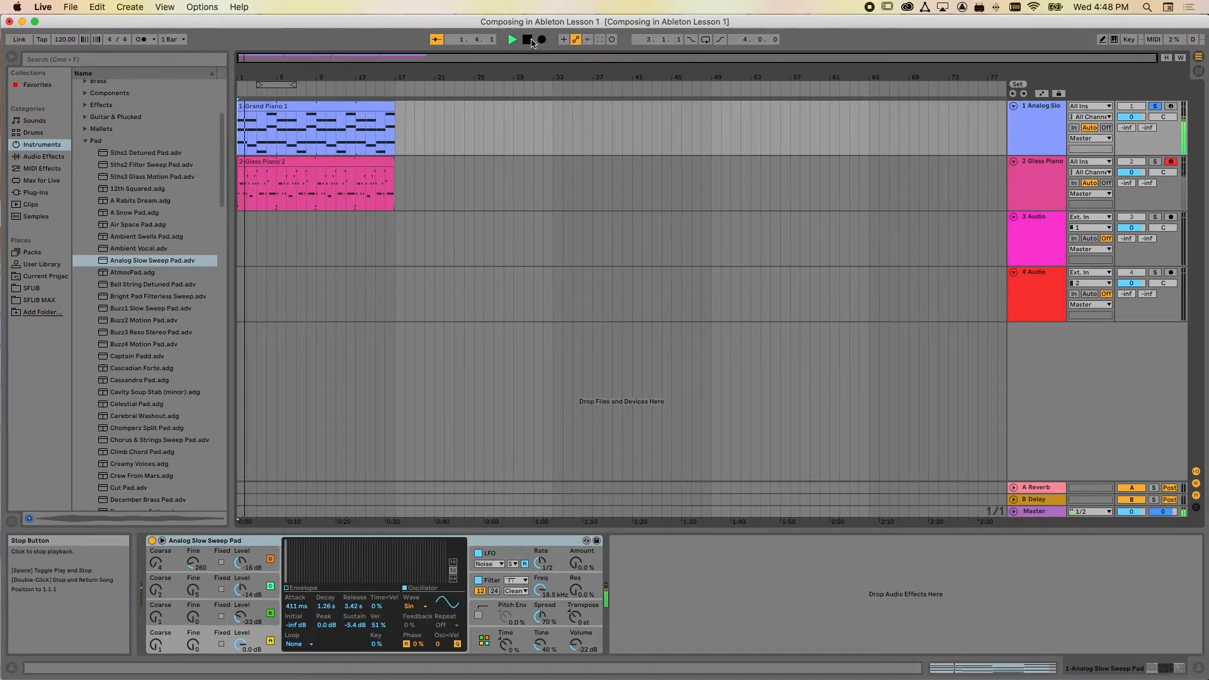
click(1153, 106)
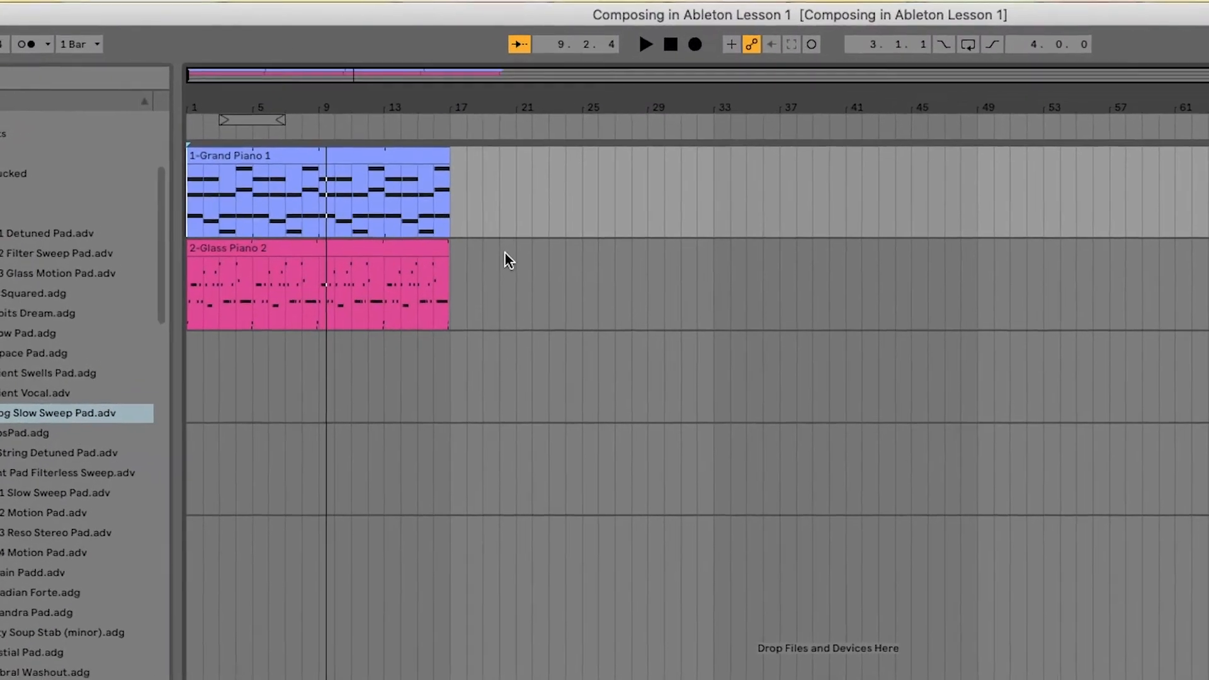
Extend the Glass Piano clip's loop to four full bars, ending at bar 5, and play the arrangement
drag(442, 87, 550, 93)
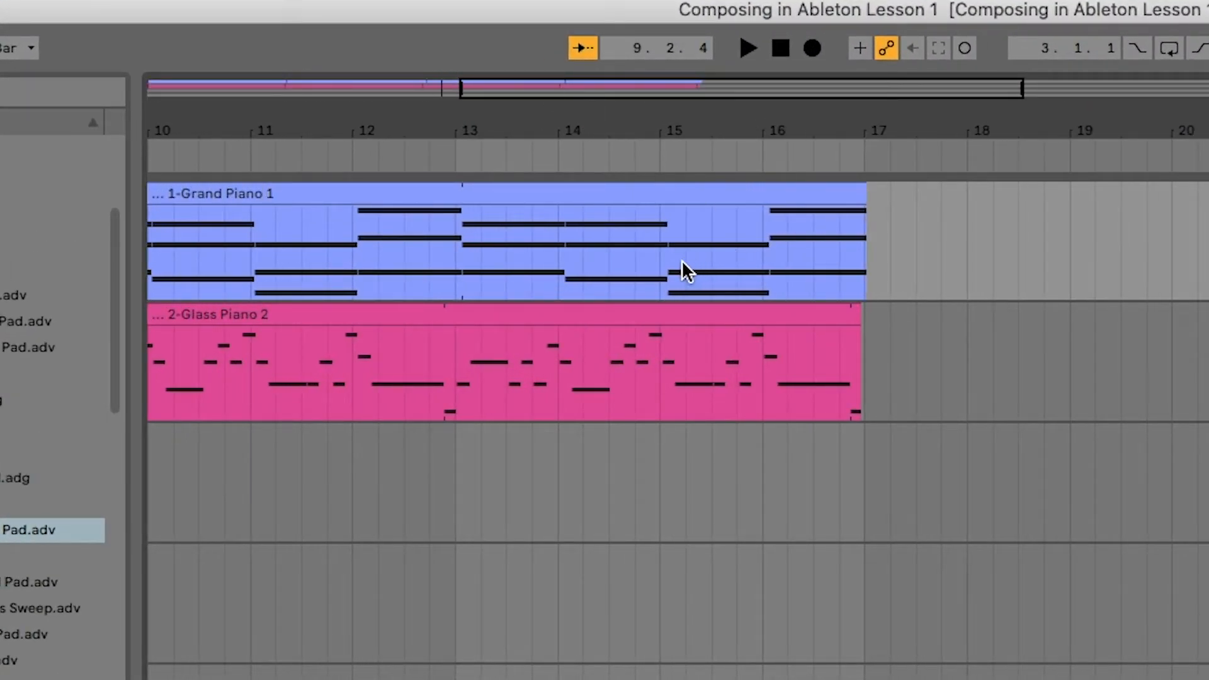
scroll(681, 259, left, 10)
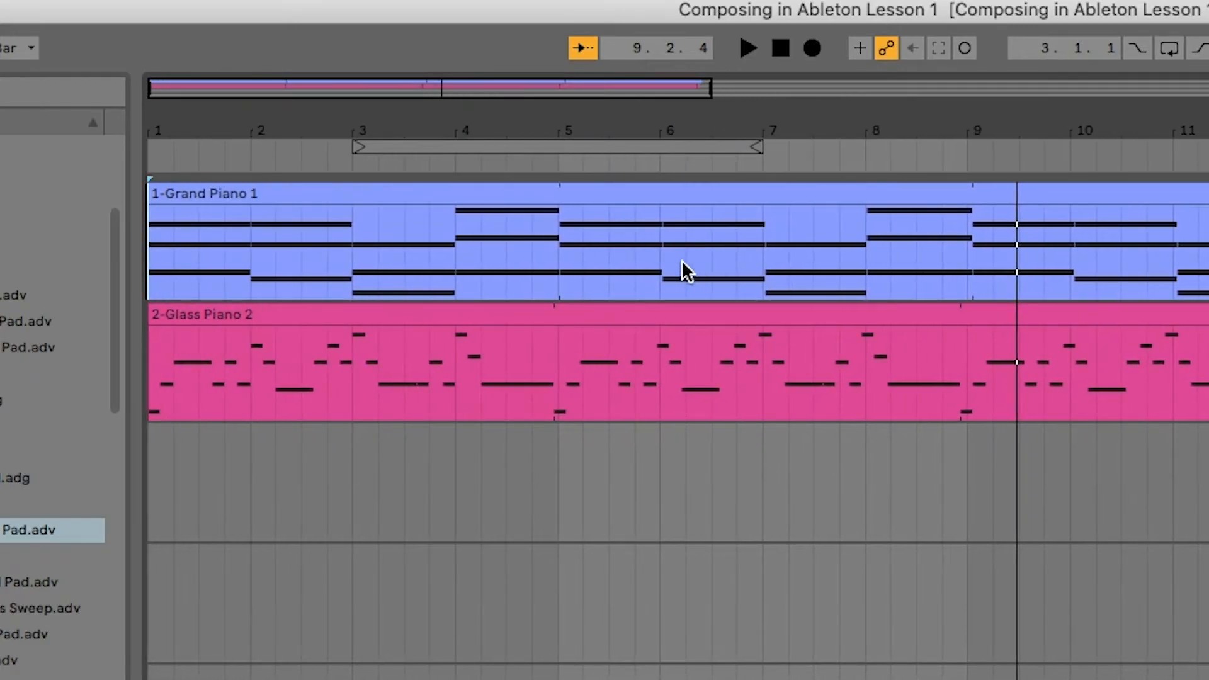
click(531, 316)
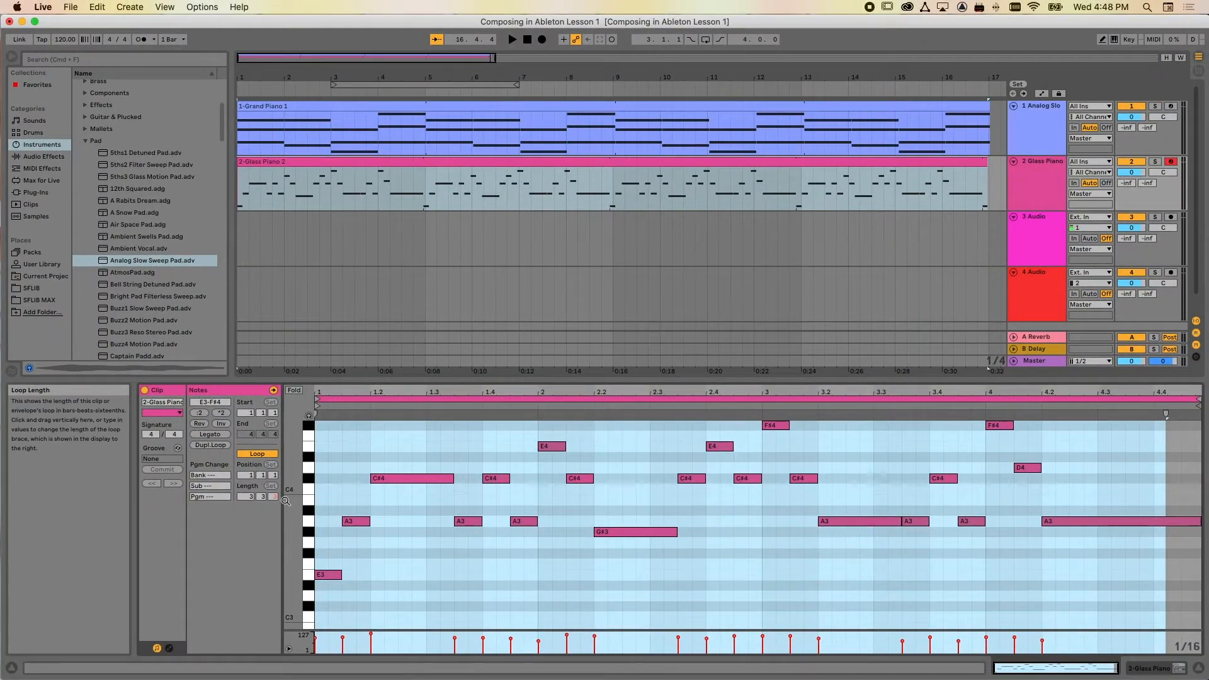
click(1199, 399)
drag(1199, 399, 1108, 406)
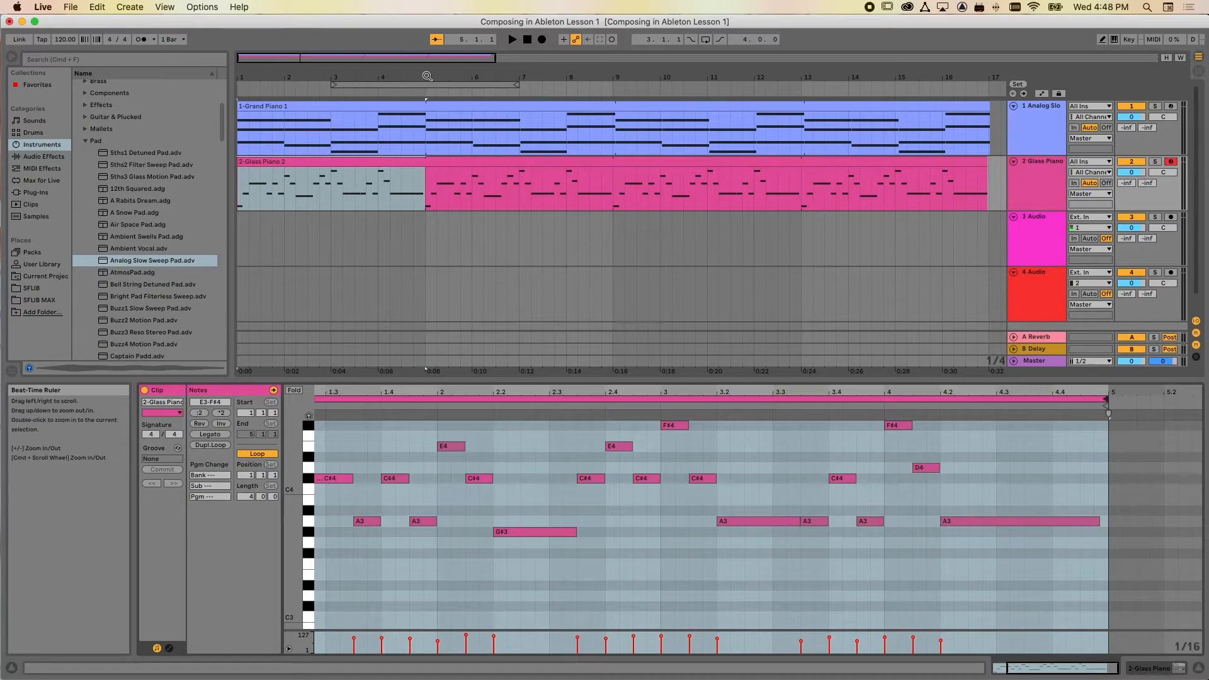
click(425, 90)
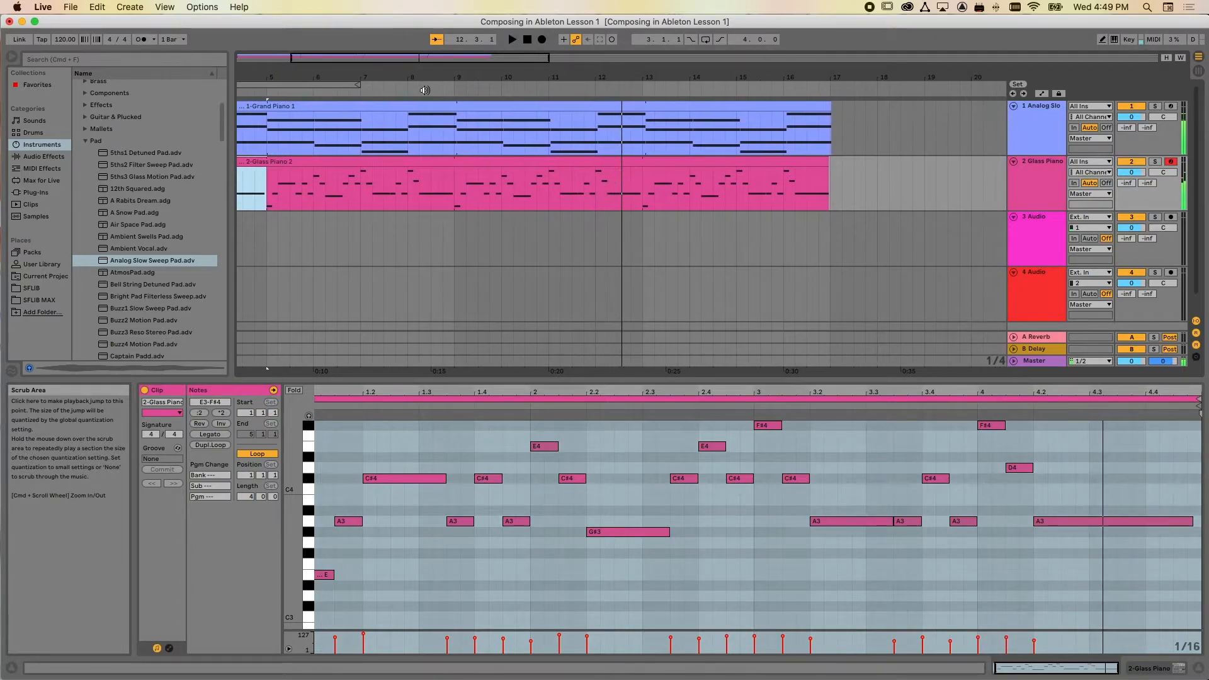
Shorten the ends of all notes in the Grand Piano clip by about an eighth note and play both parts together
click(430, 111)
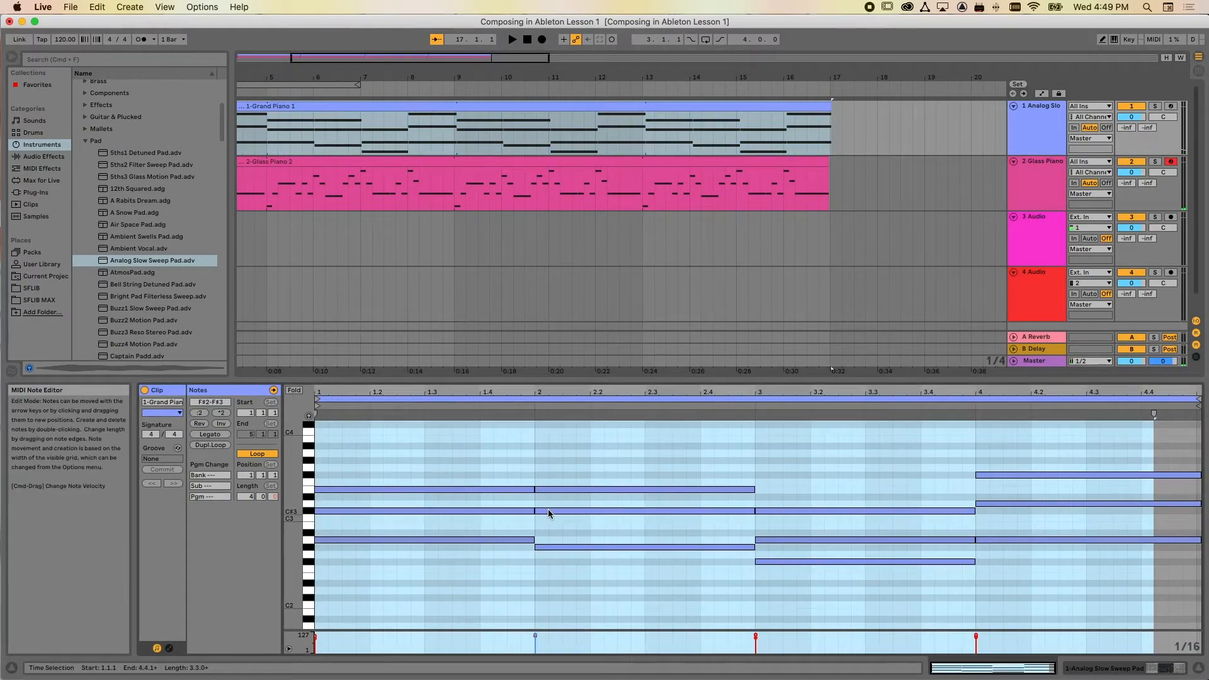
click(481, 452)
key(cmd+a)
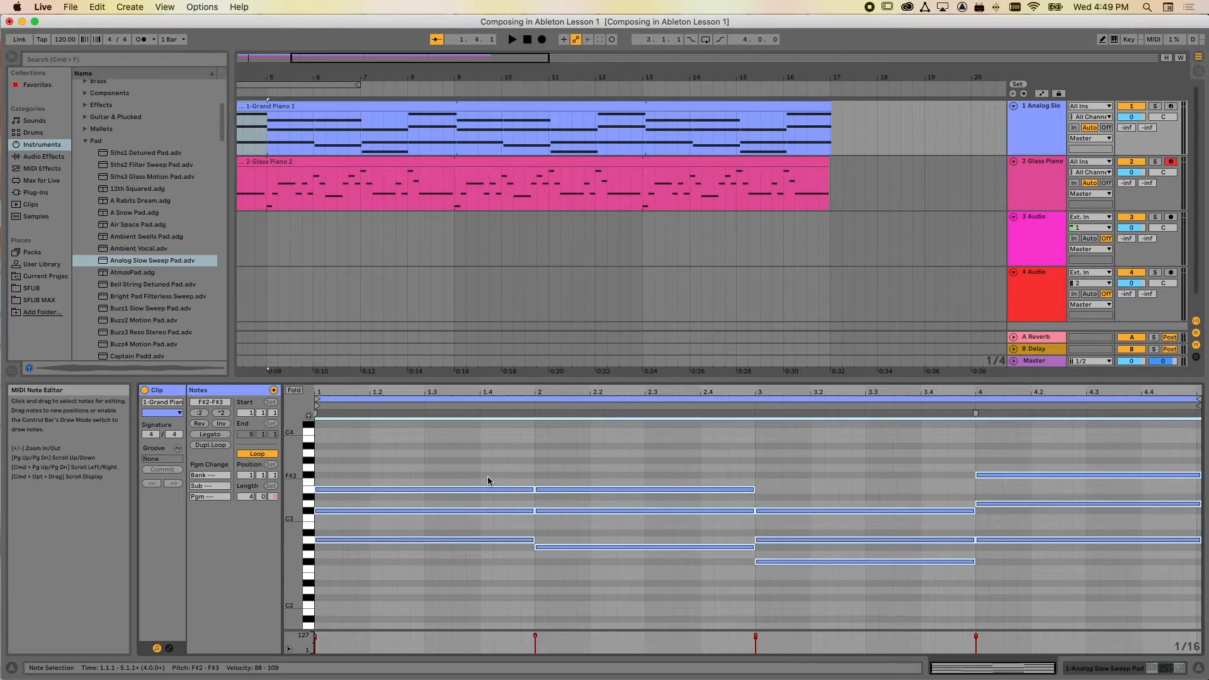
drag(534, 490, 505, 489)
scroll(438, 181, left, 5)
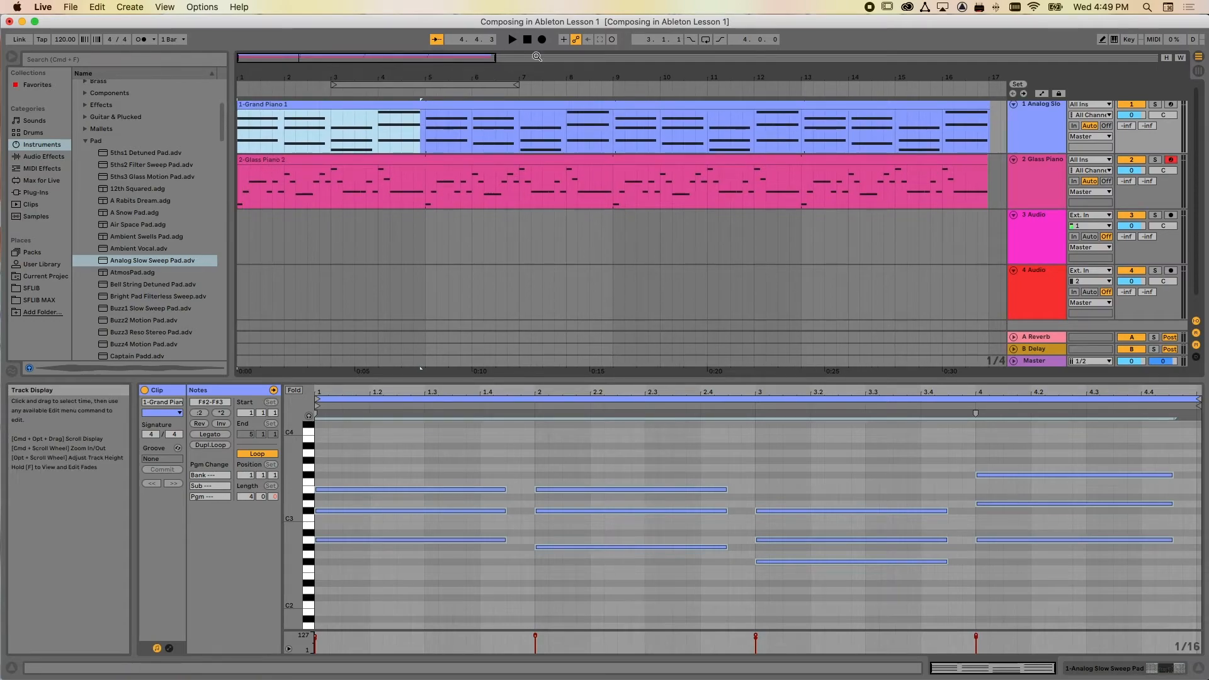
click(523, 42)
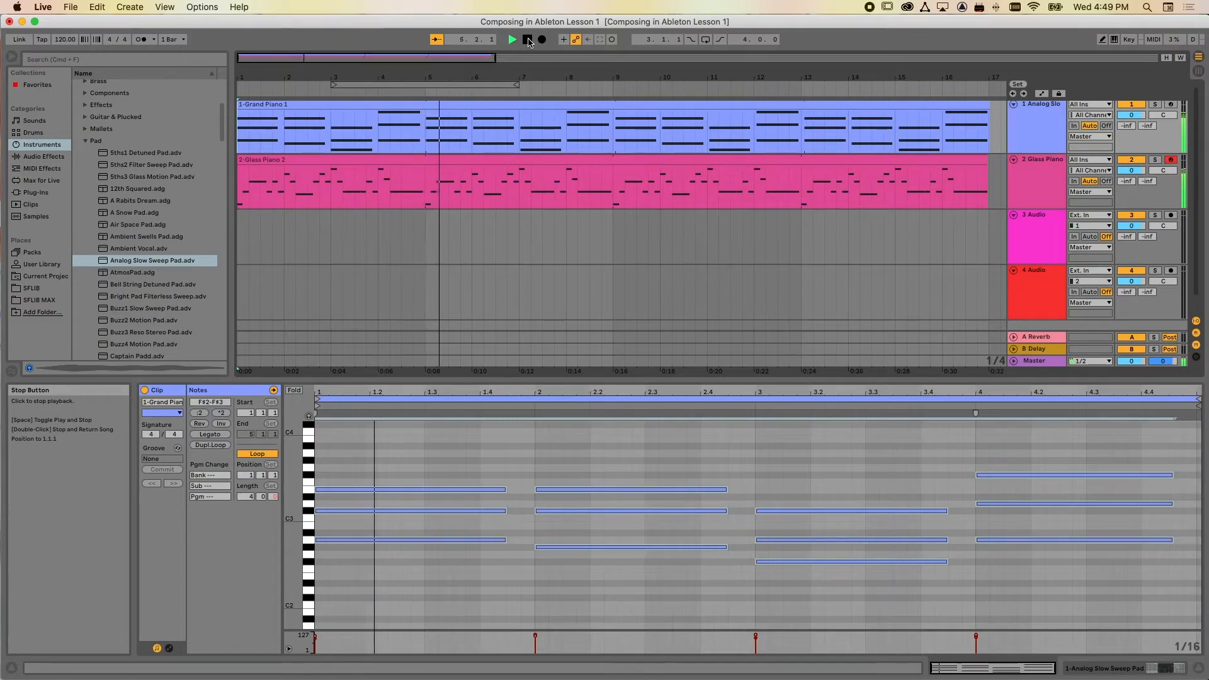
click(527, 40)
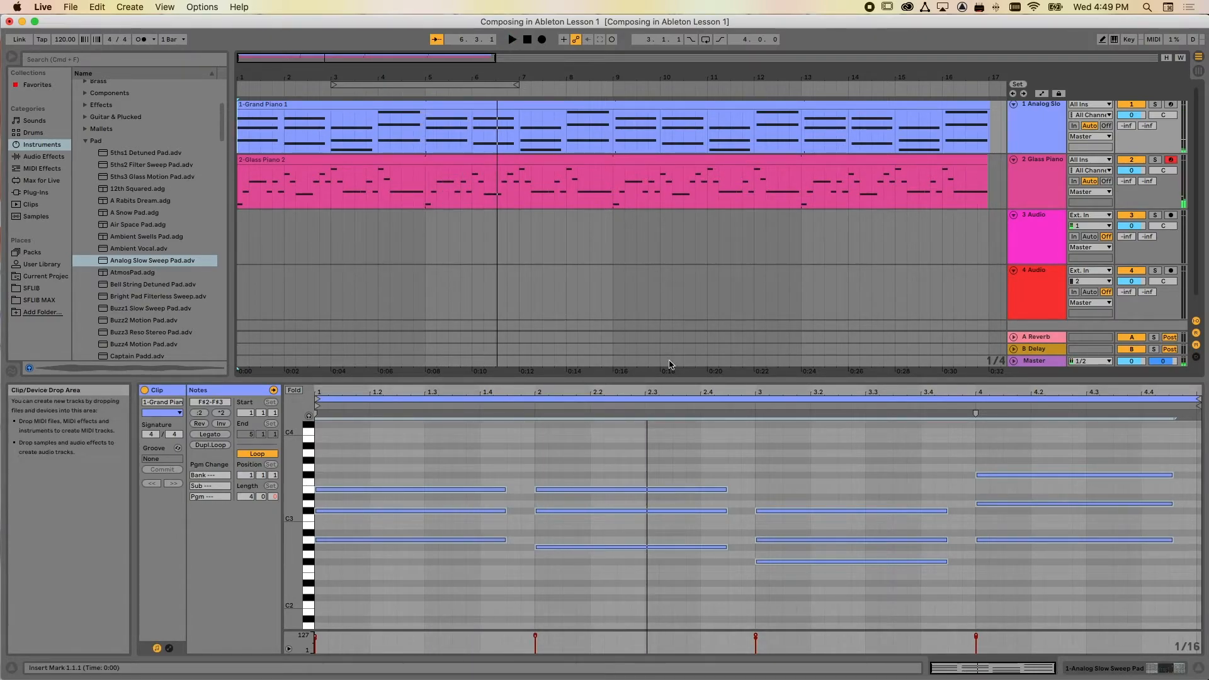
Delete the two empty audio tracks below the Glass Piano track
drag(655, 382, 657, 472)
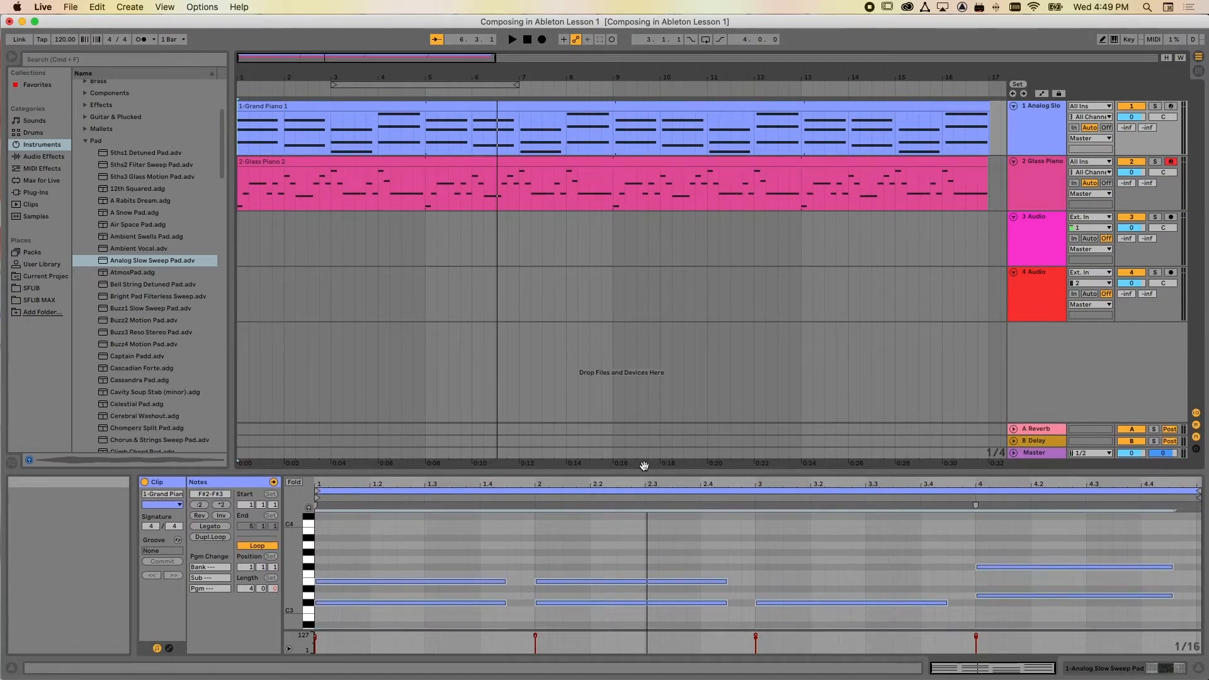
click(87, 142)
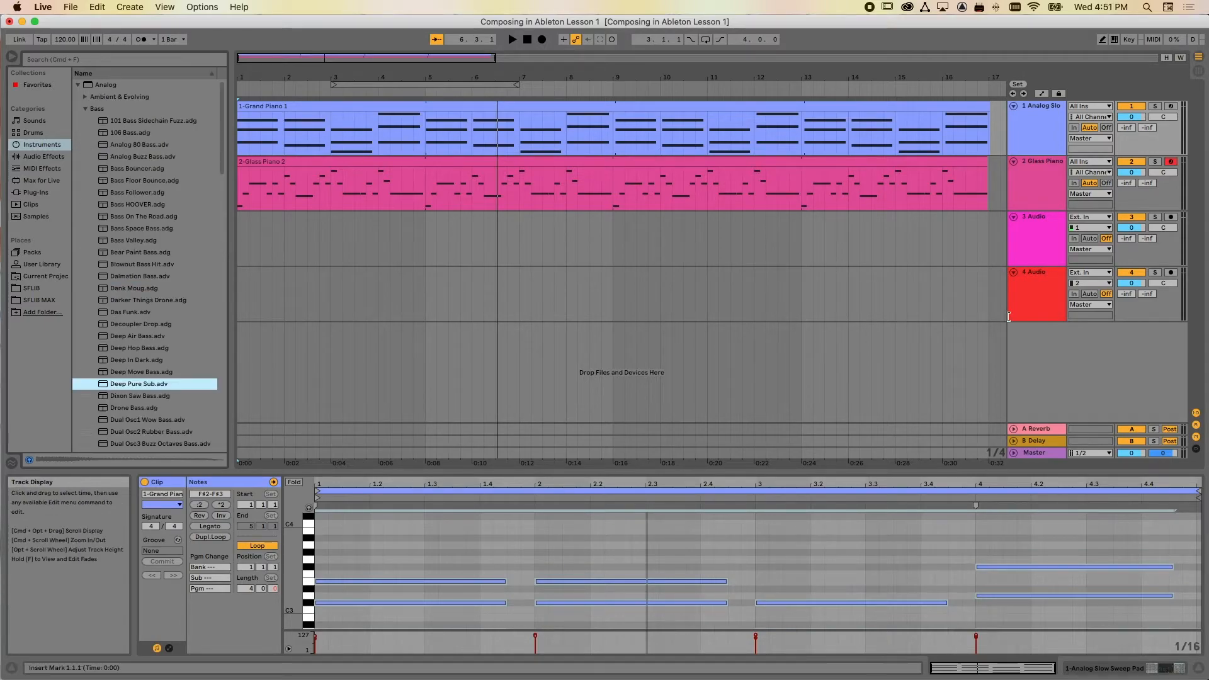
click(1037, 339)
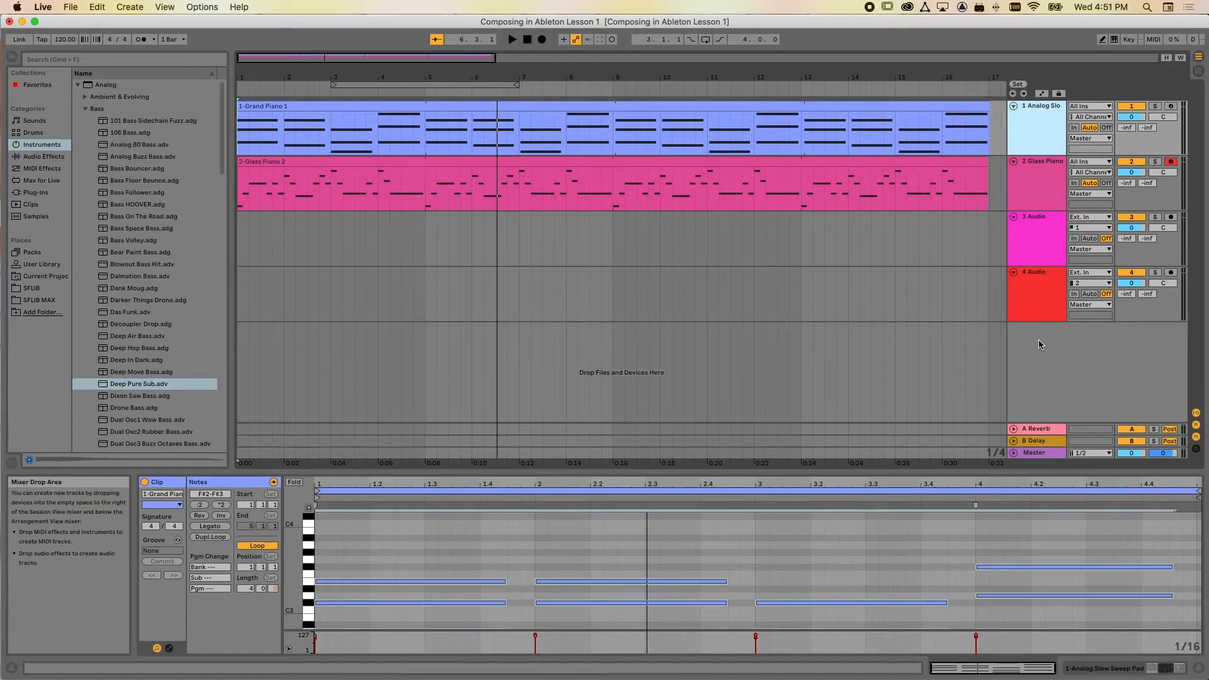
click(1040, 222)
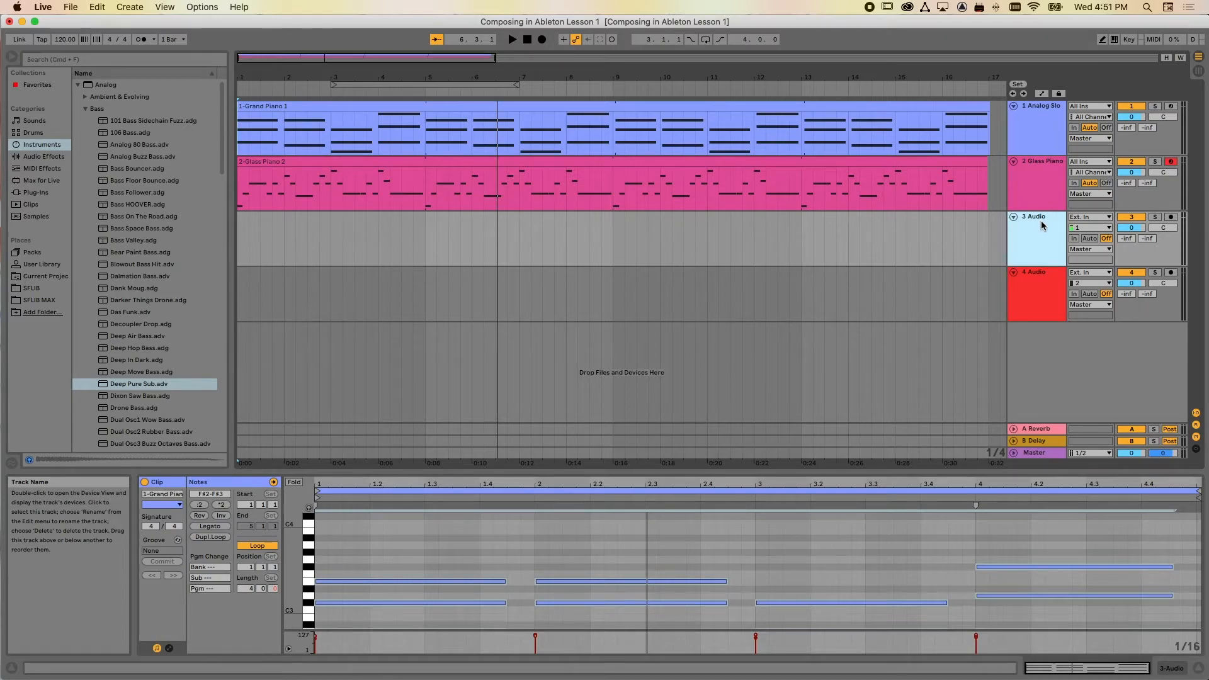
key(Delete)
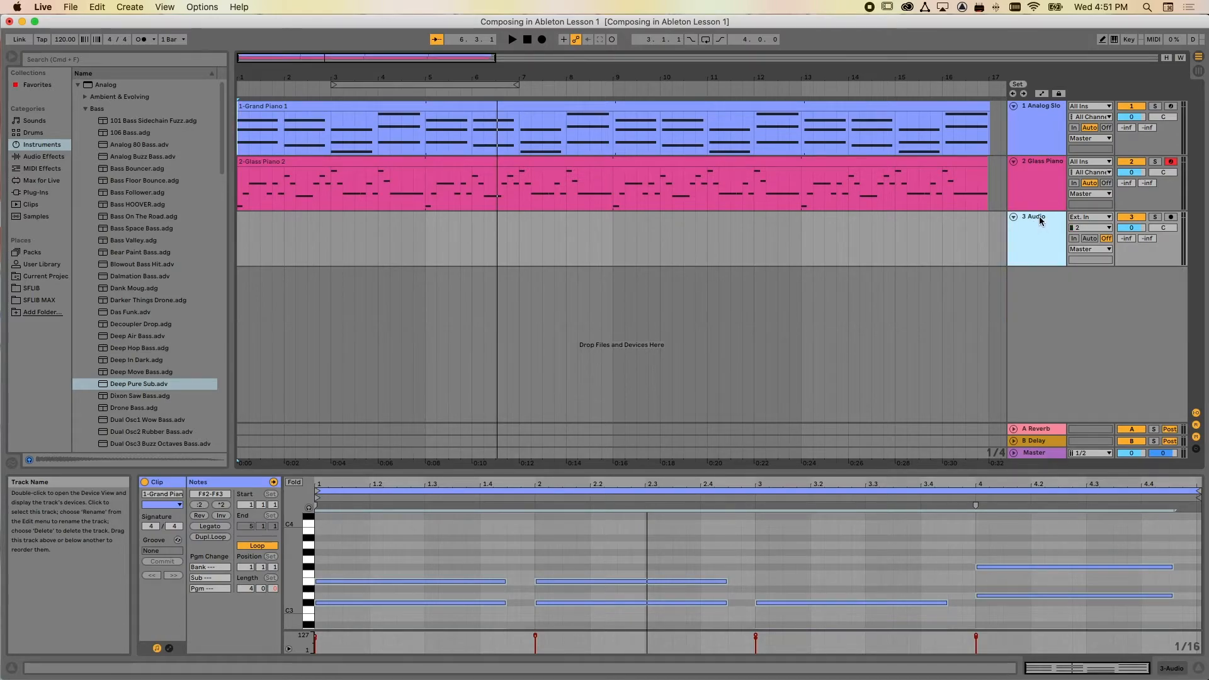
key(Delete)
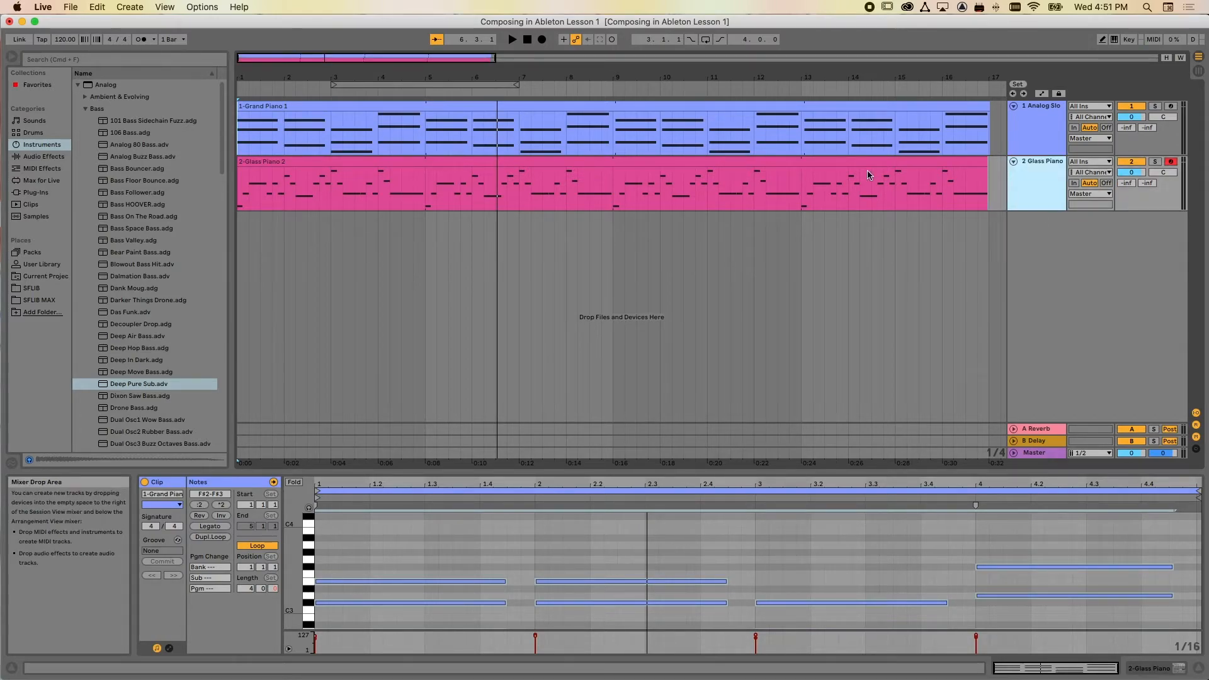
Add the Analog bass preset Deep Pure Sub as a new MIDI track below Glass Piano and unfold the track
click(107, 386)
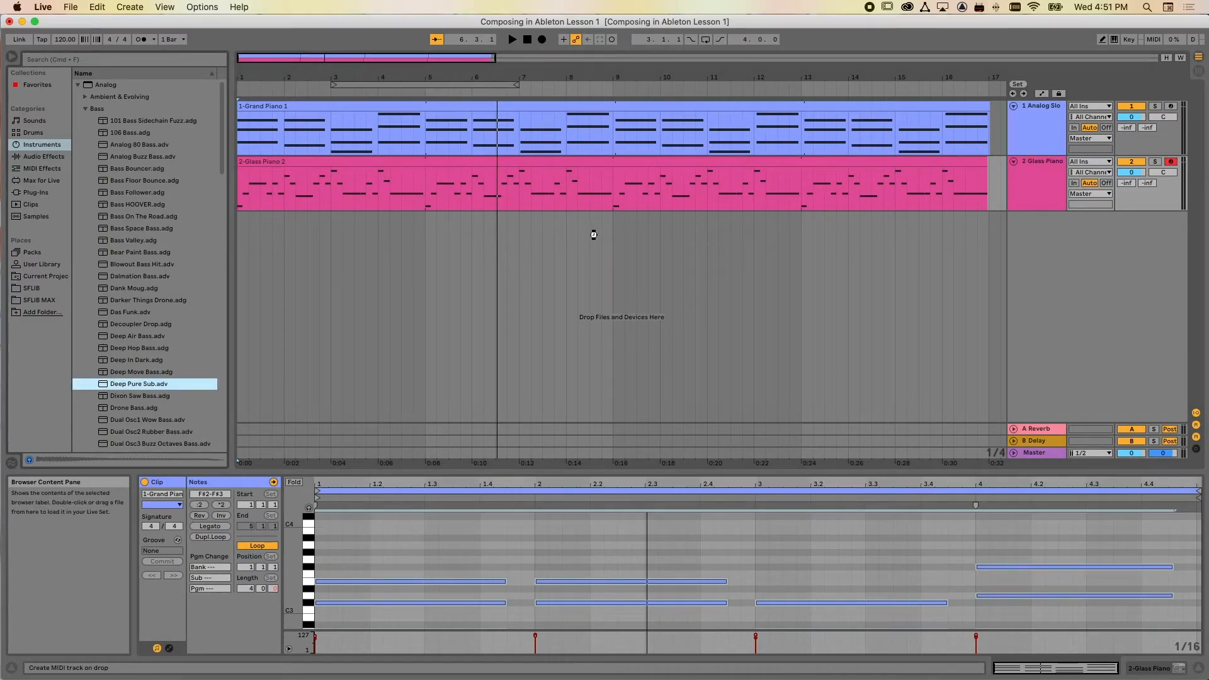
drag(593, 235, 594, 237)
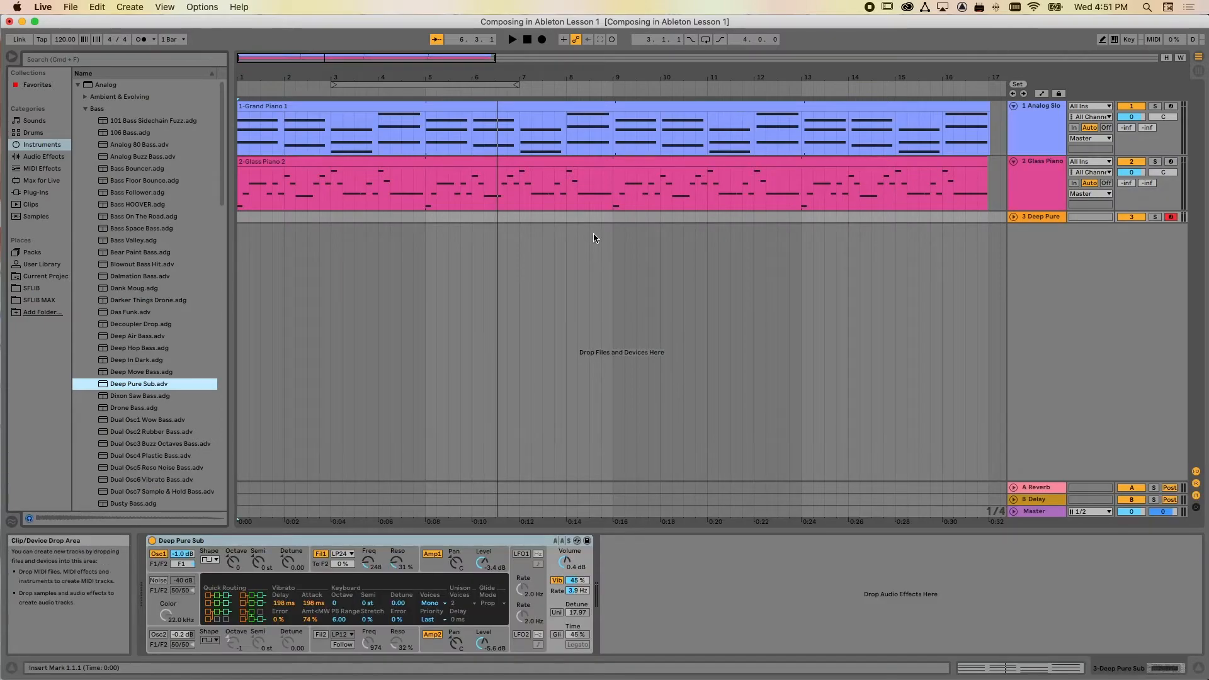
click(1020, 221)
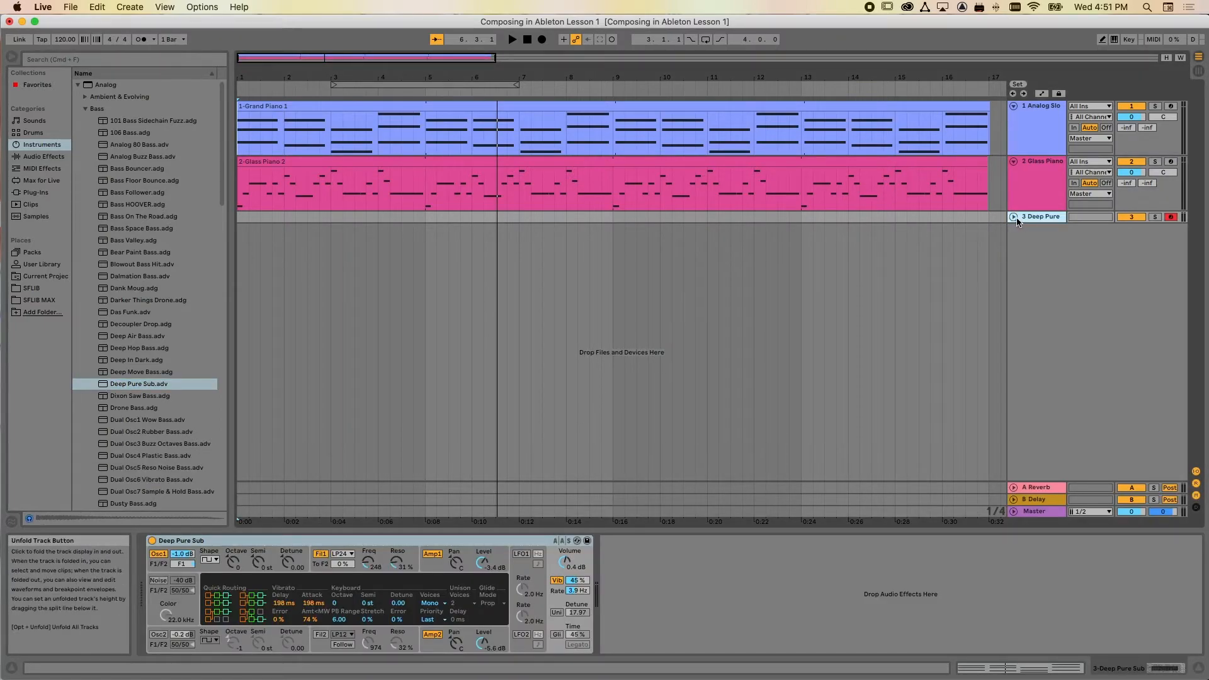
click(1014, 216)
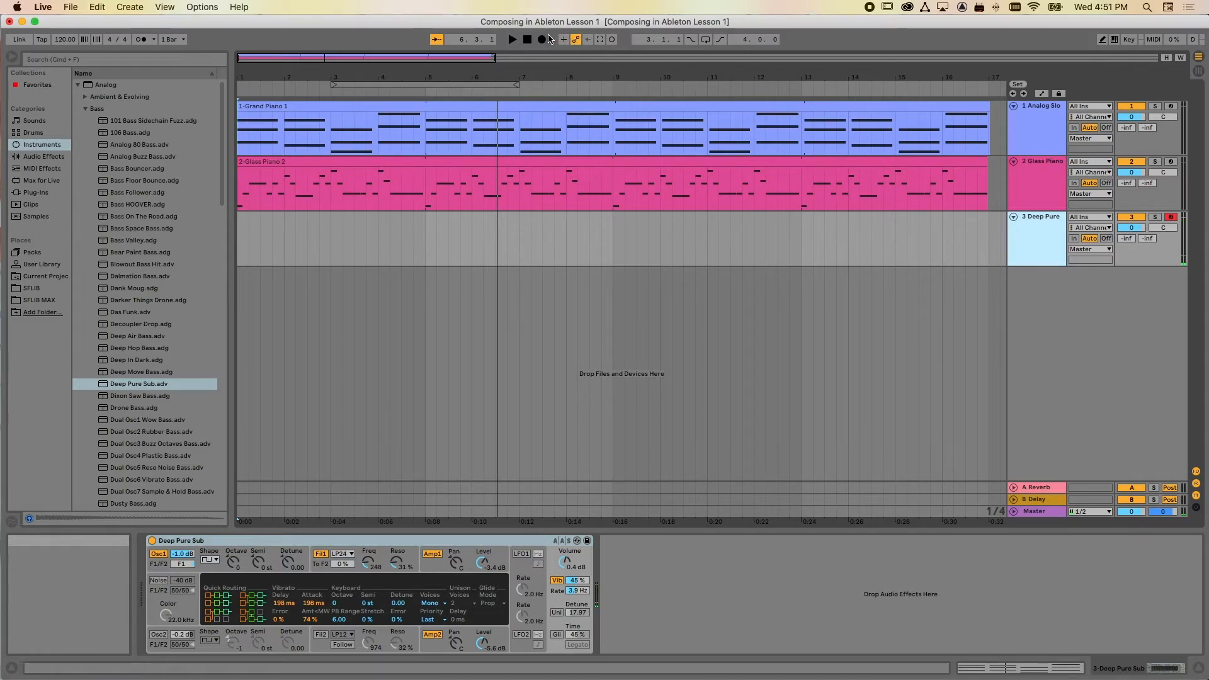
Set the tempo to 86 BPM with the metronome on and record a bass line of about four bars on the Deep Pure Sub track
click(65, 39)
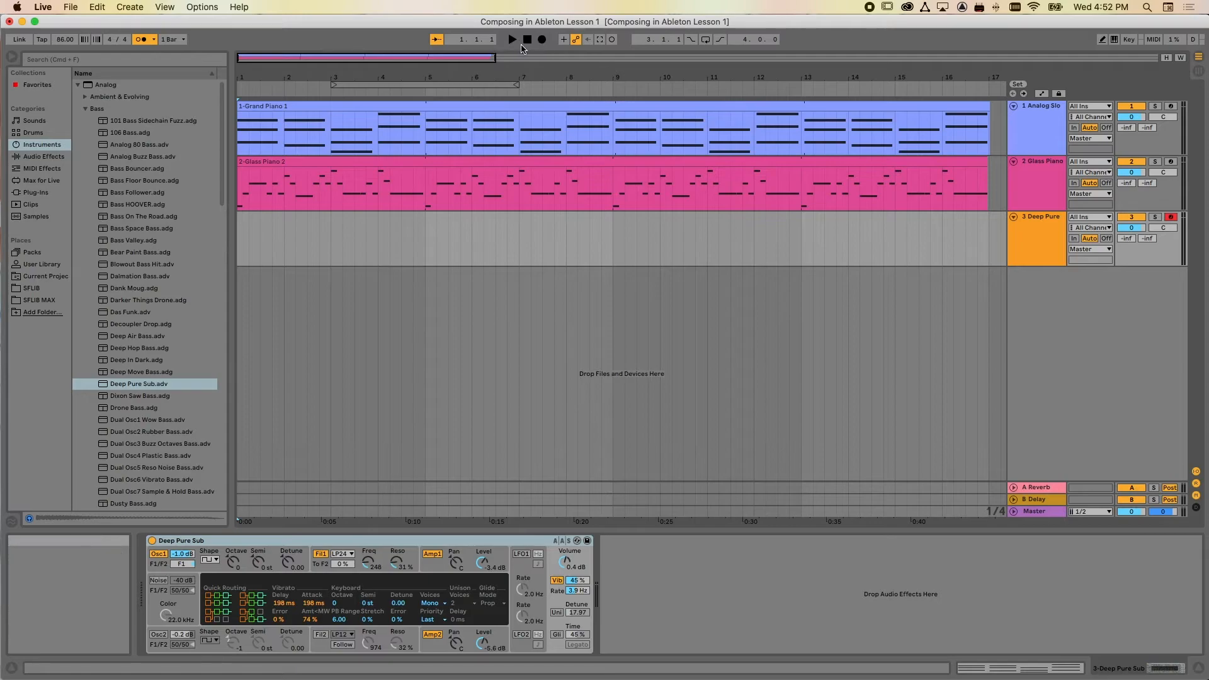
click(540, 42)
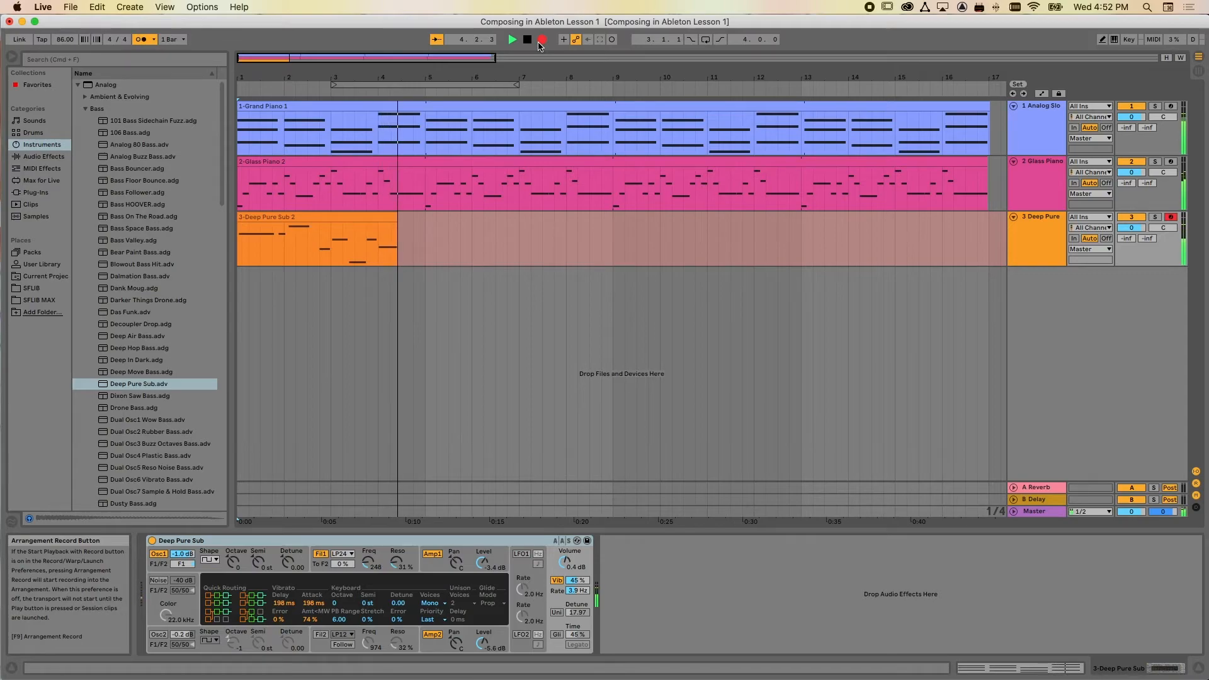
key(space)
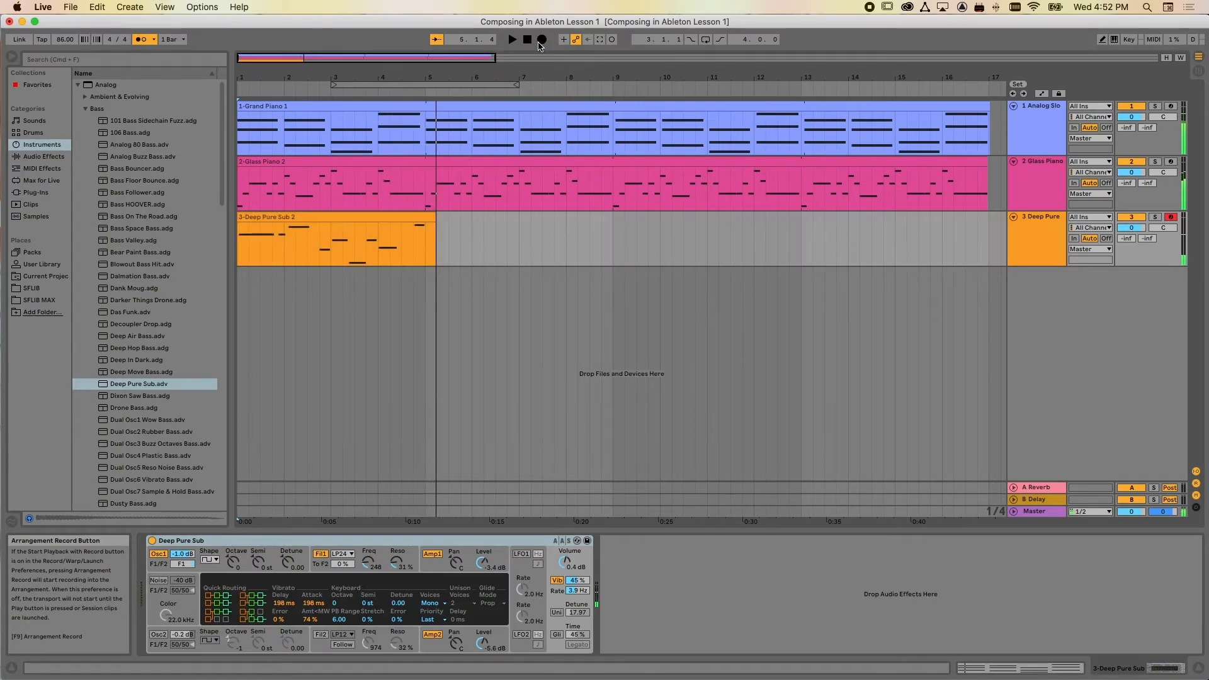
Quantize the start of every note in the Deep Pure Sub clip to 1/8 at 100%
double_click(371, 213)
drag(624, 471, 624, 211)
key(super+a)
right_click(432, 307)
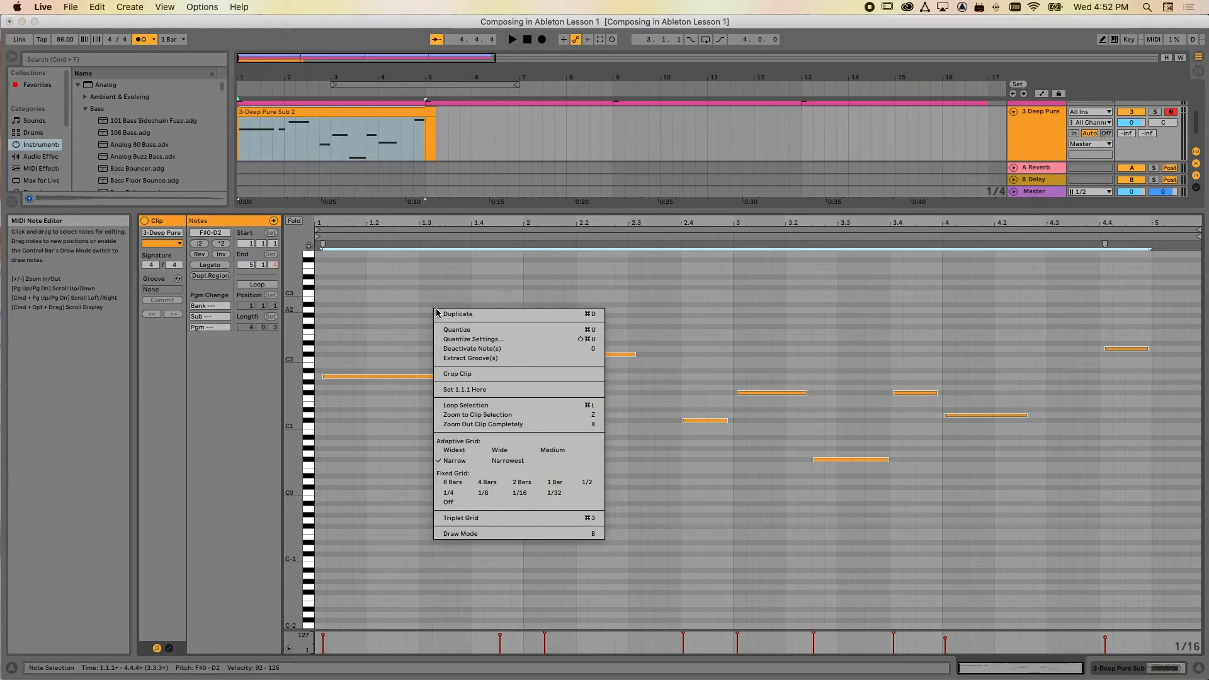
click(460, 338)
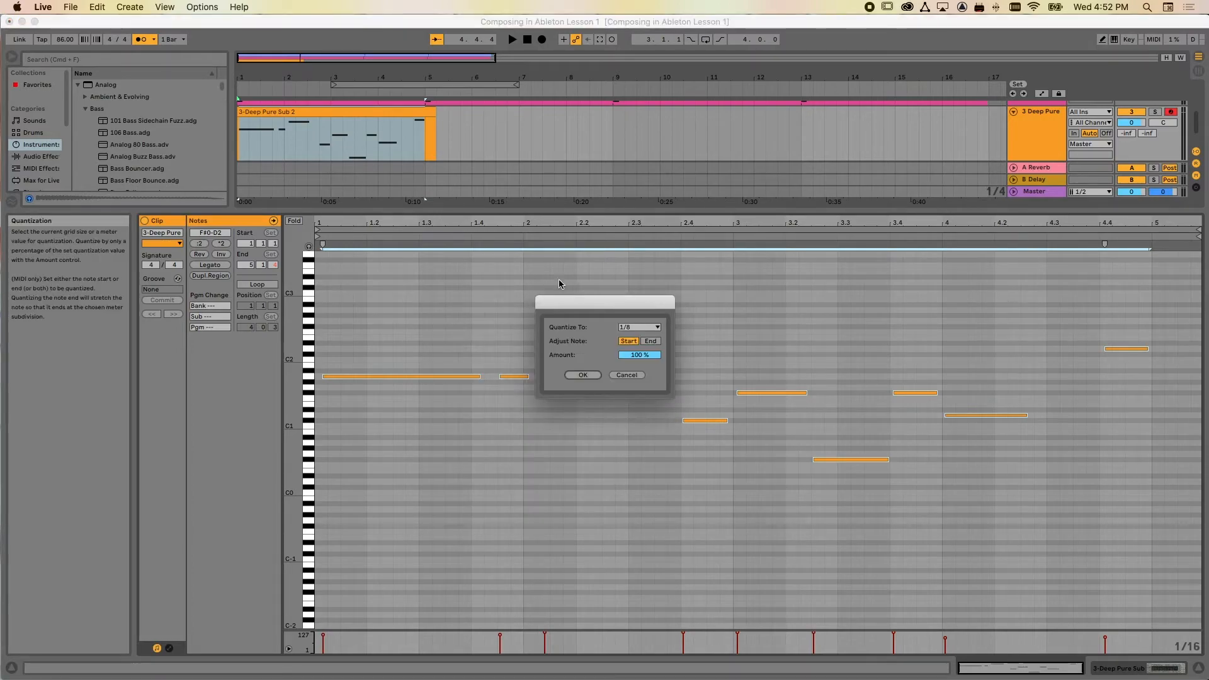
click(578, 376)
Move the second bass note earlier to beat 1.4 and the third note to the start of bar 2
click(426, 377)
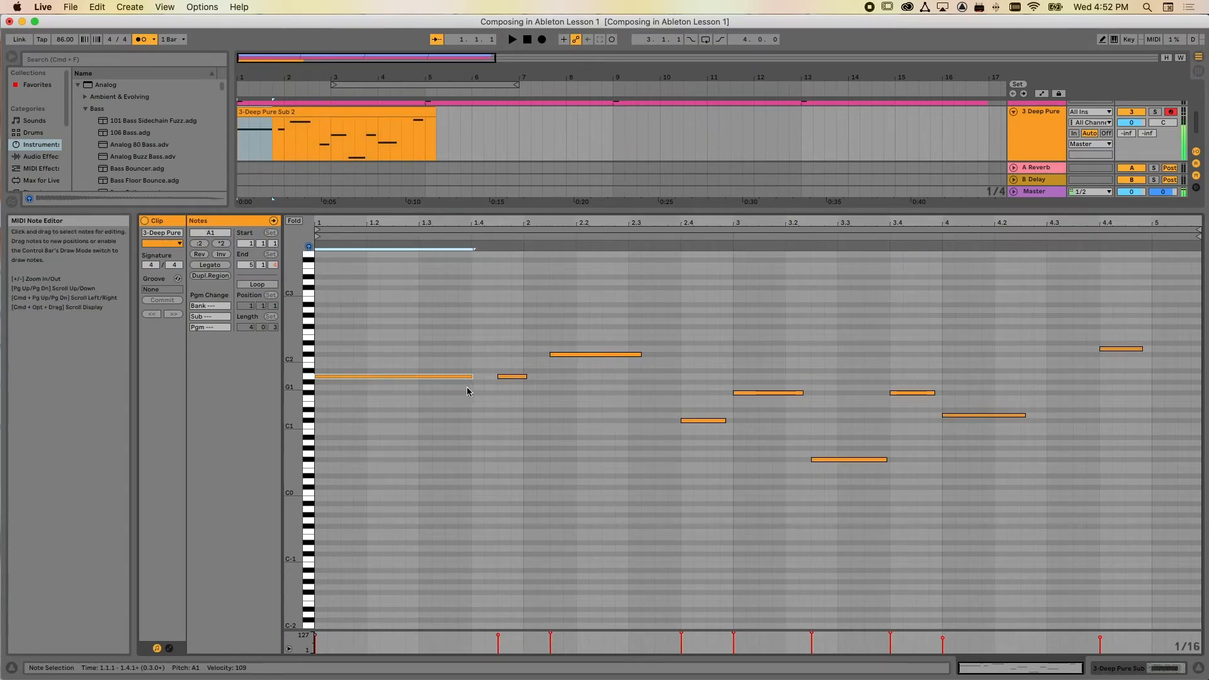
click(508, 377)
drag(508, 380, 488, 382)
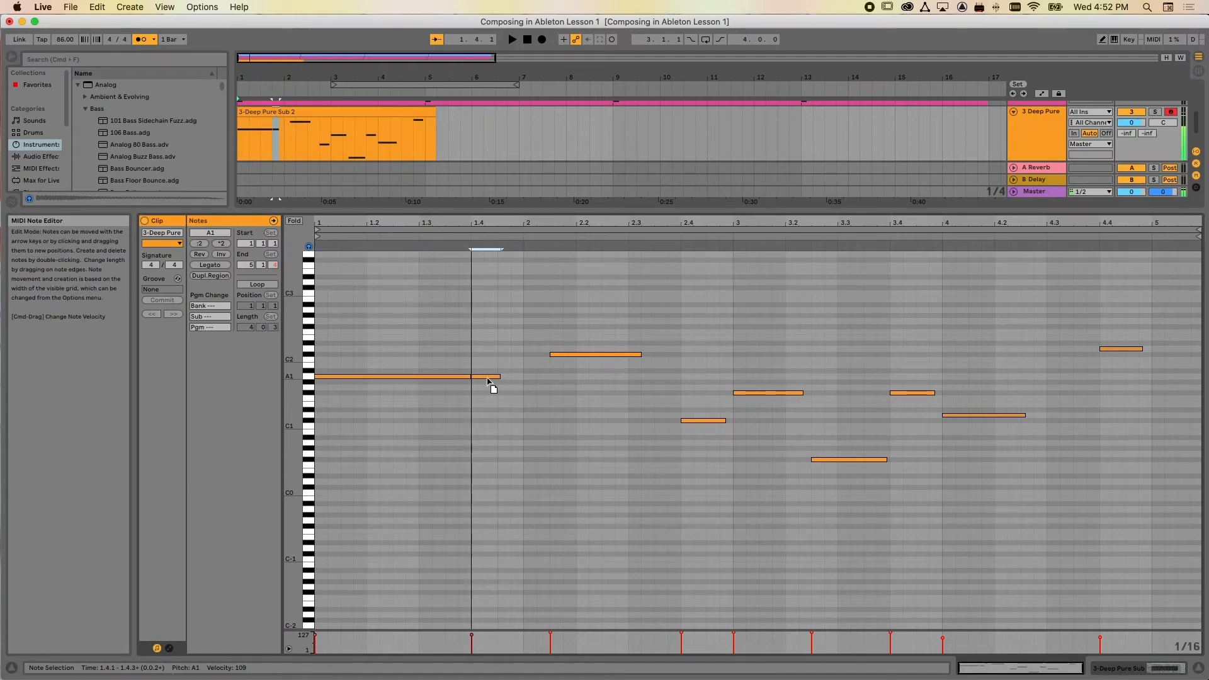
drag(574, 357, 550, 360)
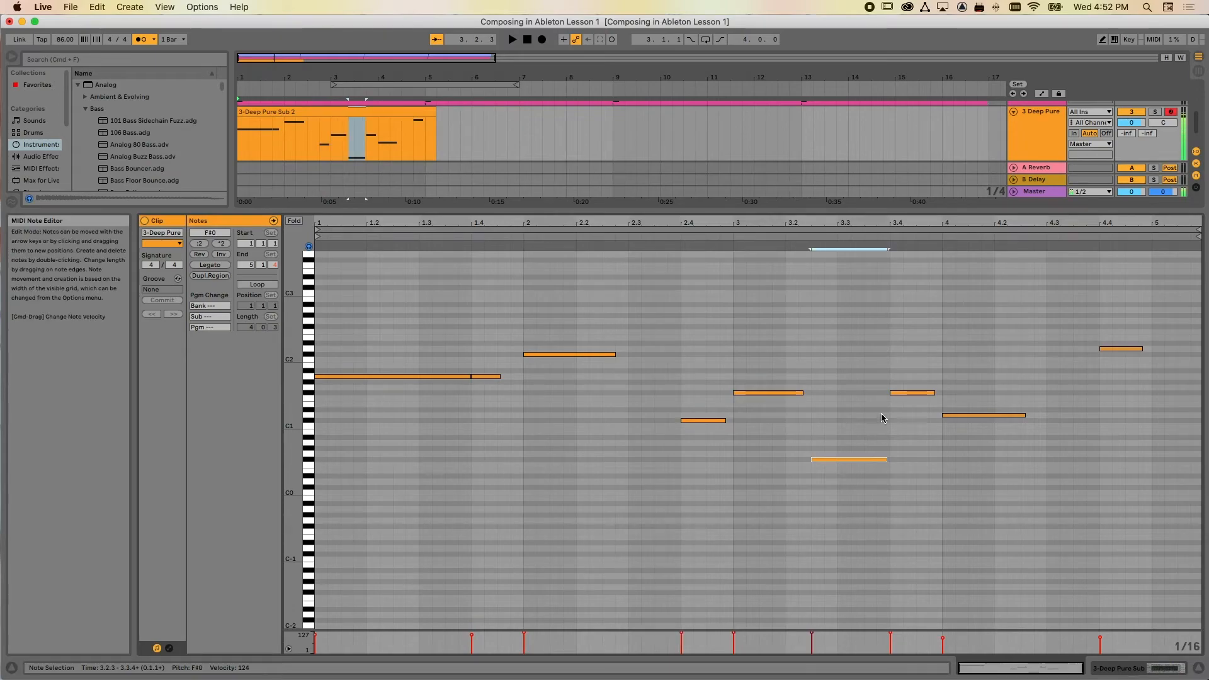
click(905, 393)
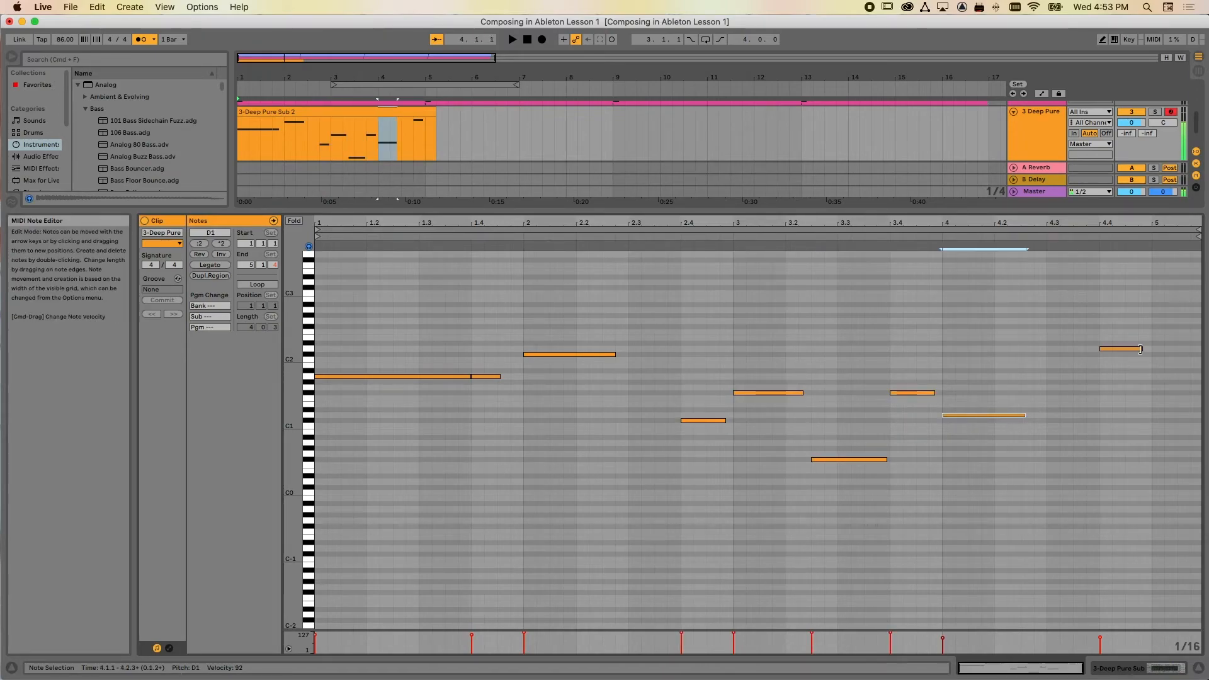
Apply Legato to all bass notes from beat 1.4 onward and play the arrangement from the start
drag(486, 290, 1108, 553)
click(211, 266)
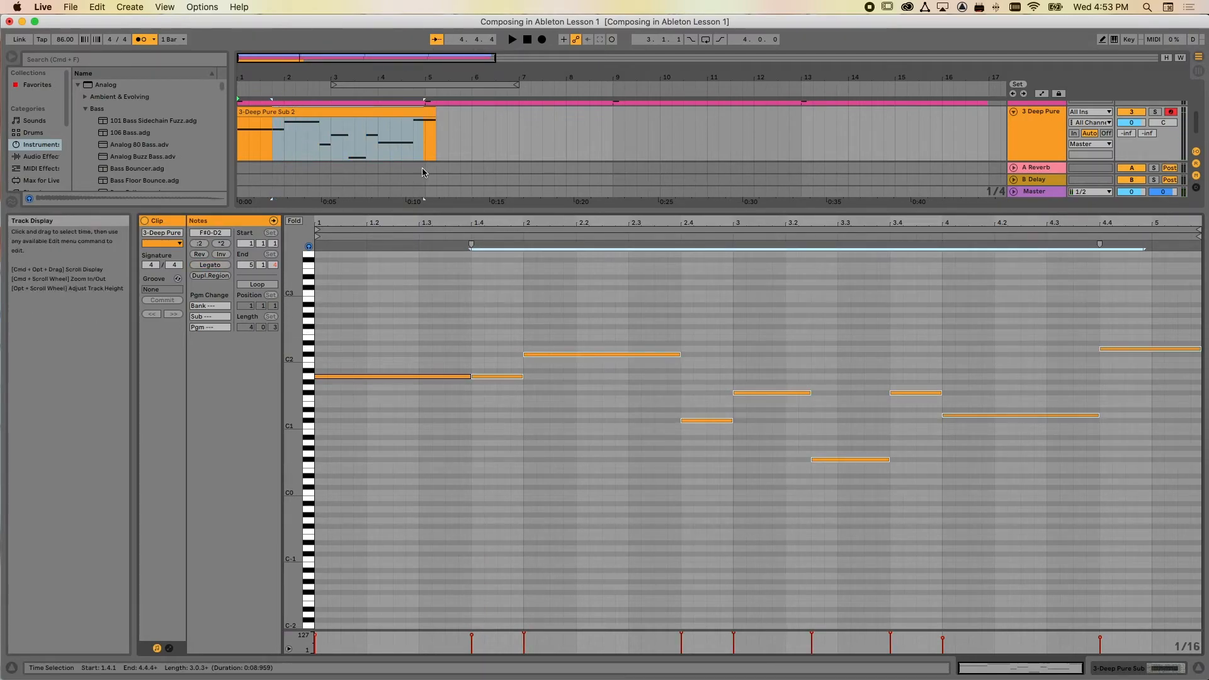
drag(645, 211, 646, 395)
click(527, 39)
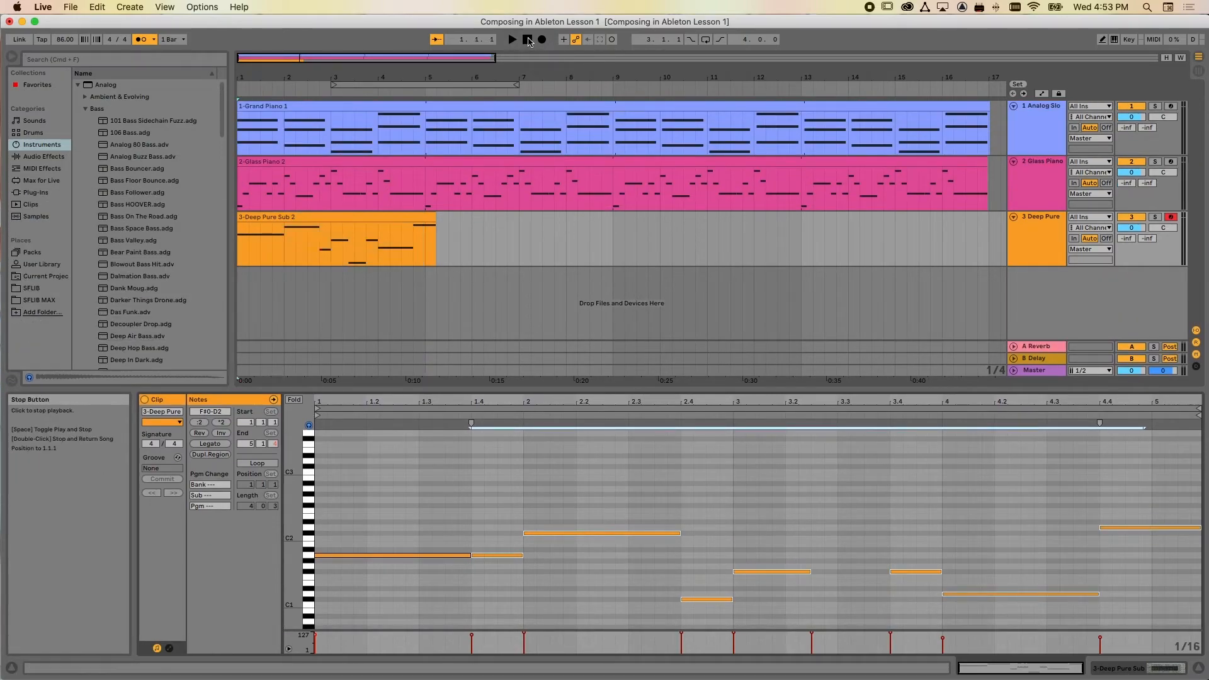
click(511, 40)
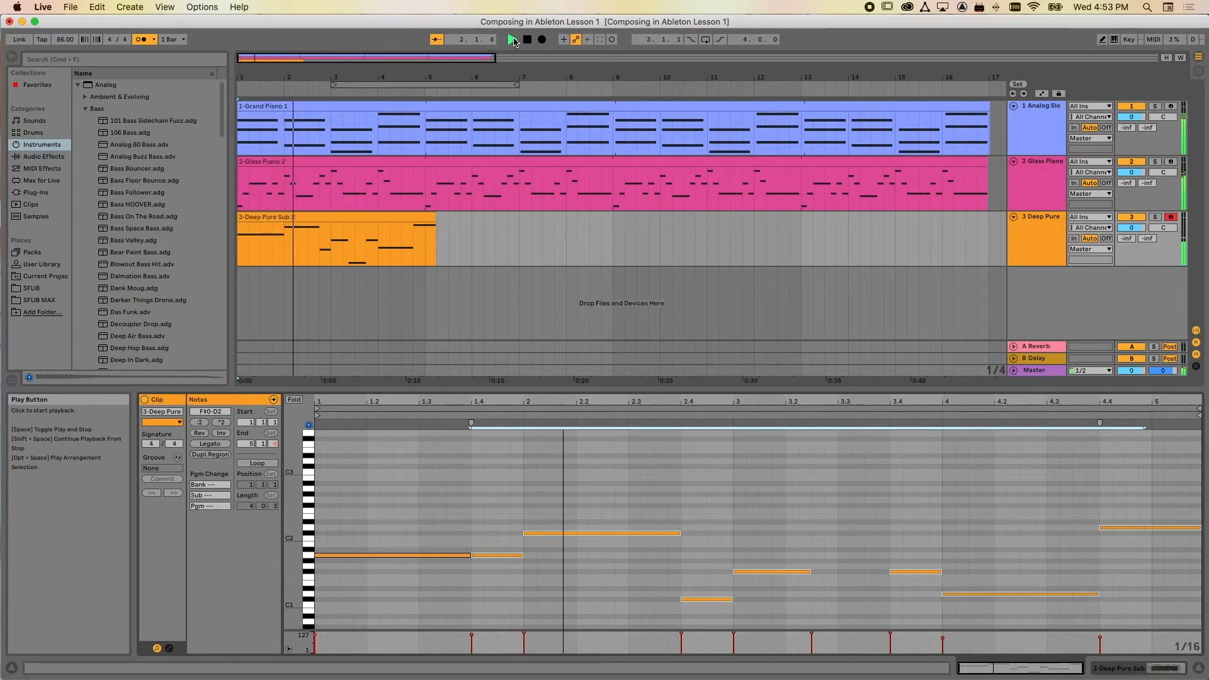
key(space)
Shorten the ends of all bass notes by a sixteenth note and play all three parts together
scroll(532, 503, down, 4)
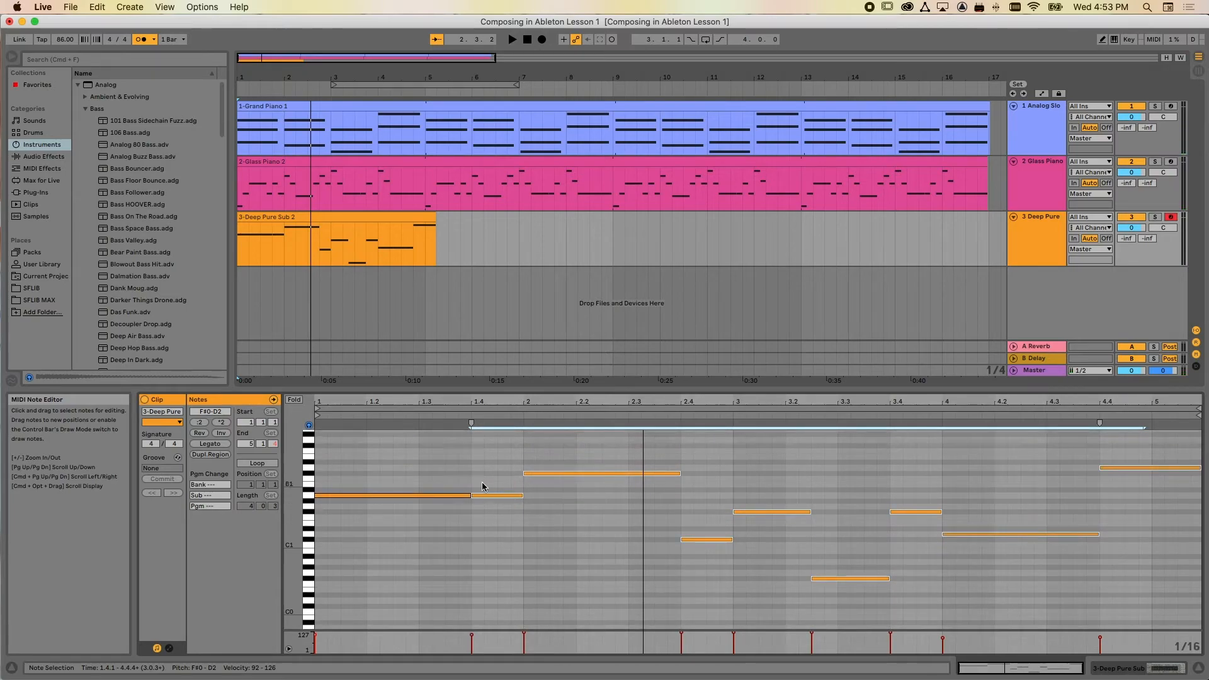
click(471, 466)
key(super+a)
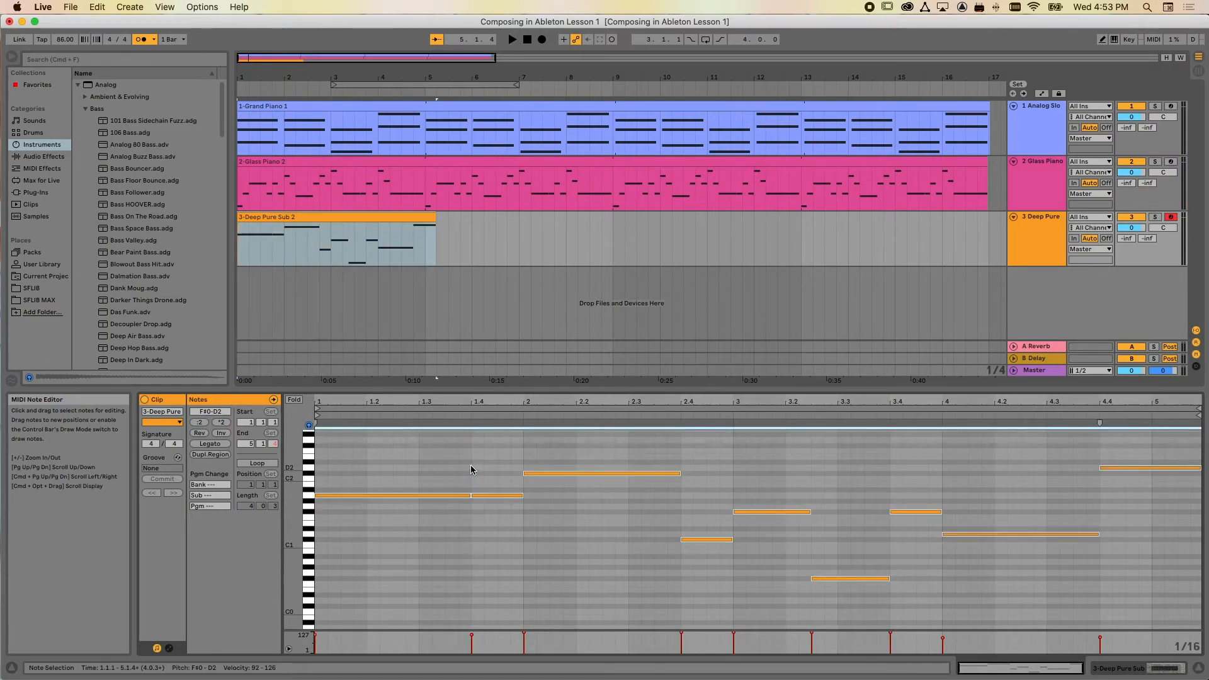
key(super+e)
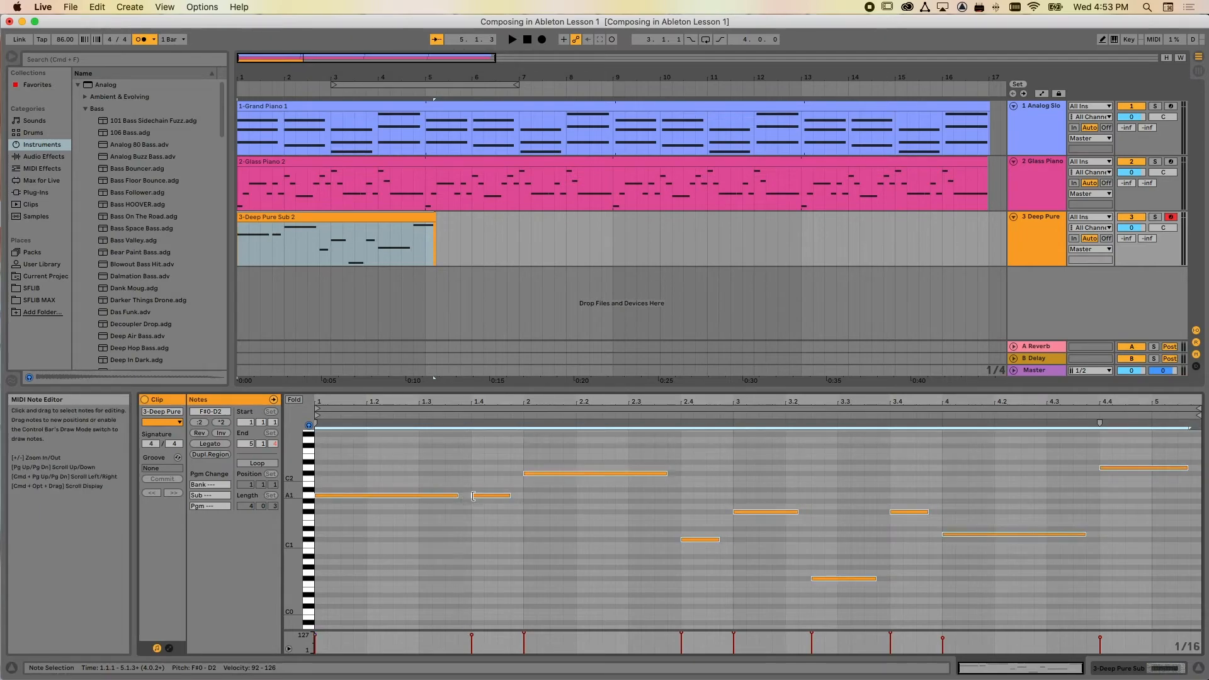
click(459, 450)
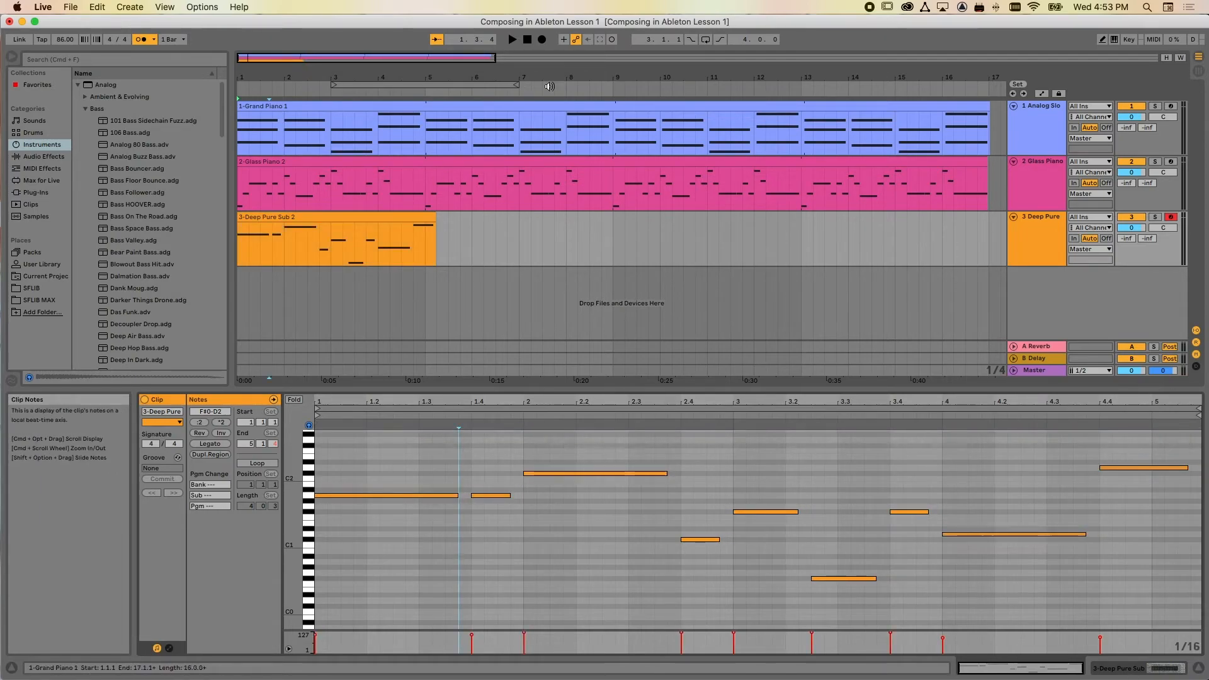
click(512, 41)
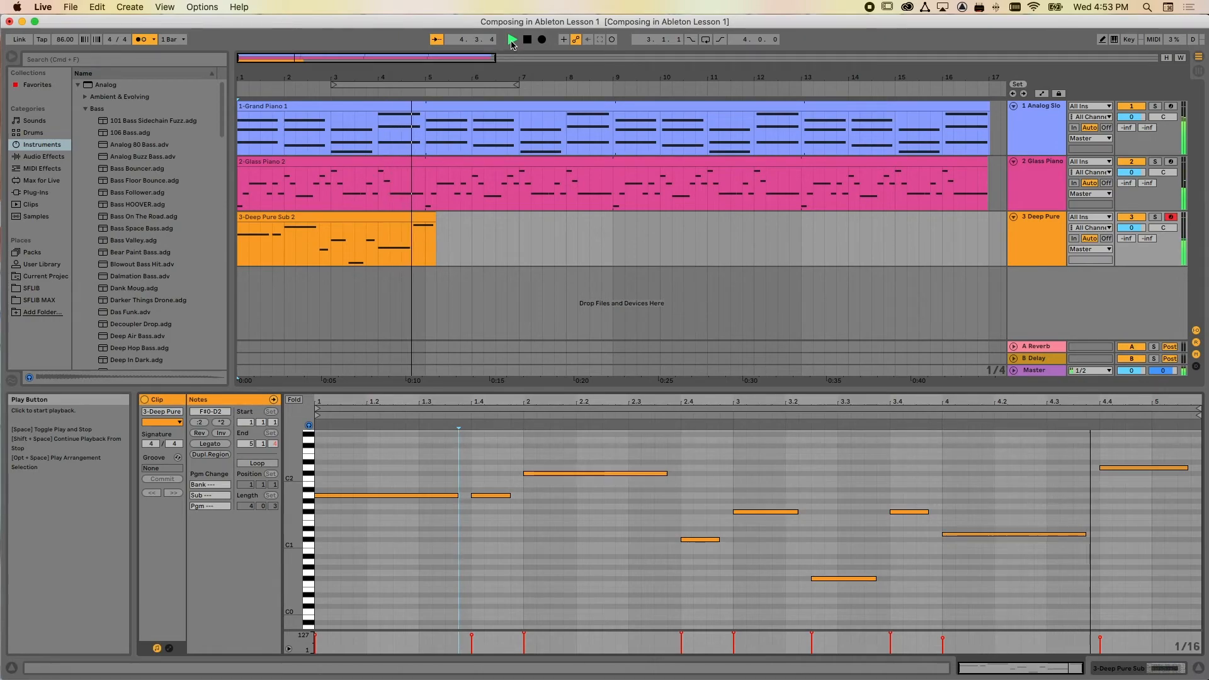
key(space)
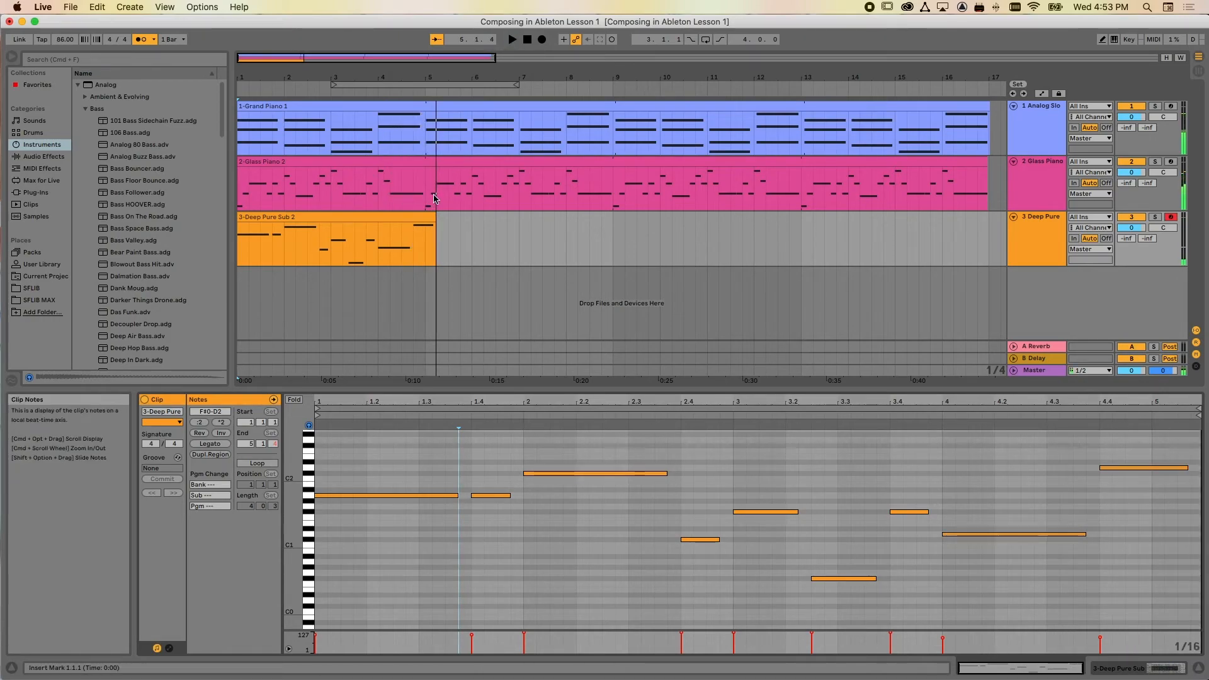
Set the bass clip's loop end to bar 5 and shorten the last note to end a sixteenth before it
click(418, 220)
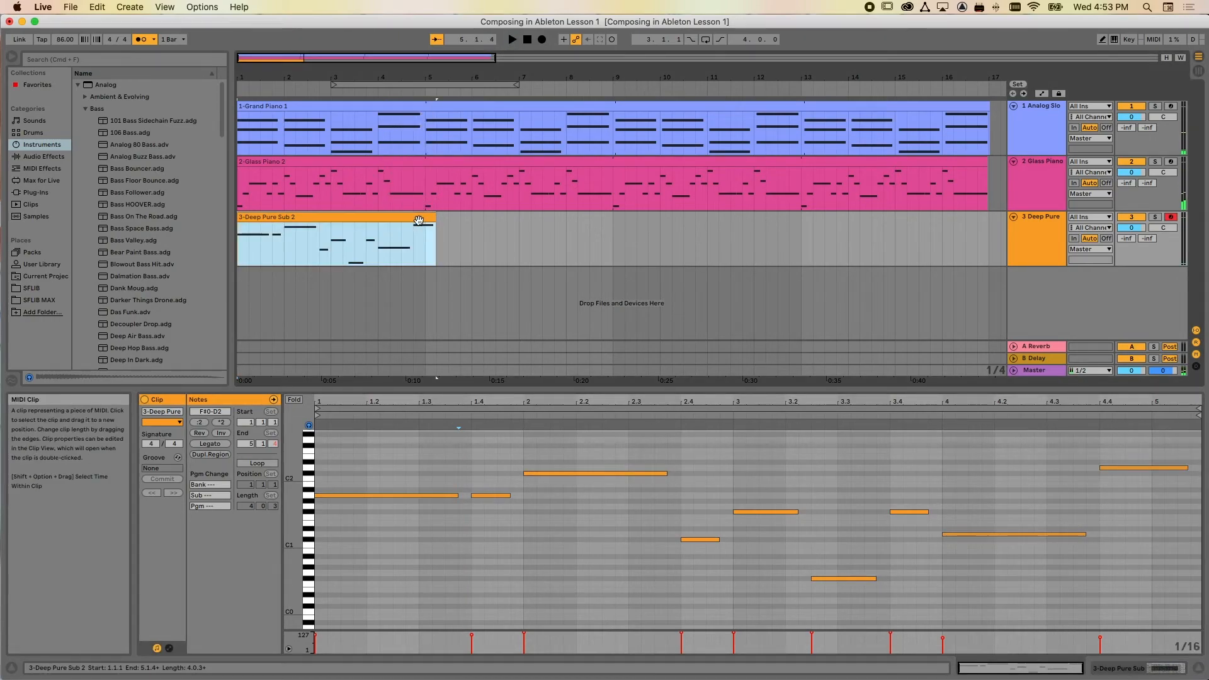
click(1198, 408)
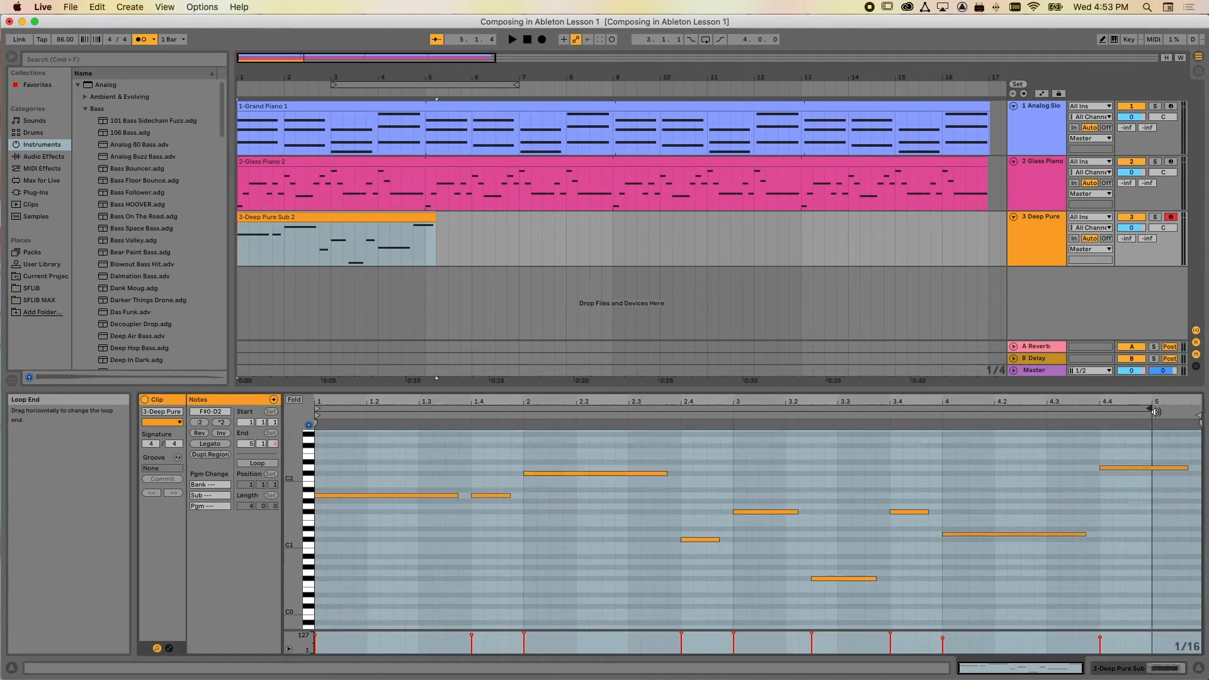
click(1177, 468)
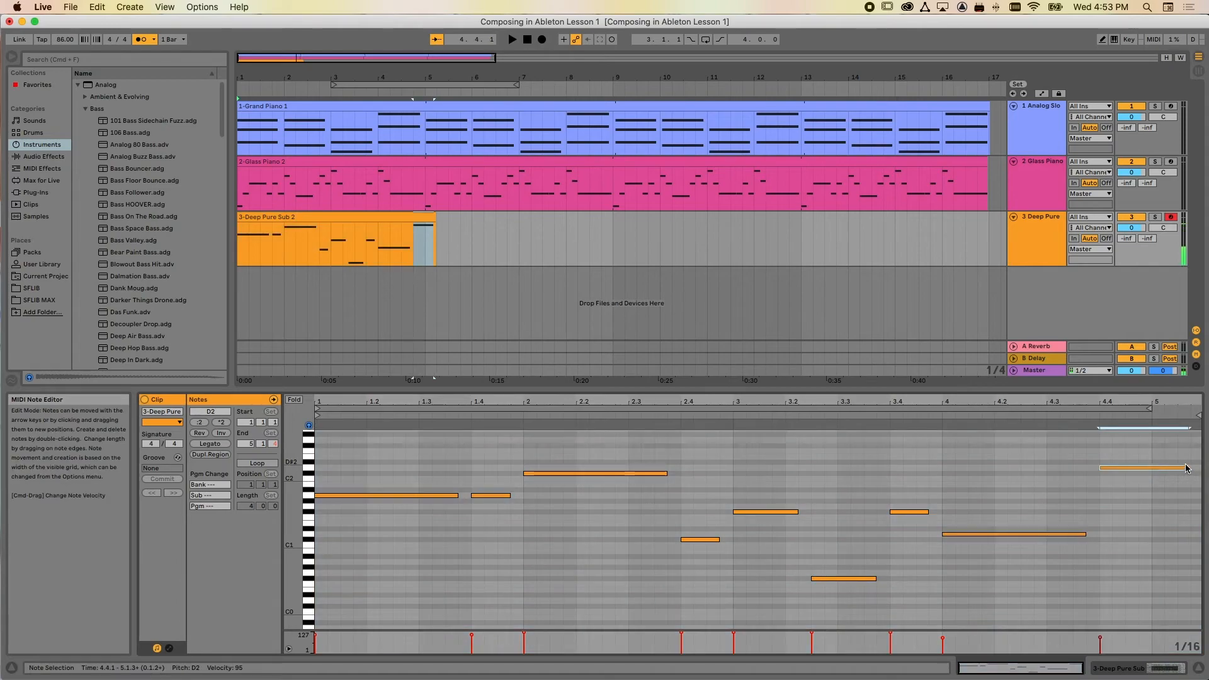
drag(1161, 468, 1139, 470)
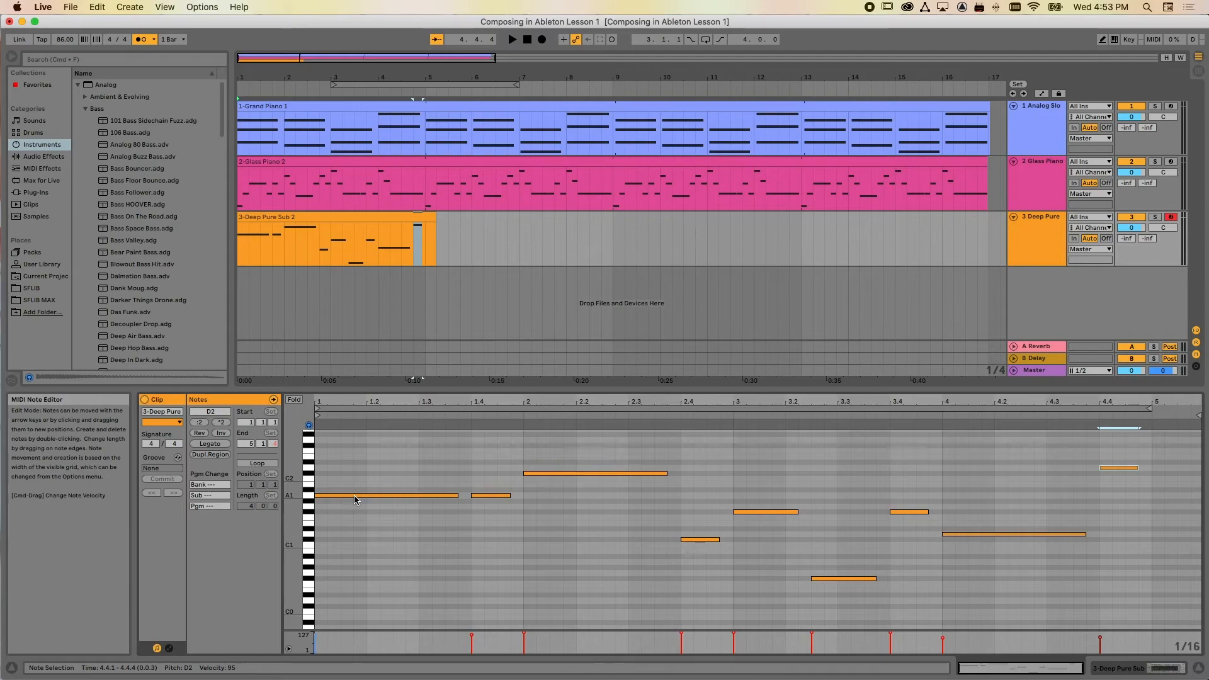
Turn on looping for the four-bar bass clip and extend it to bar 17, matching the other two clips
drag(435, 219, 586, 214)
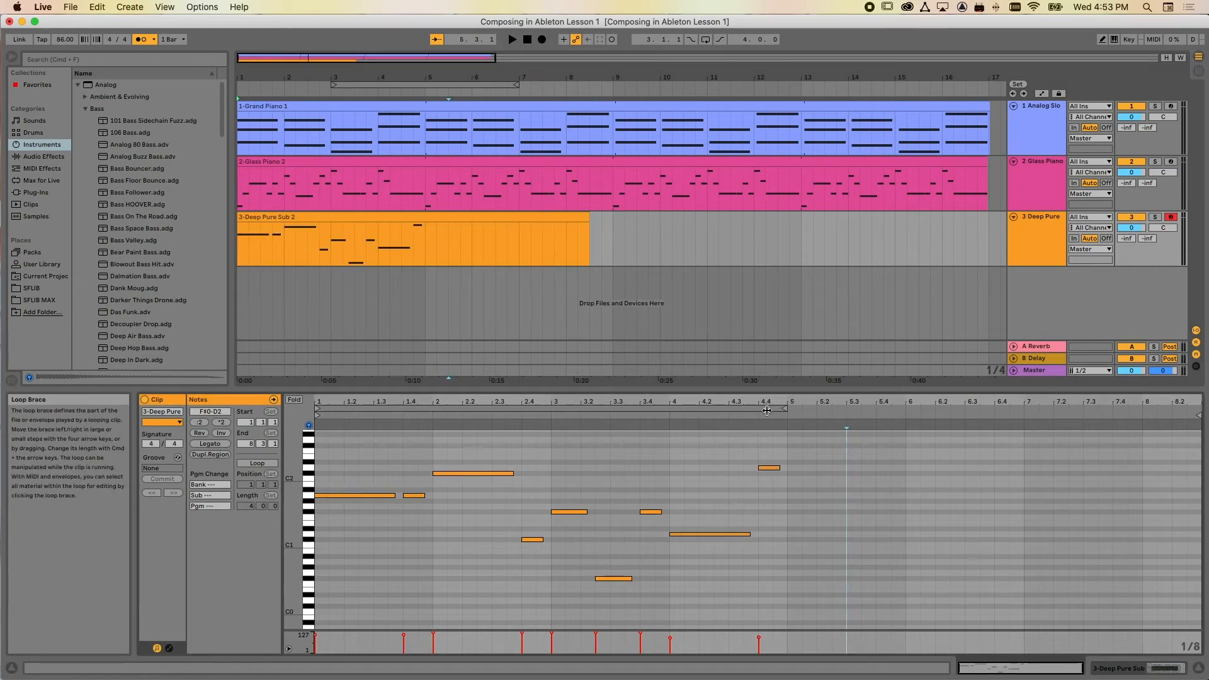
click(766, 410)
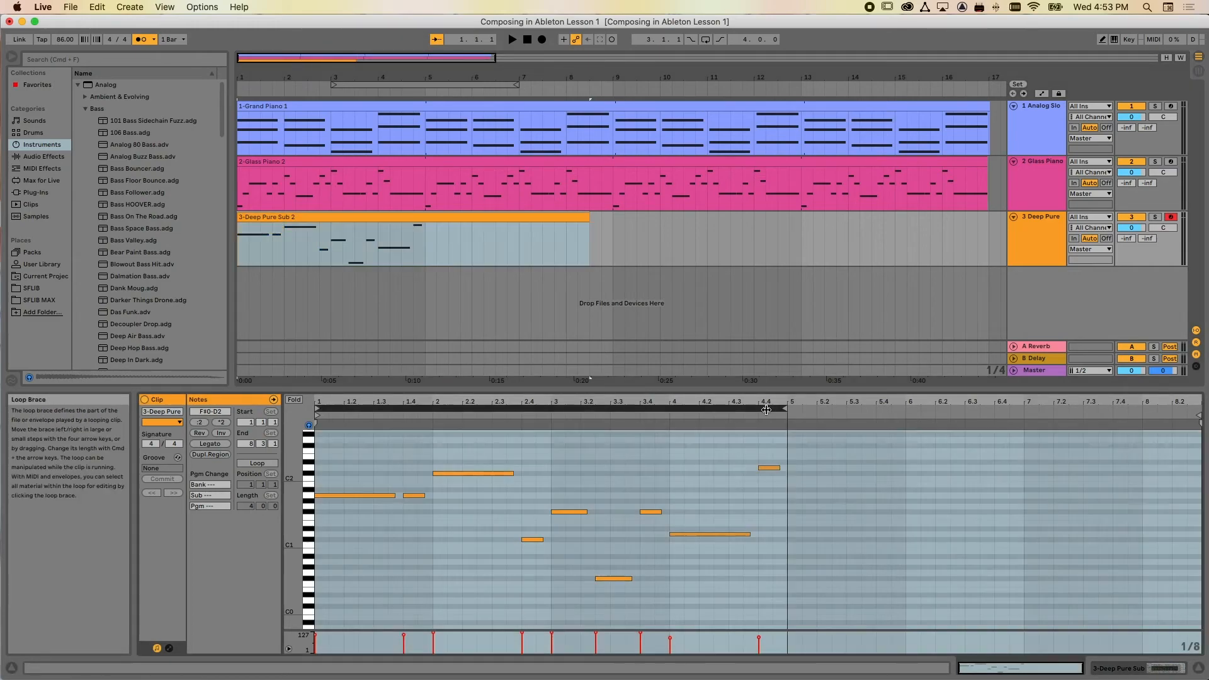
click(257, 462)
drag(591, 221, 941, 224)
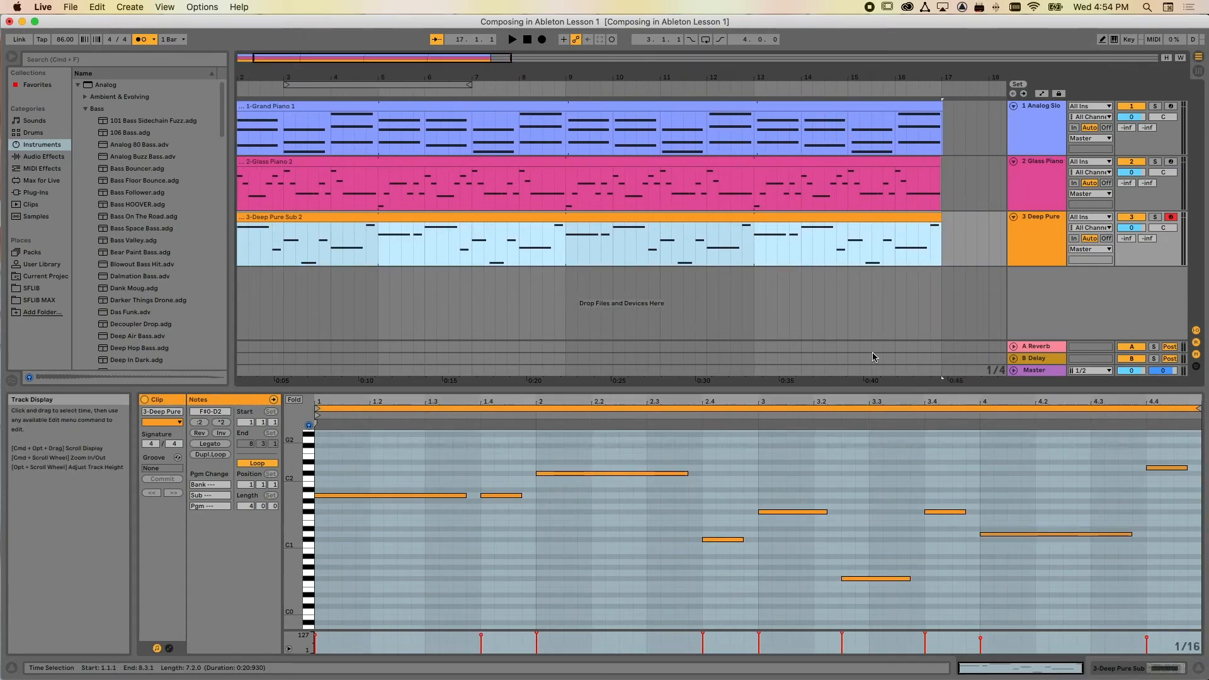
drag(812, 389, 755, 283)
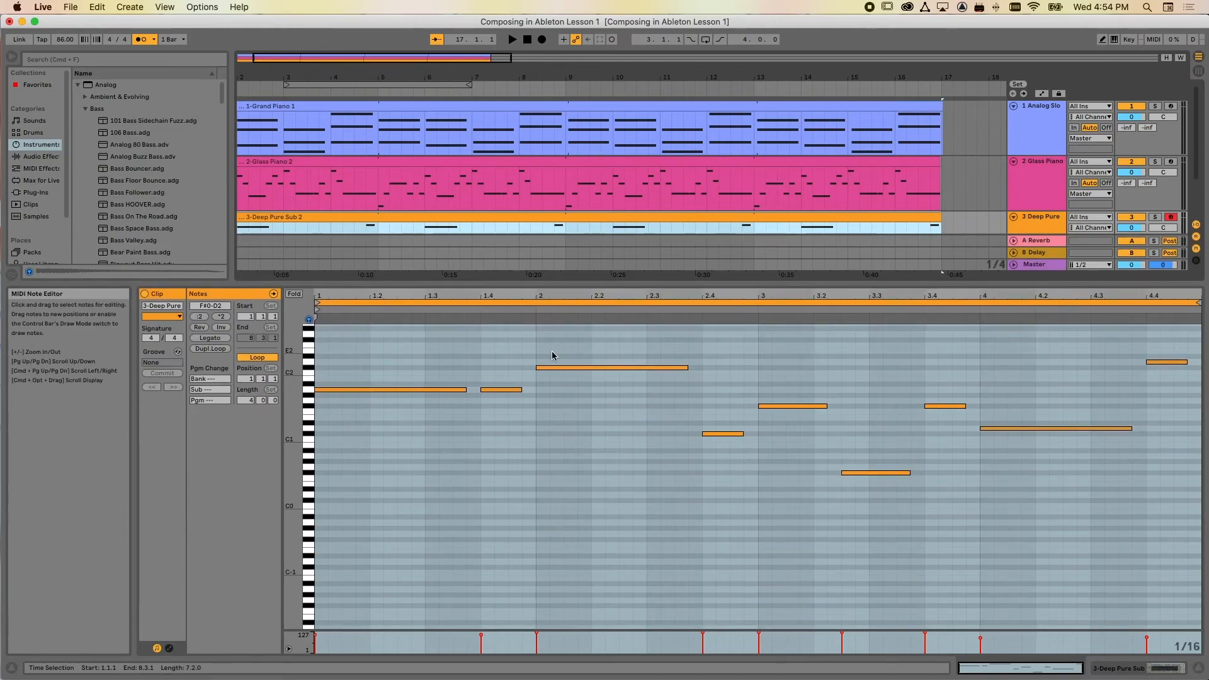
drag(594, 284, 594, 513)
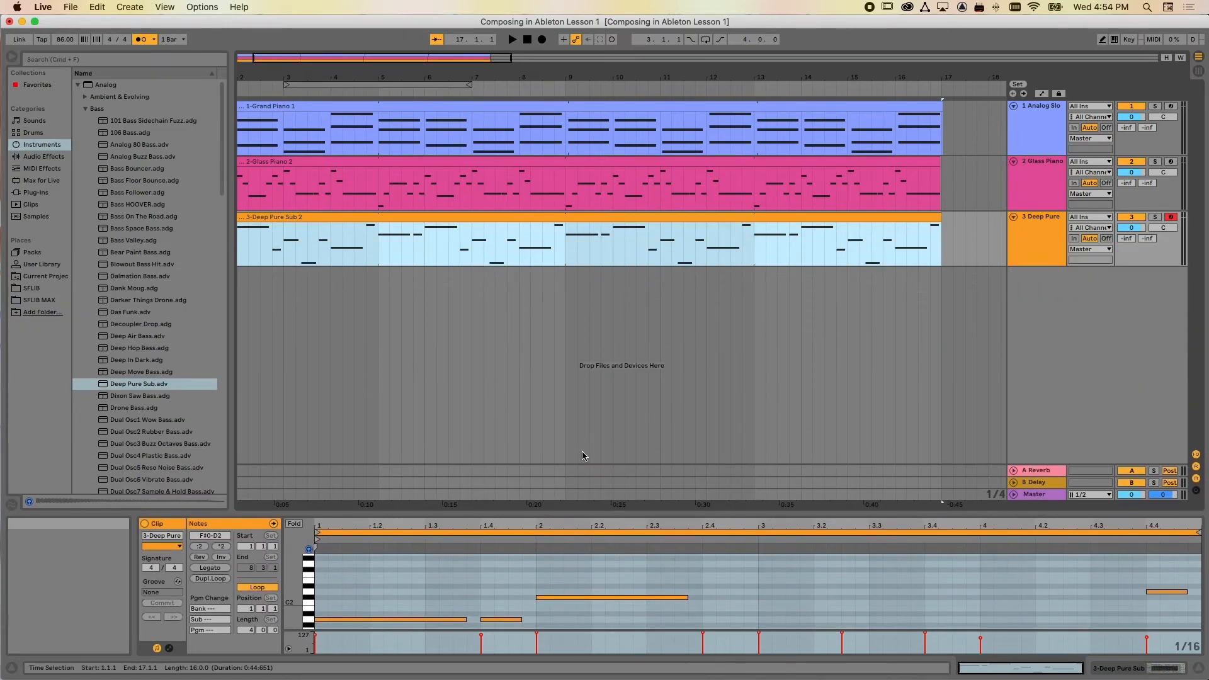
Set the tempo to 120 BPM, turn off the metronome and play the arrangement from the start
click(61, 40)
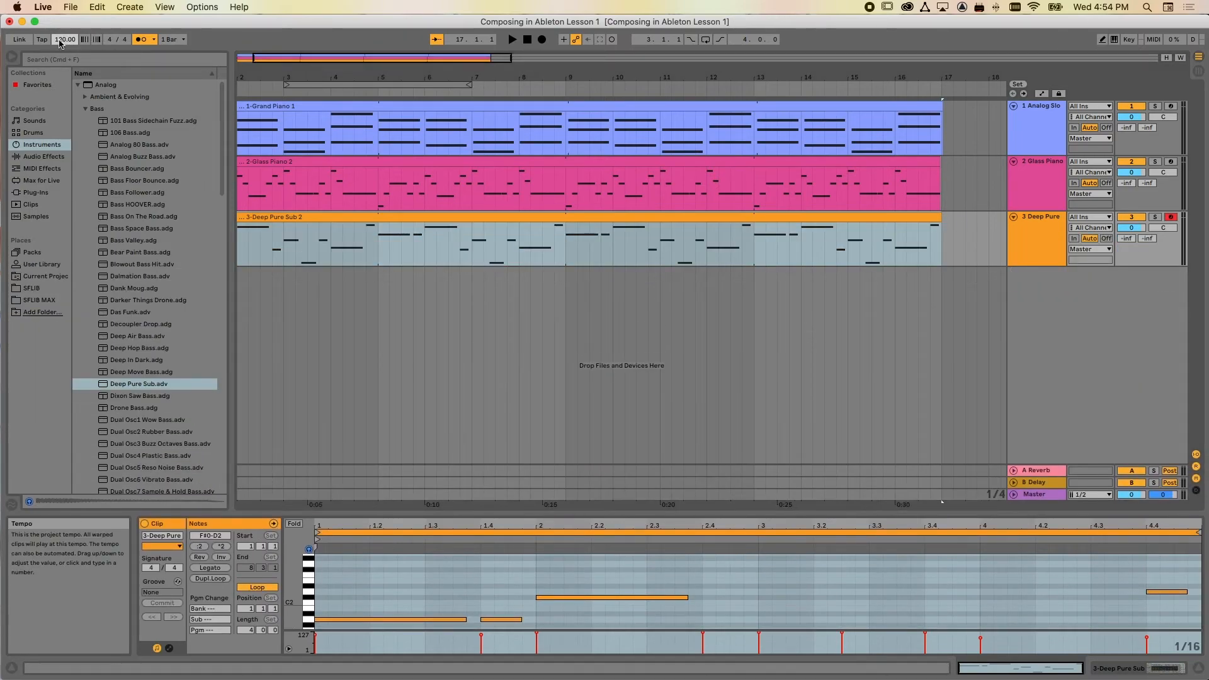
click(528, 40)
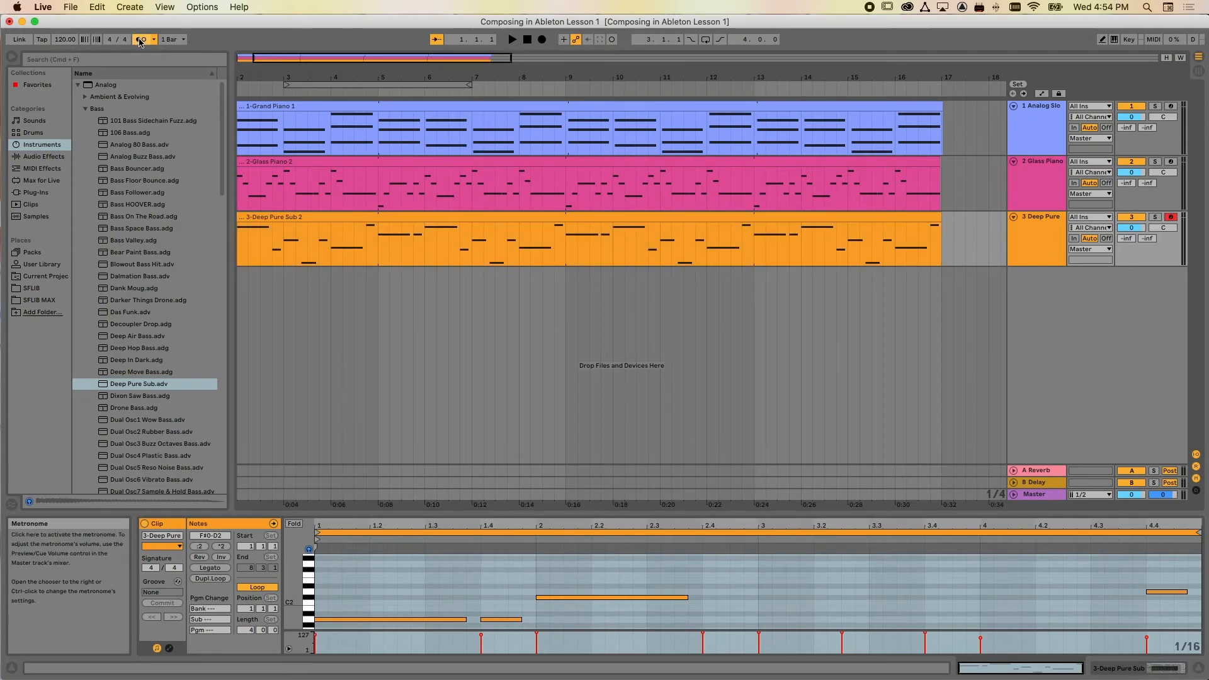
click(511, 40)
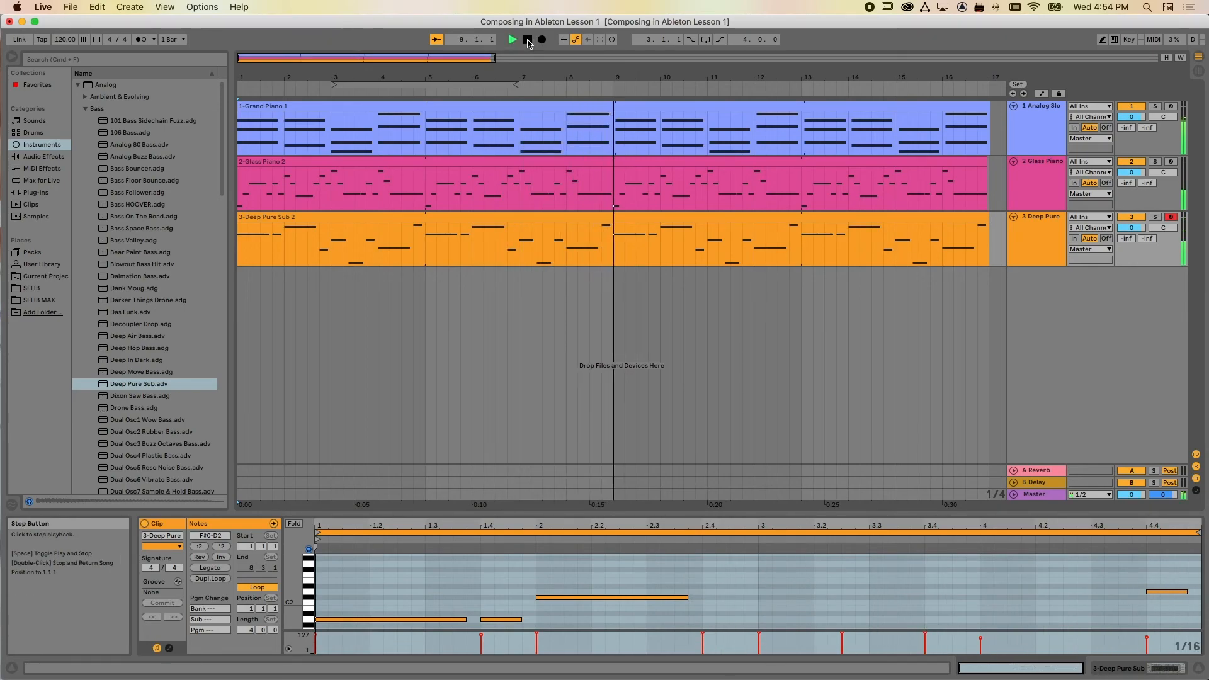
click(527, 40)
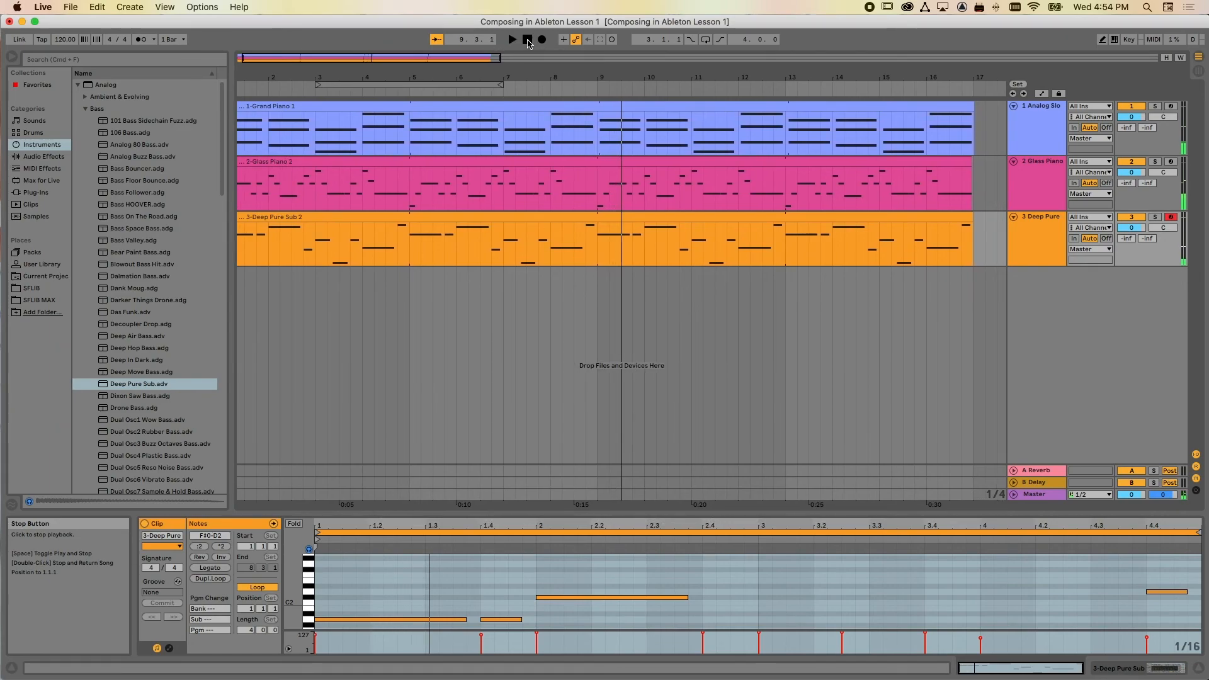
drag(486, 59, 485, 62)
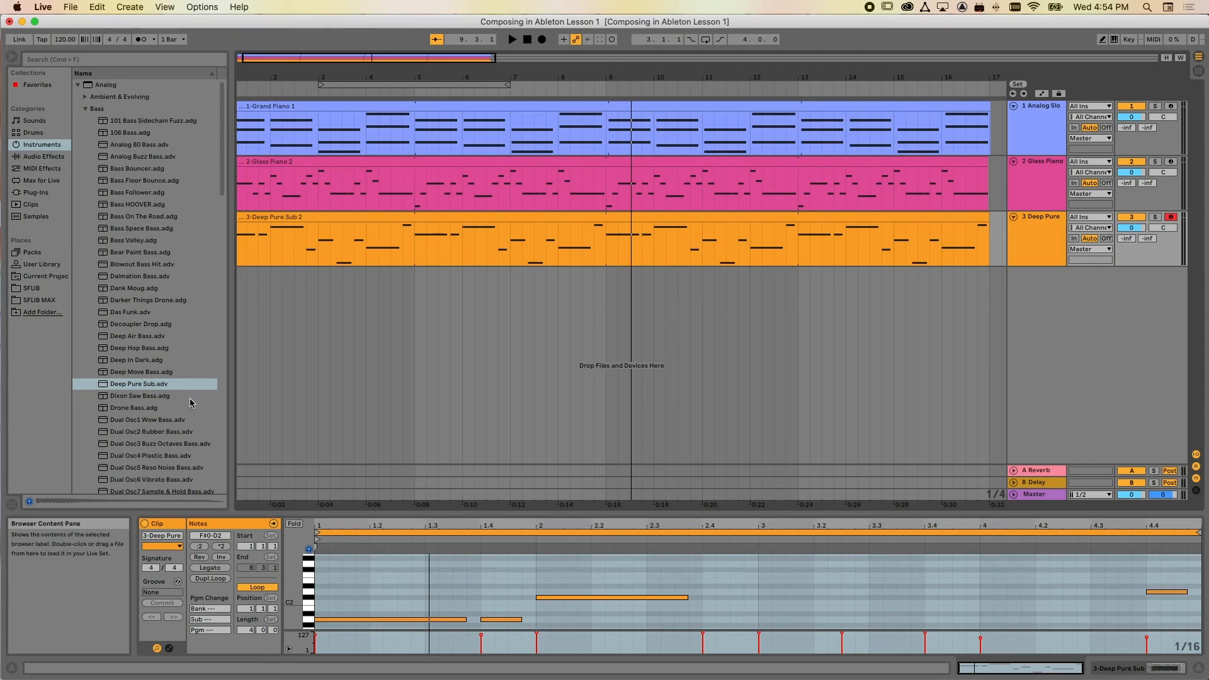
Replace the Deep Pure Sub instrument on the bass track with the Favor Bass preset and play the arrangement from the start
scroll(145, 353, down, 4)
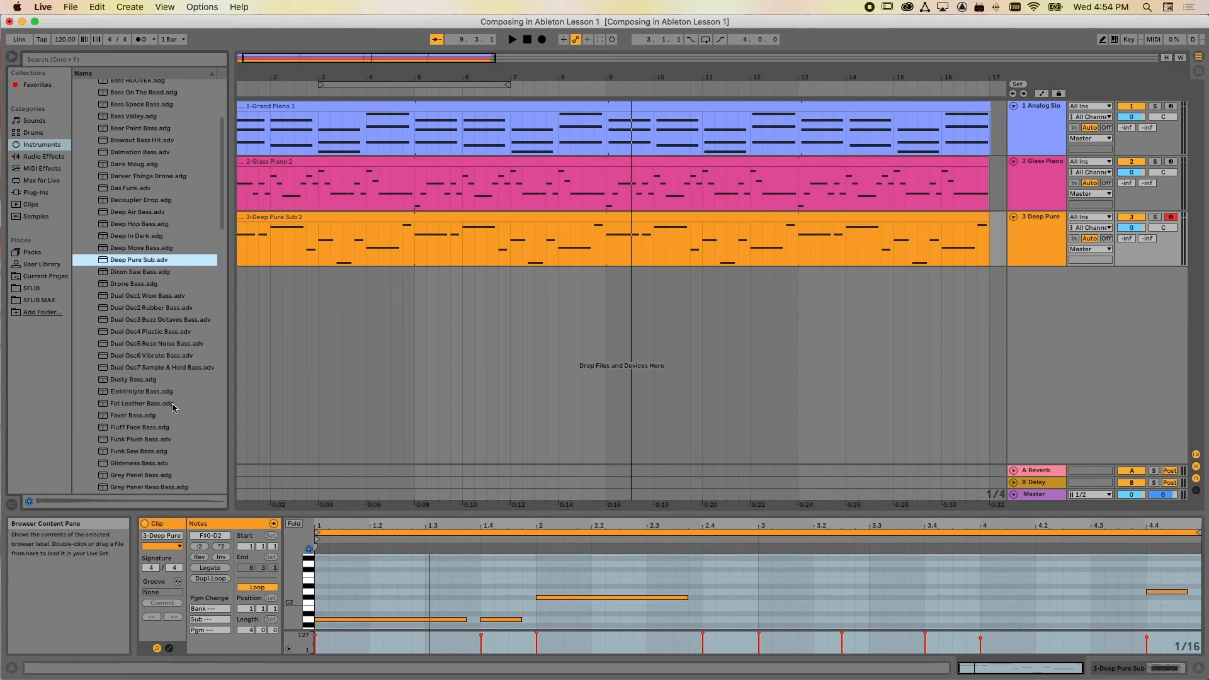
click(144, 392)
click(144, 416)
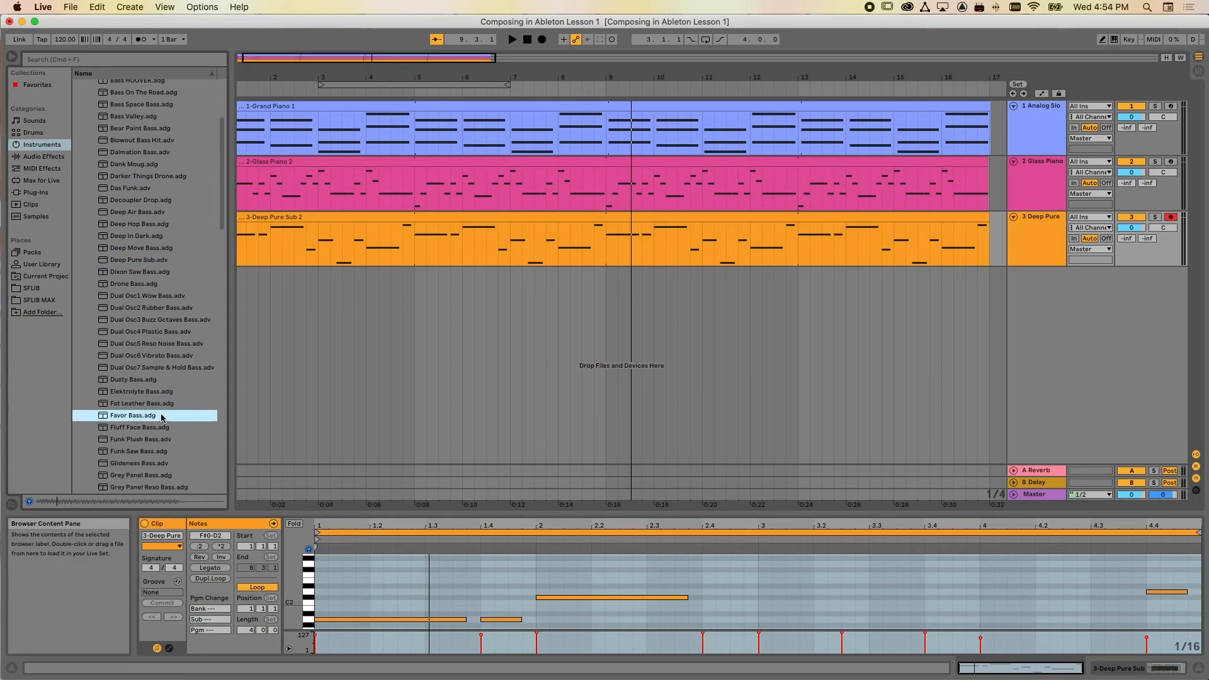
drag(288, 250, 287, 247)
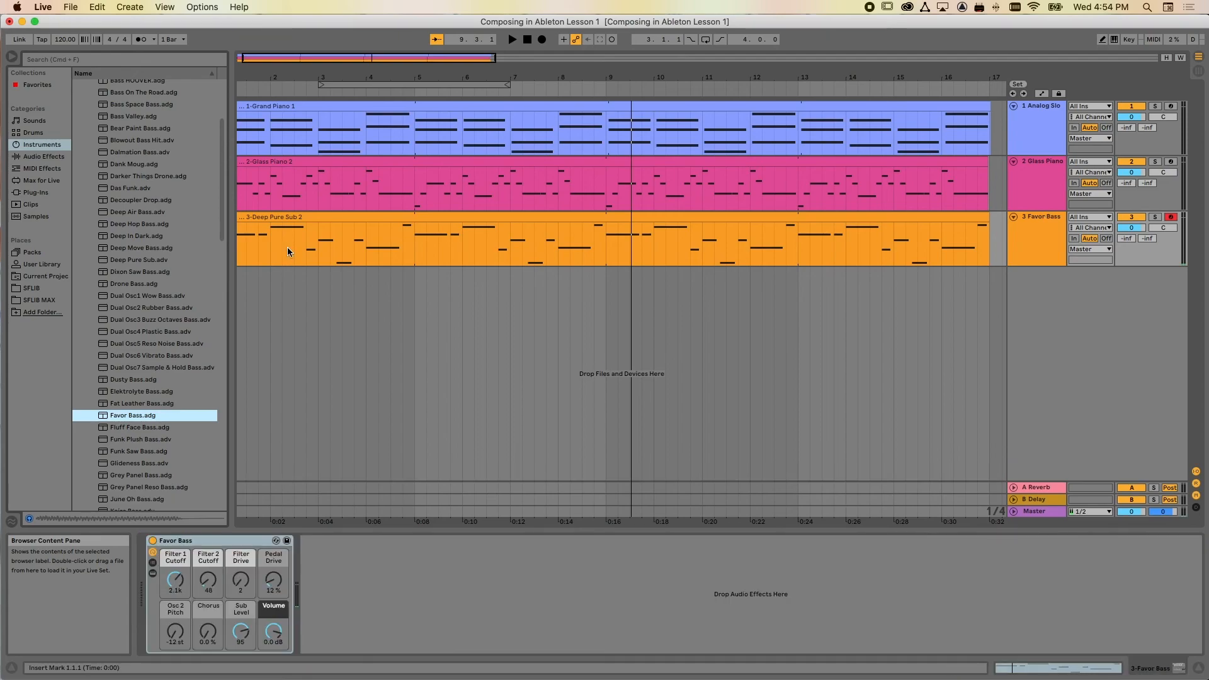
click(513, 40)
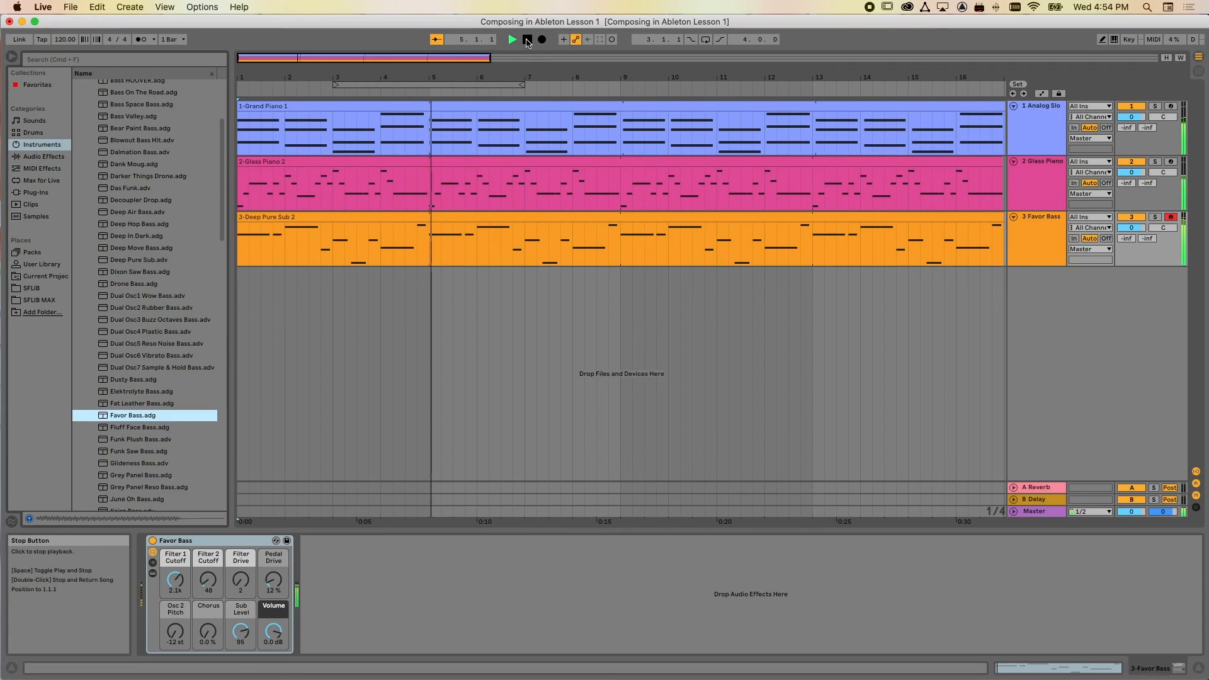
click(527, 40)
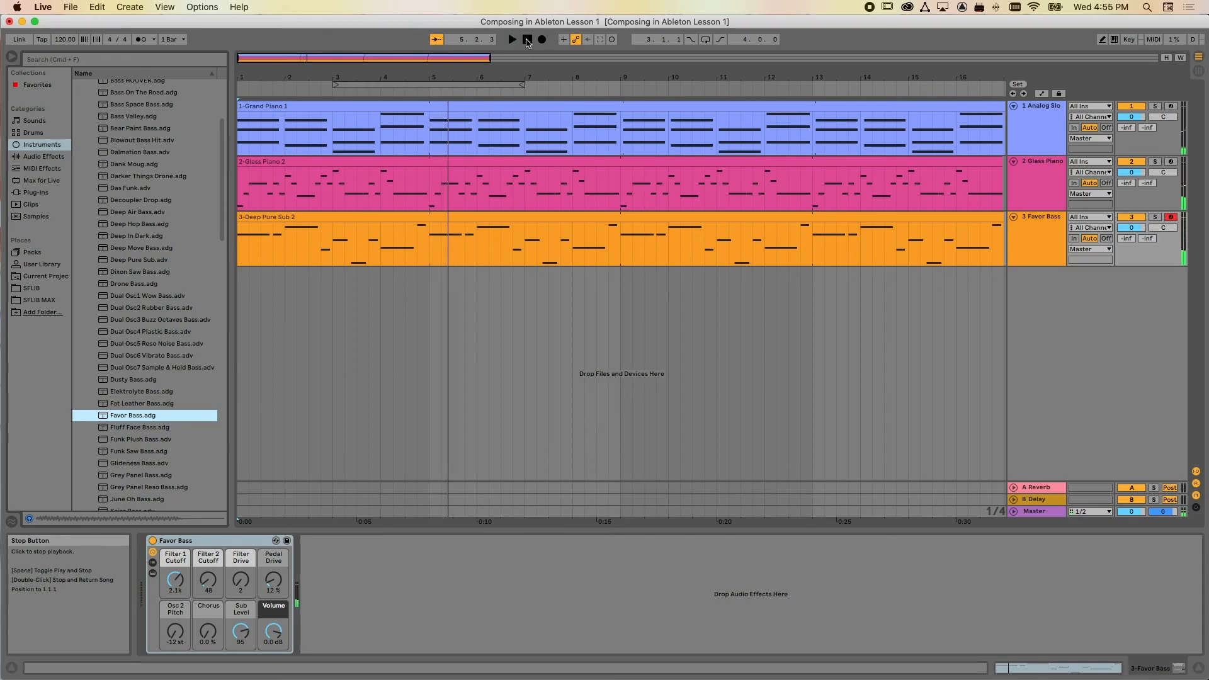